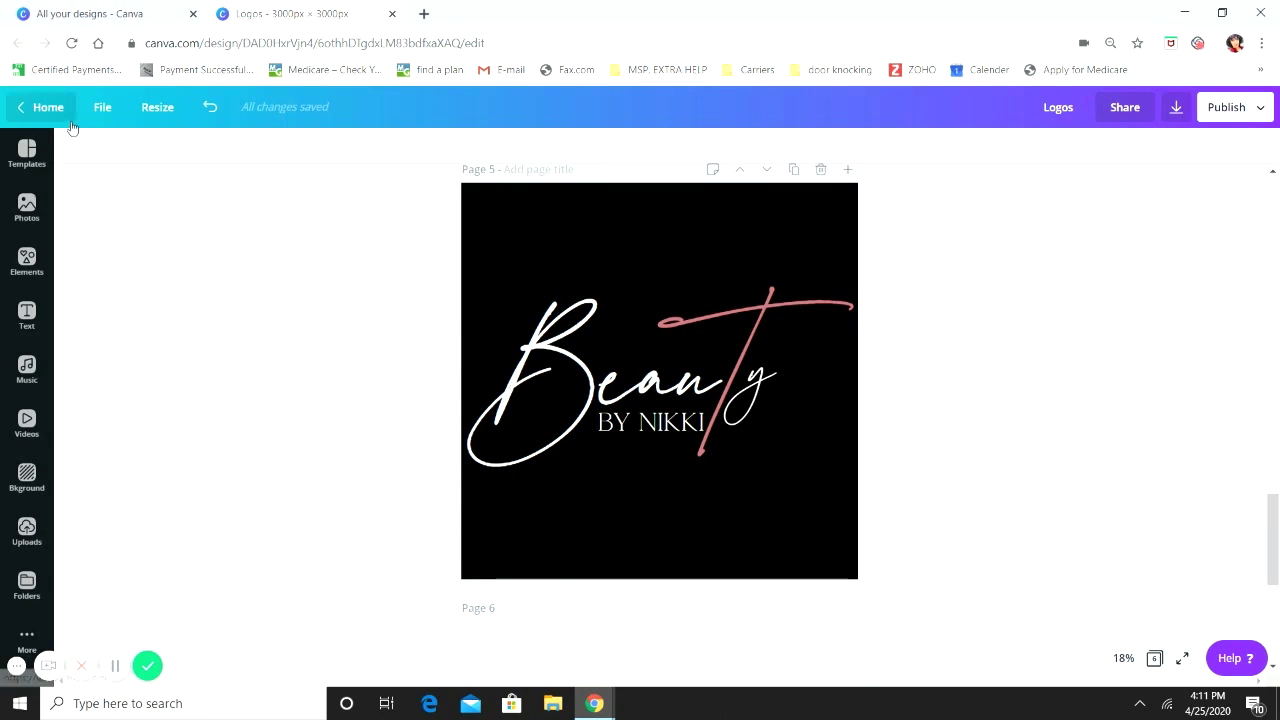
Create a new blank design with custom dimensions of 3000 × 3000 px
left_click(58, 112)
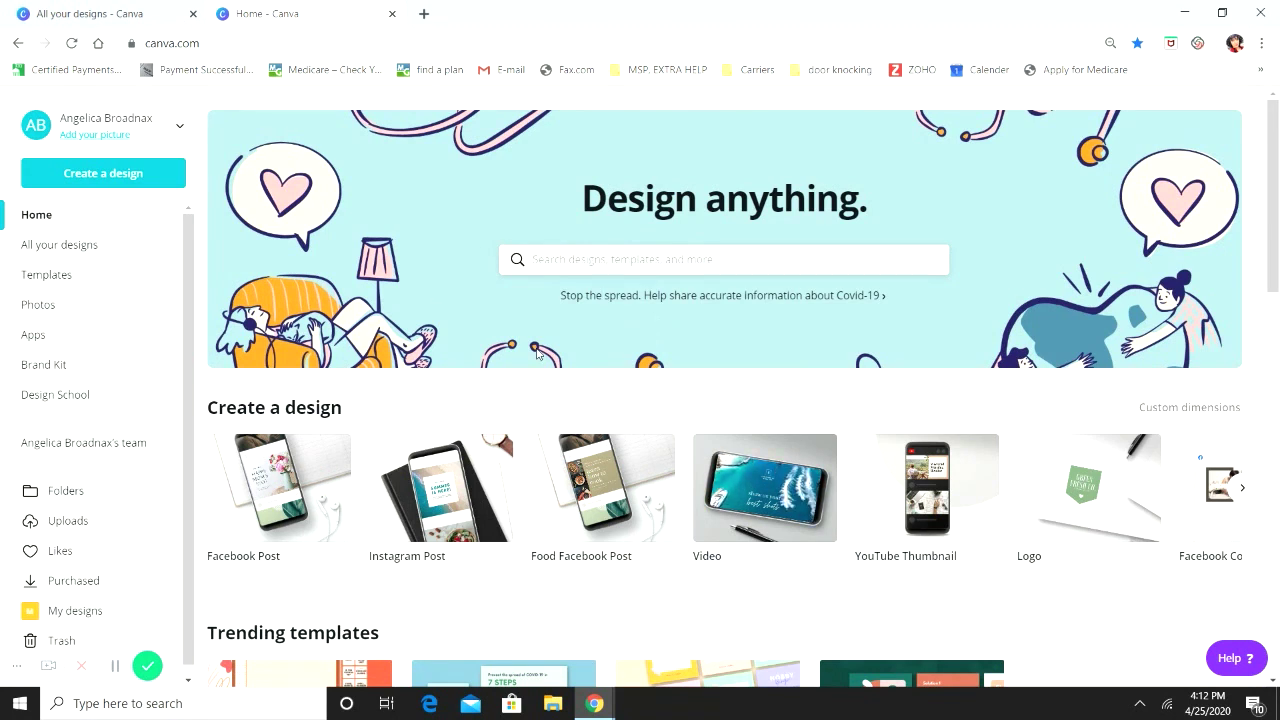
left_click(137, 191)
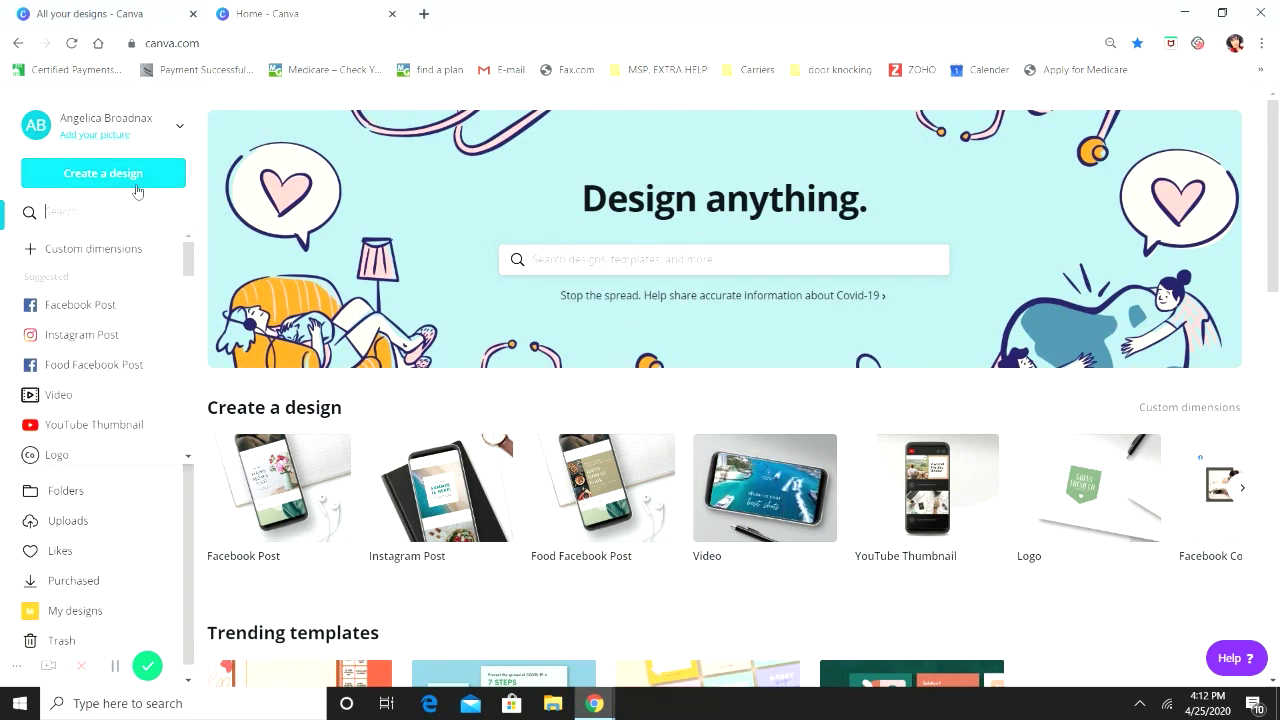
left_click(123, 248)
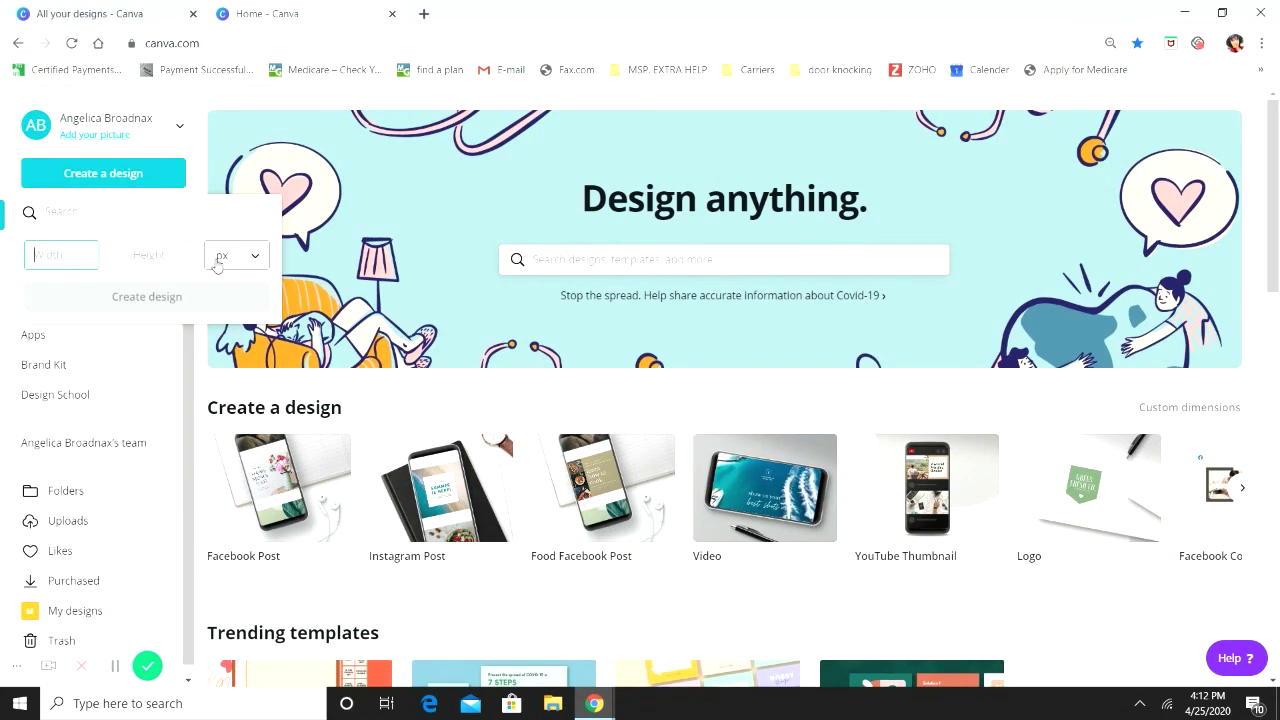
type("3000")
key("Tab")
type("3000")
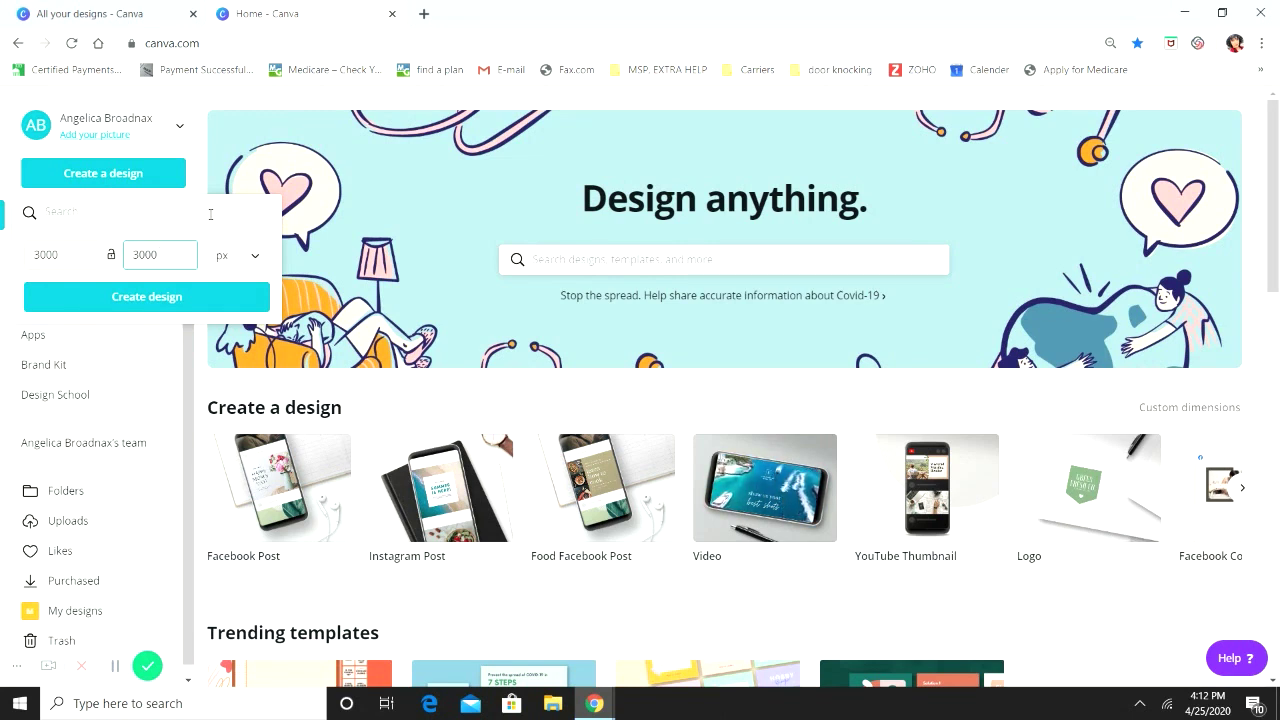
left_click(136, 300)
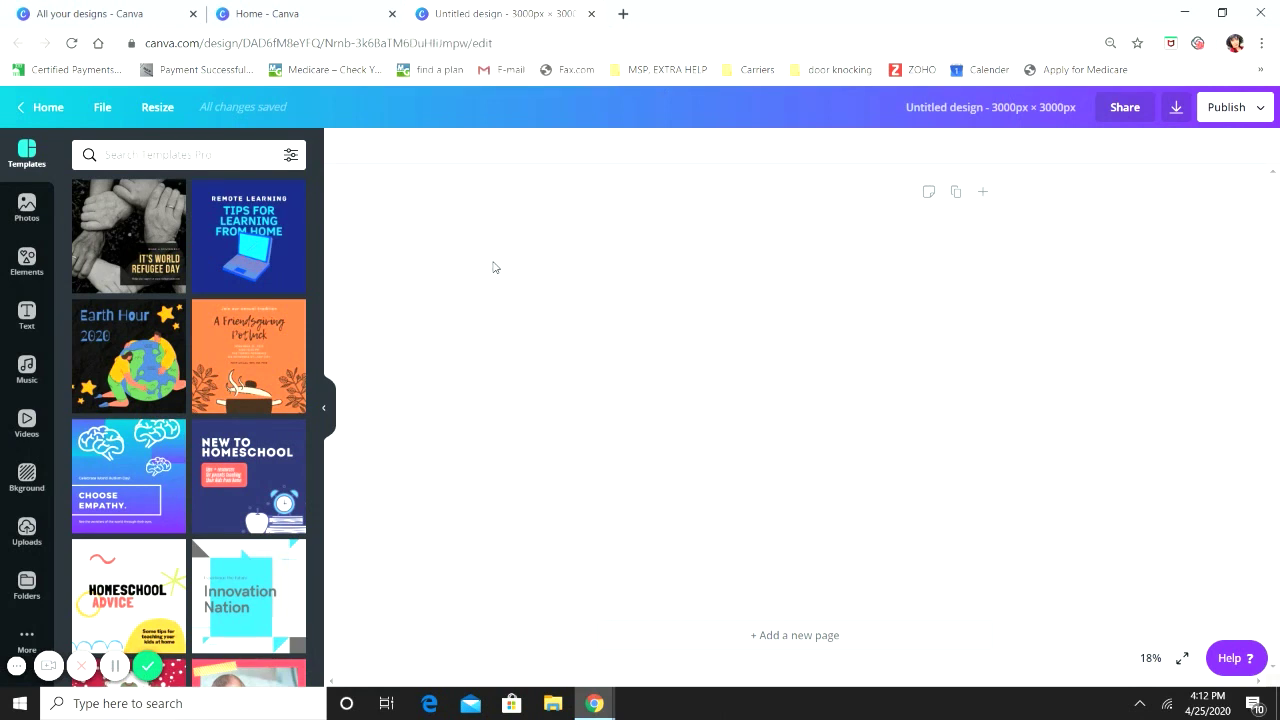
Set the blank page's background to the black brand color
left_click(324, 407)
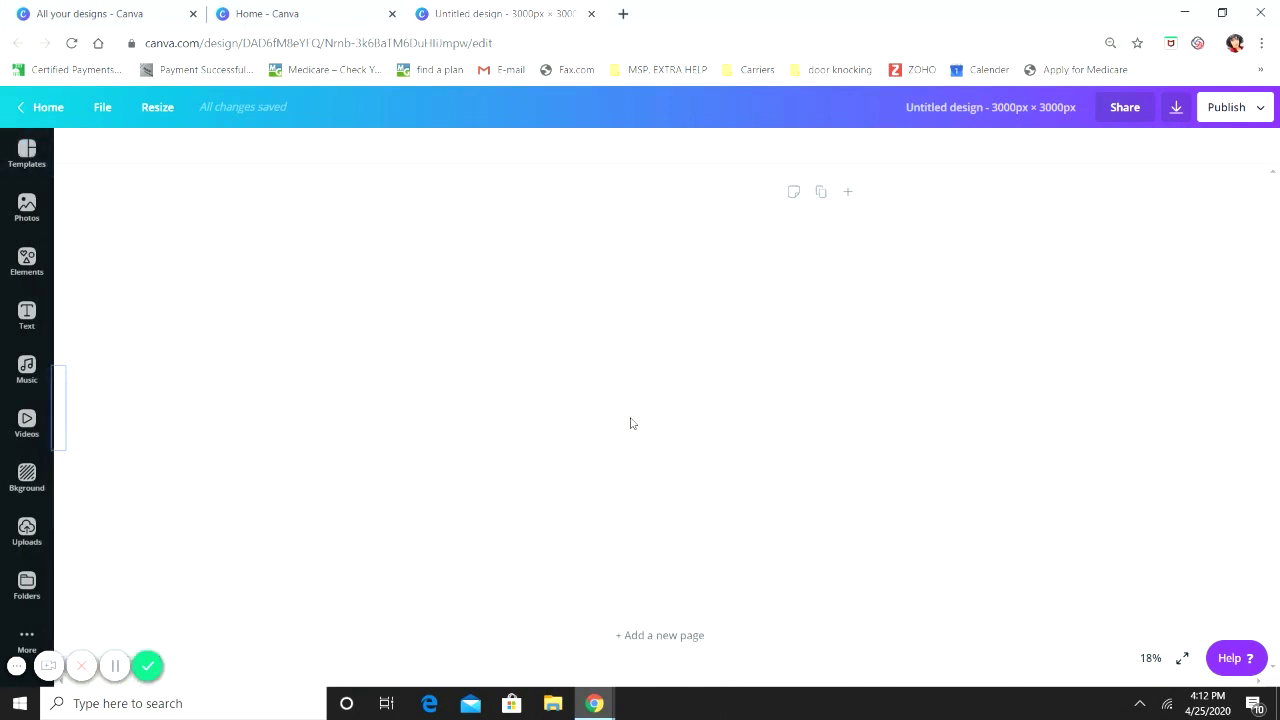
left_click(599, 317)
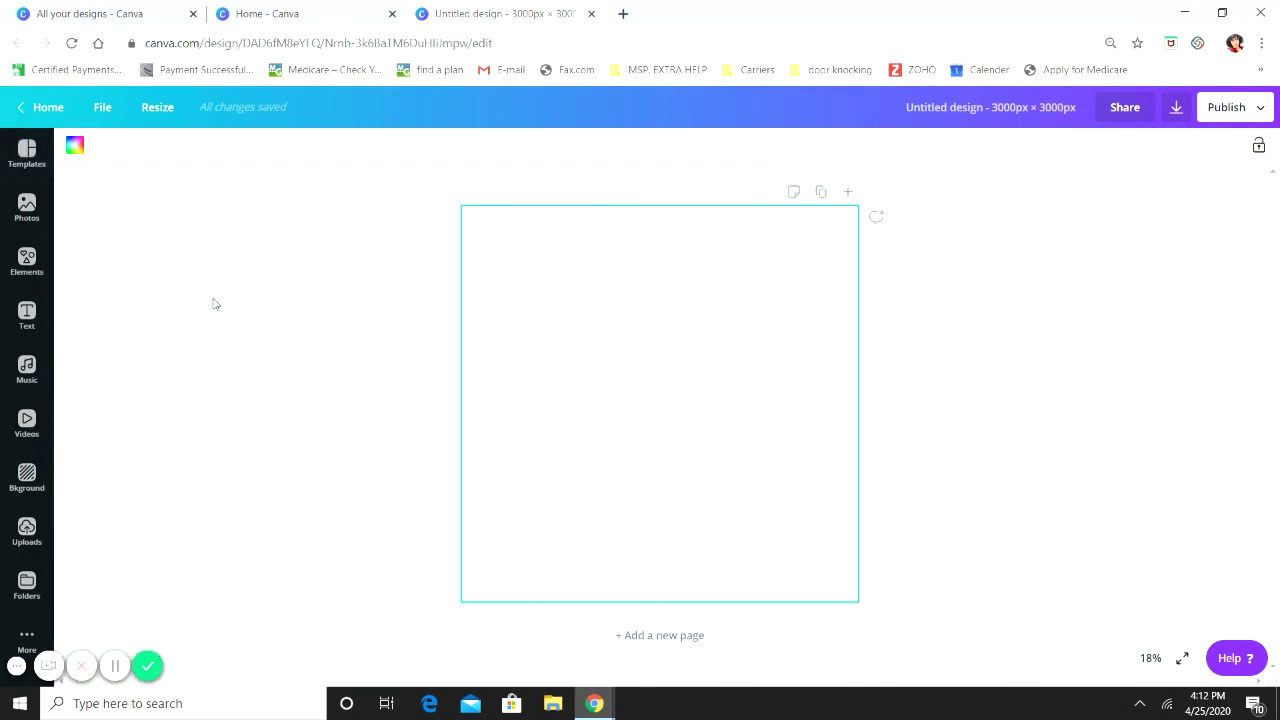
left_click(76, 147)
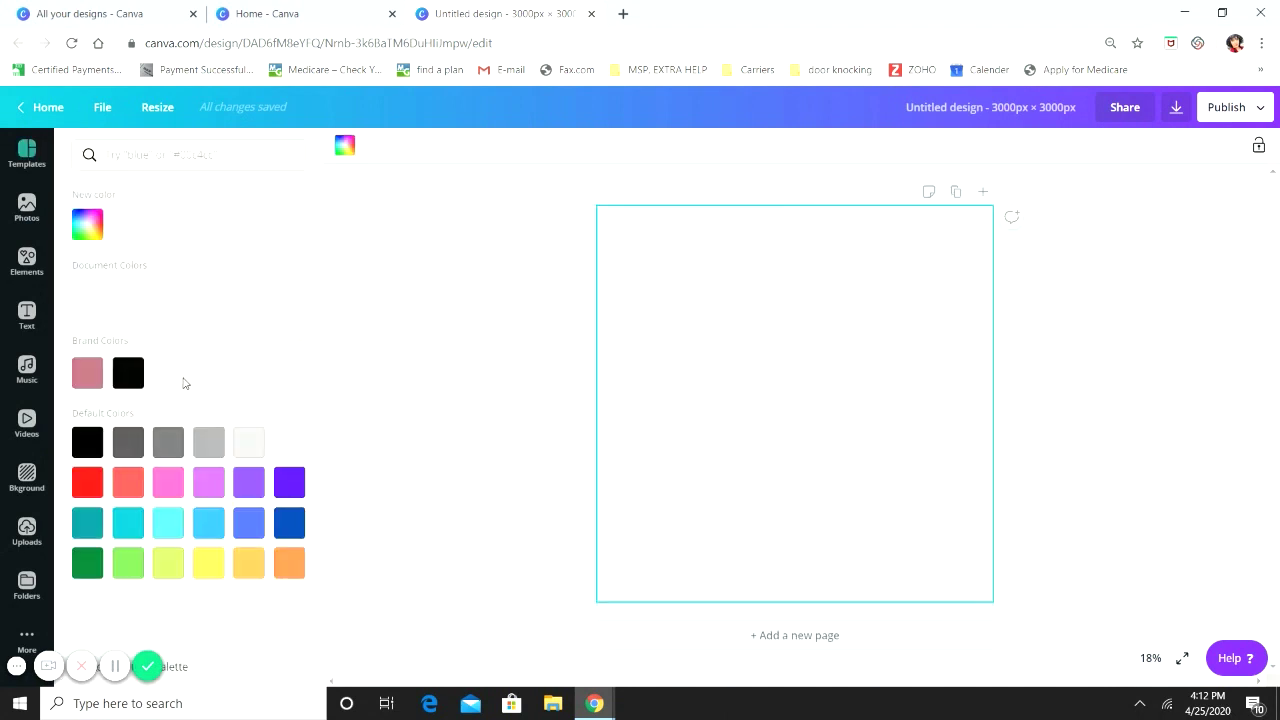
left_click(128, 380)
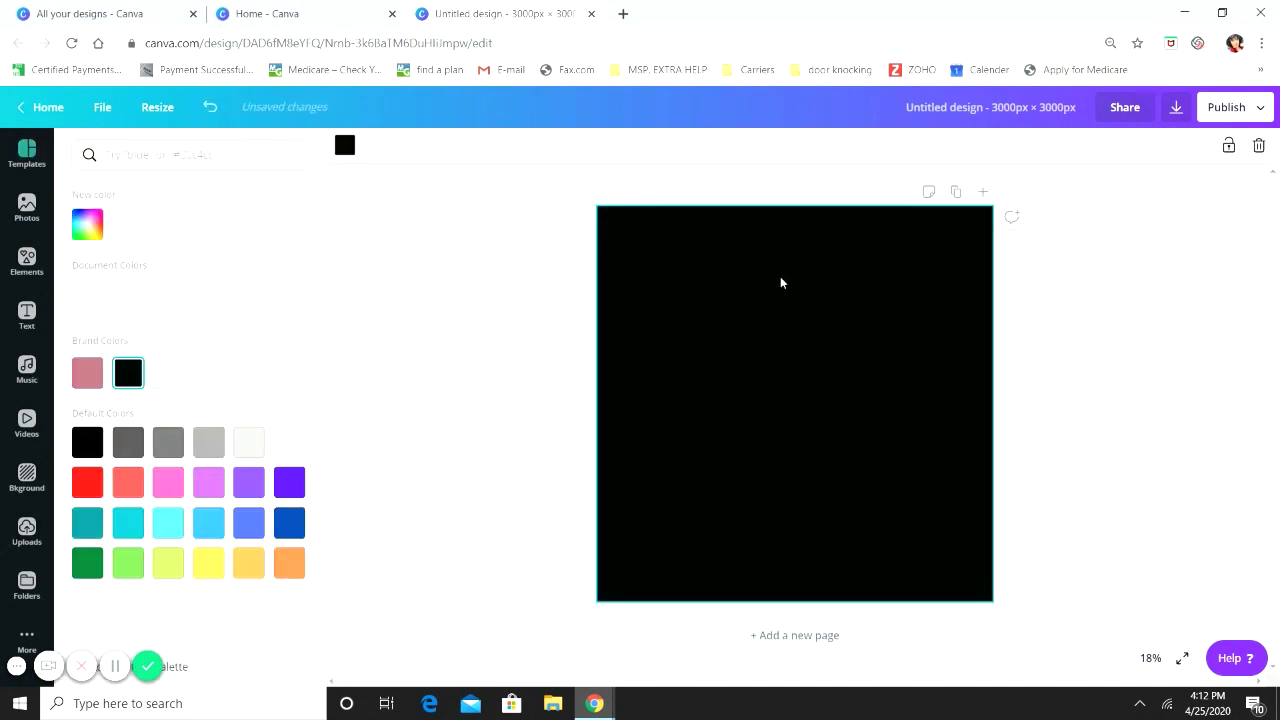
key("Escape")
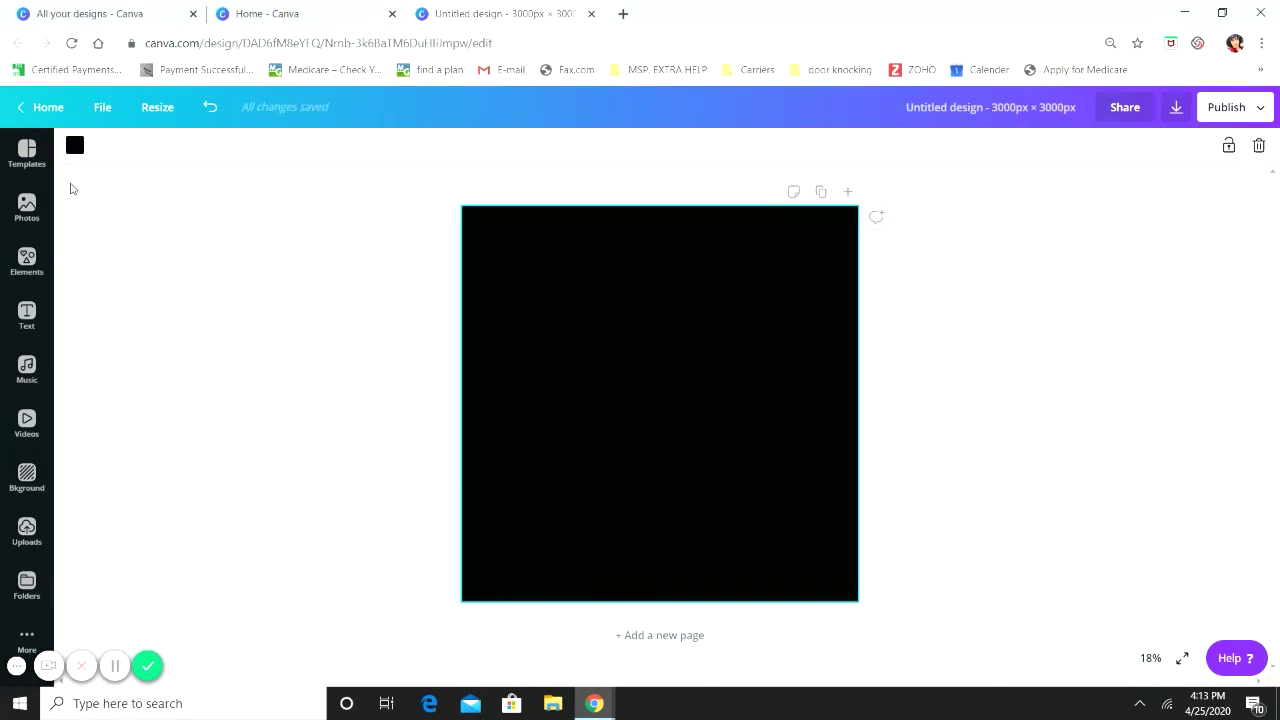
Add a heading text box to the black page and set its font size to 104
left_click(42, 330)
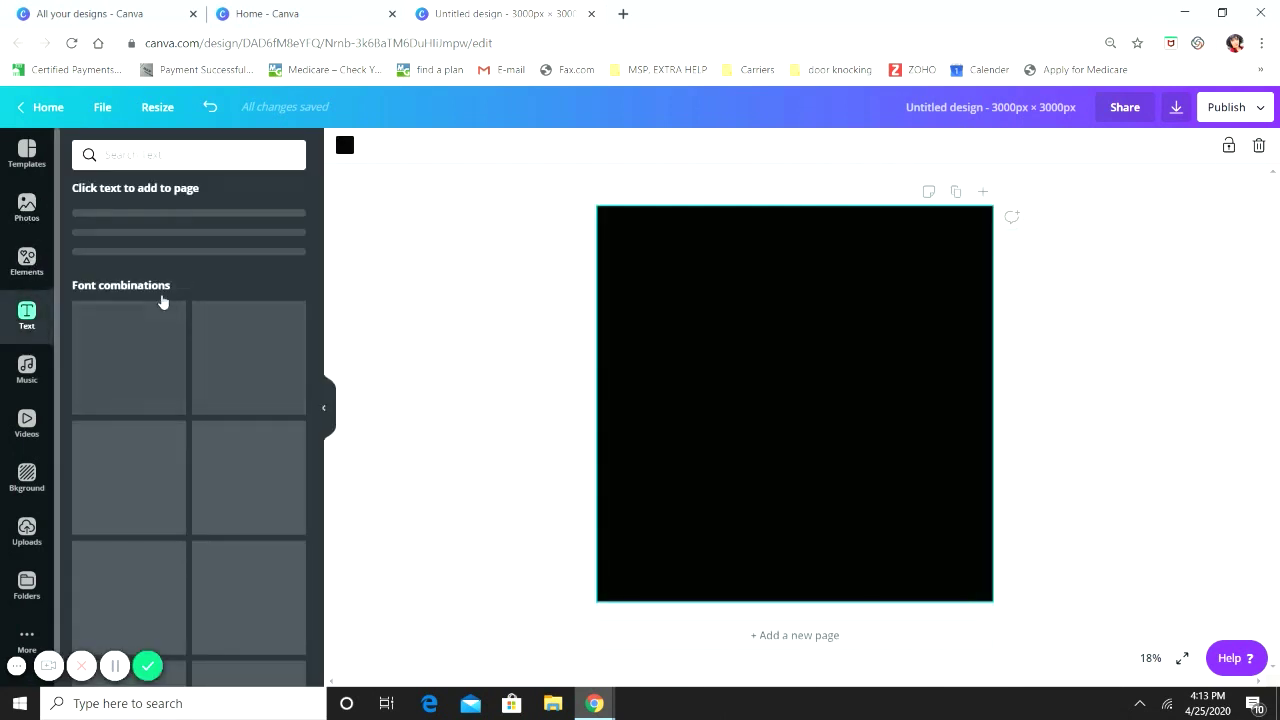
left_click(196, 226)
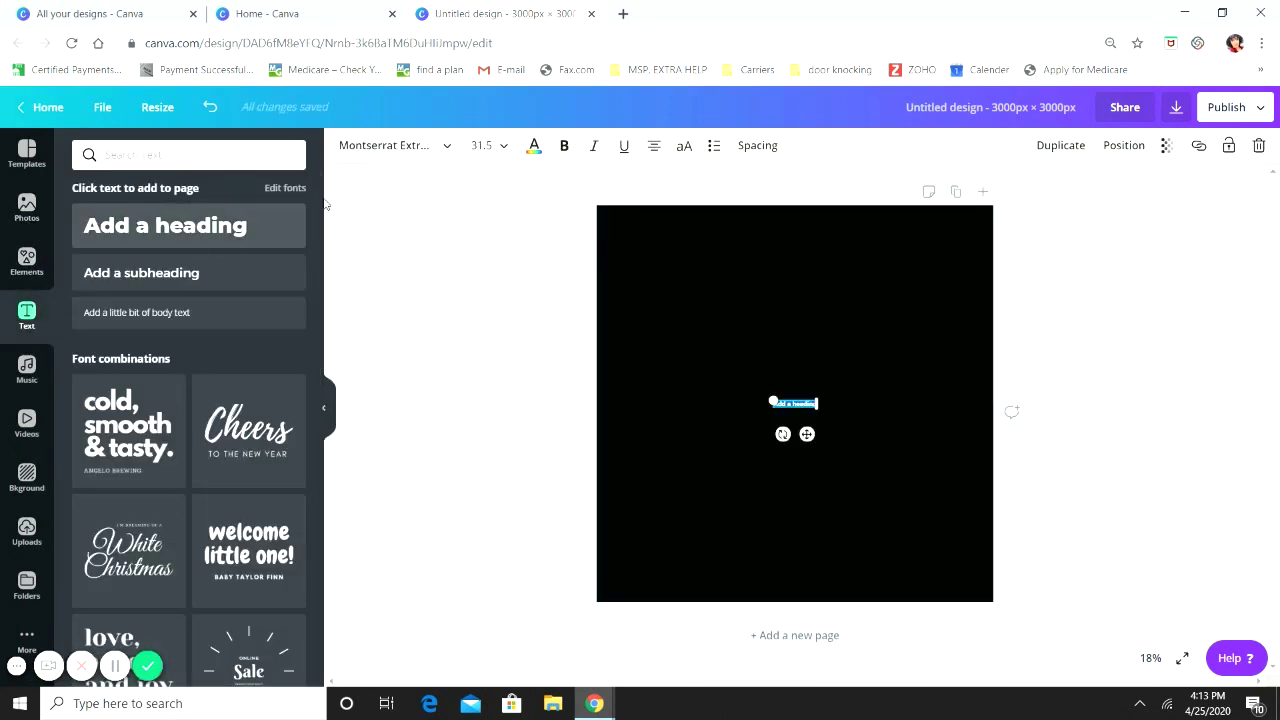
left_click(503, 146)
scroll(509, 436, "down", 5)
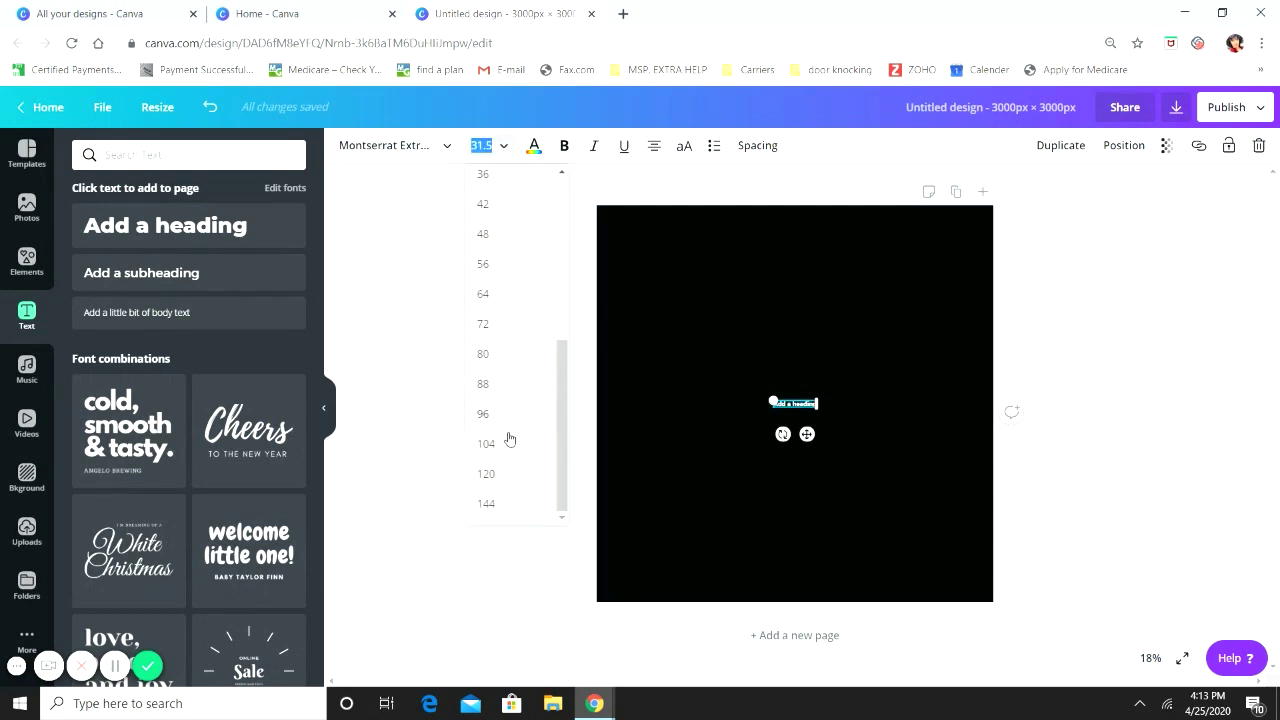
left_click(506, 453)
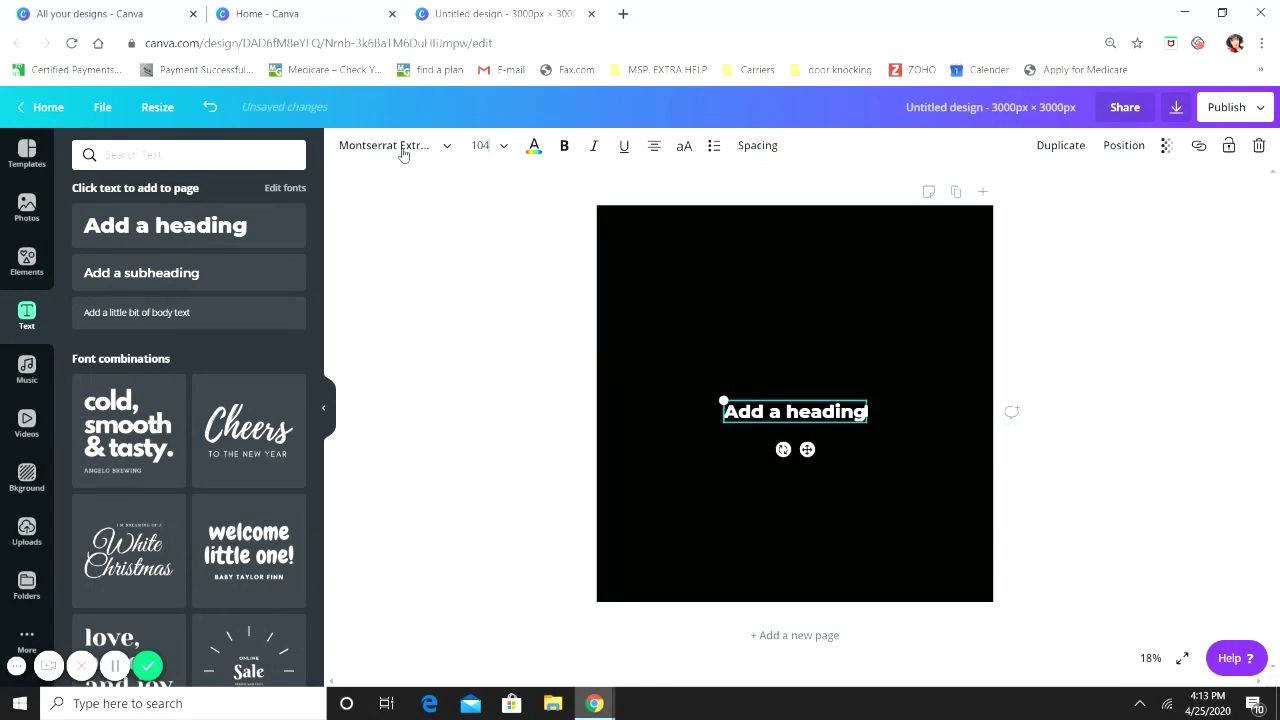
left_click(323, 411)
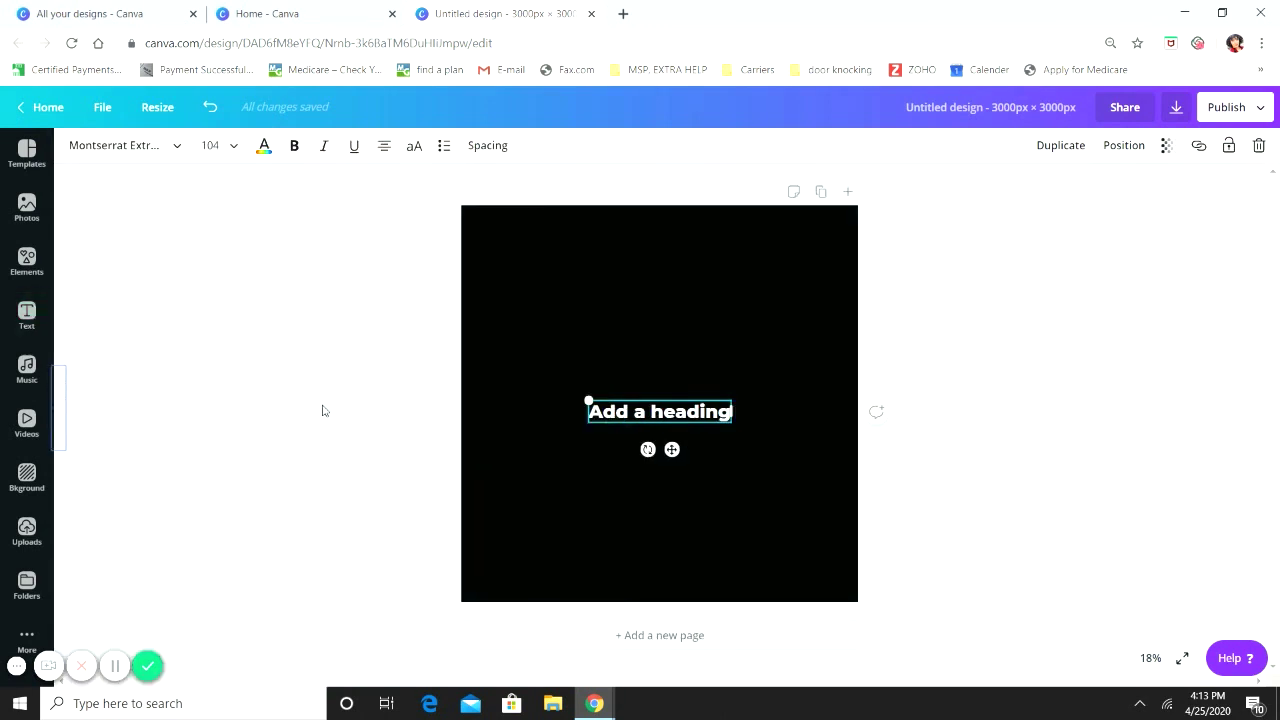
Change the heading's font to the uploaded La Luxes Script
left_click(167, 150)
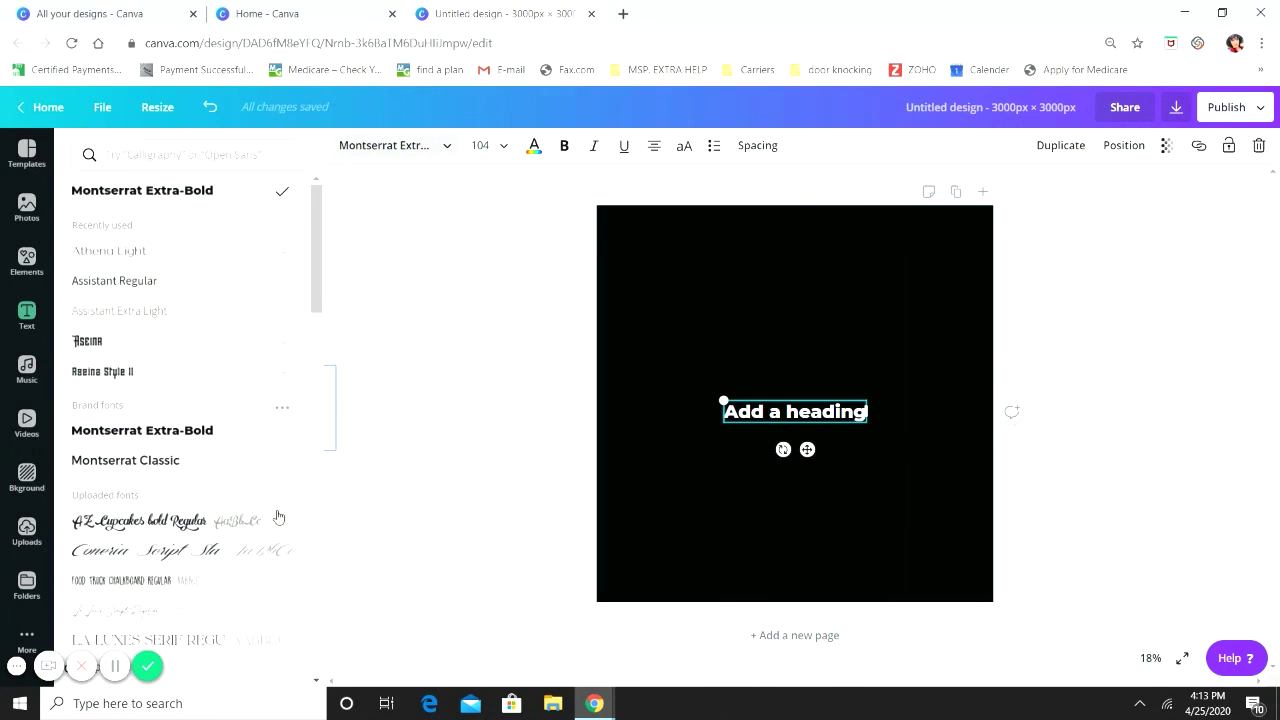
scroll(254, 489, "down", 5)
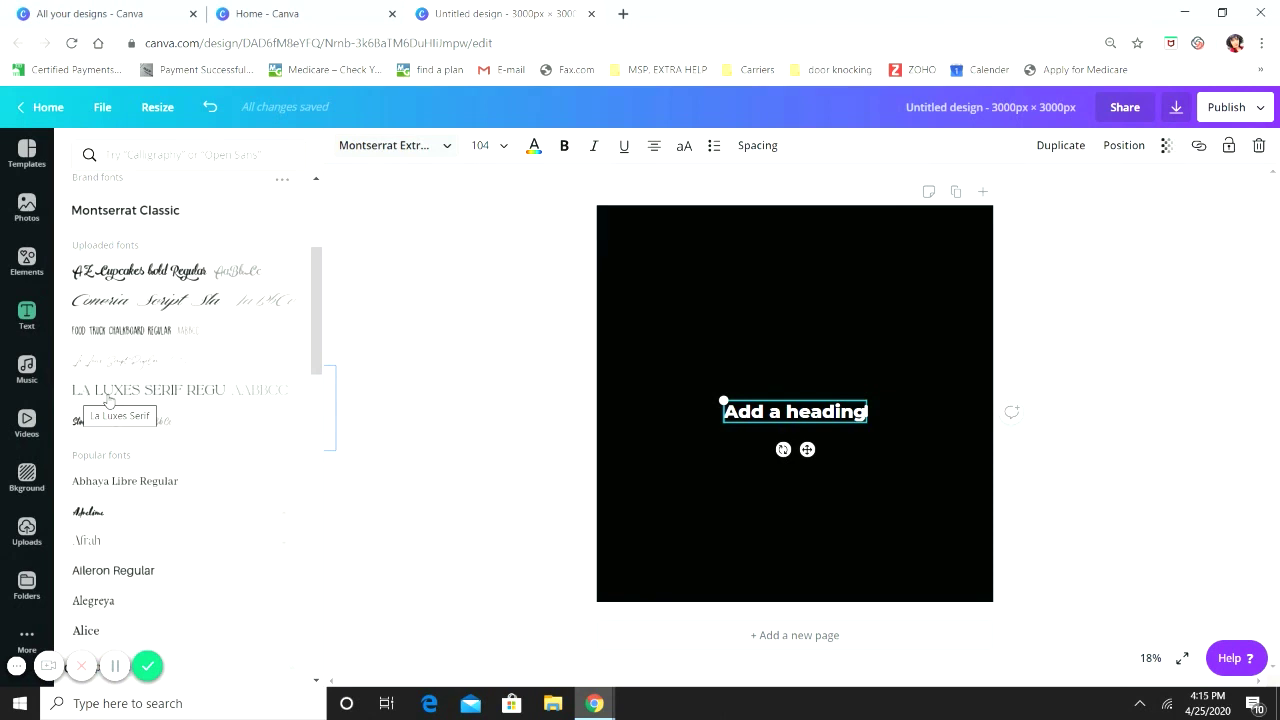
left_click(239, 372)
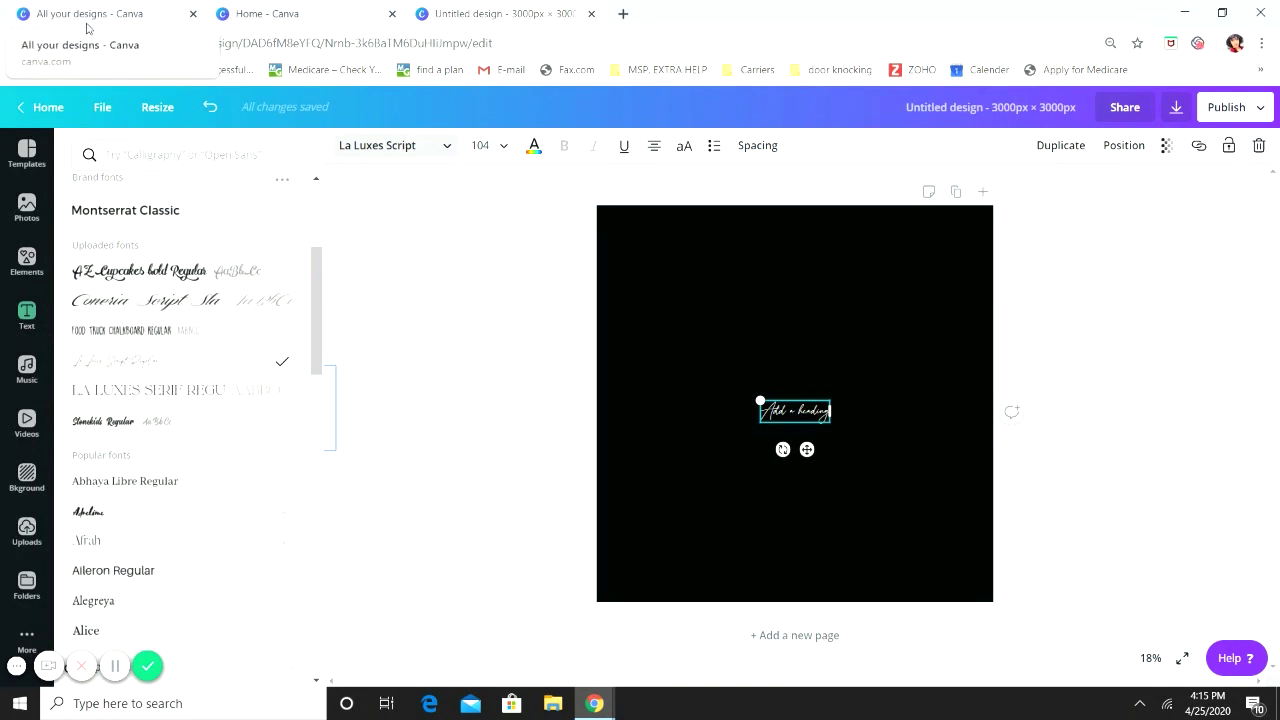
Open the existing Logos design, examine the Beauty logo on page 5 as a reference, and return to the new untitled design
left_click(276, 26)
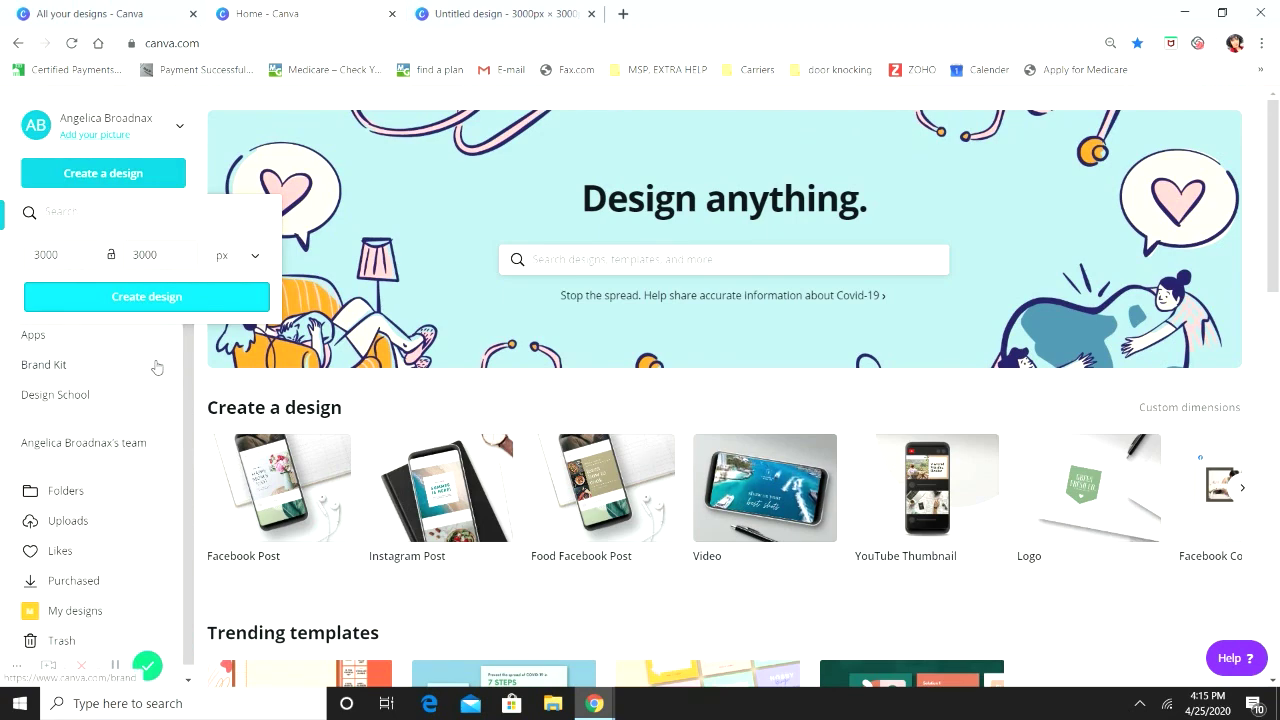
key("Escape")
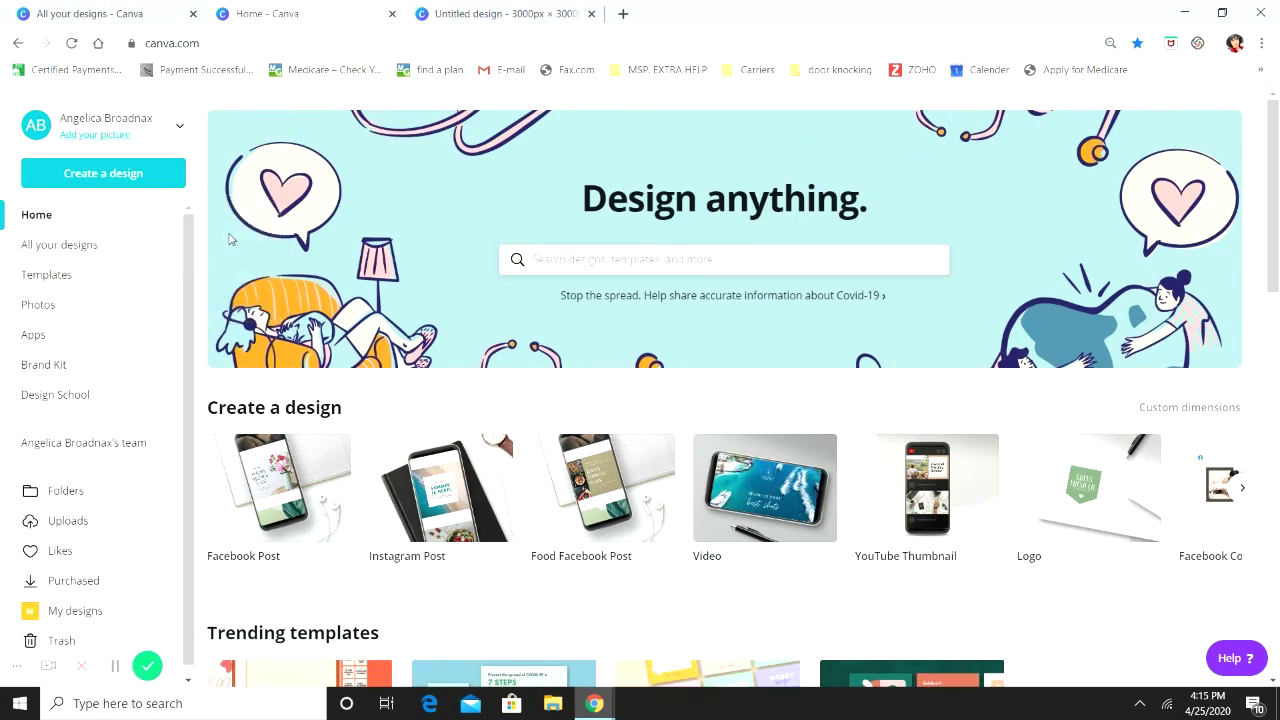
left_click(99, 256)
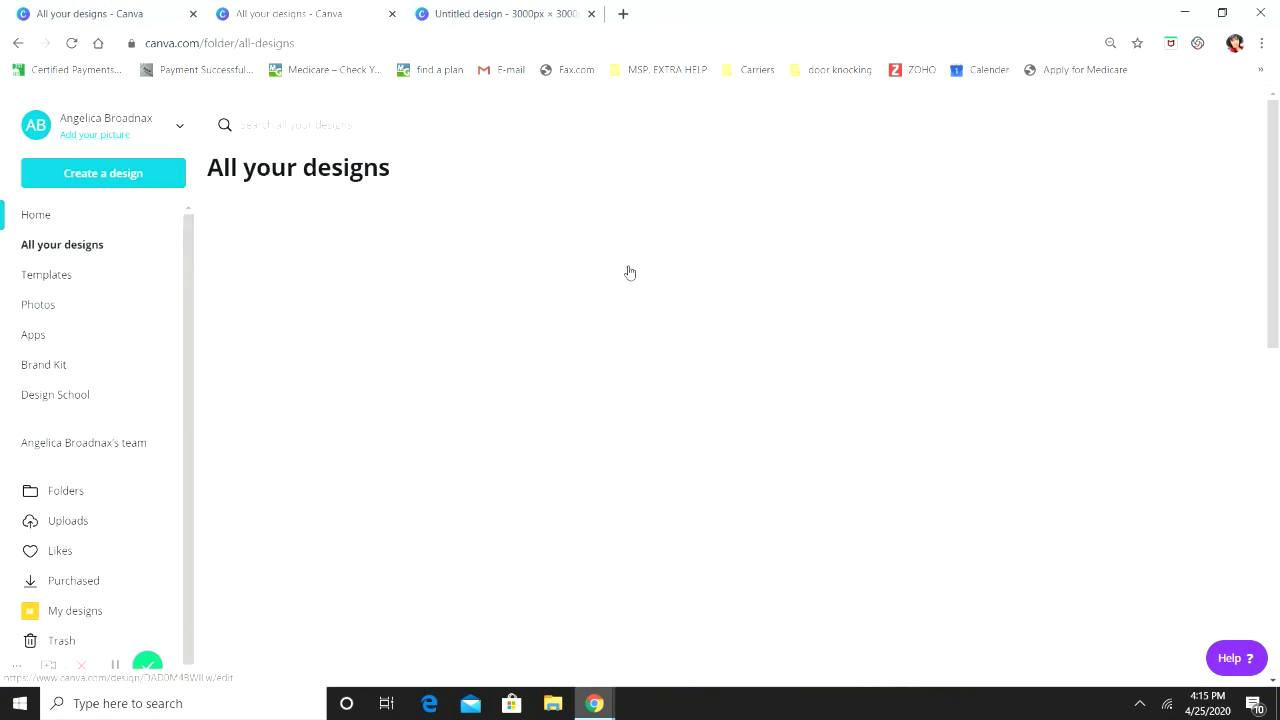
left_click(375, 338)
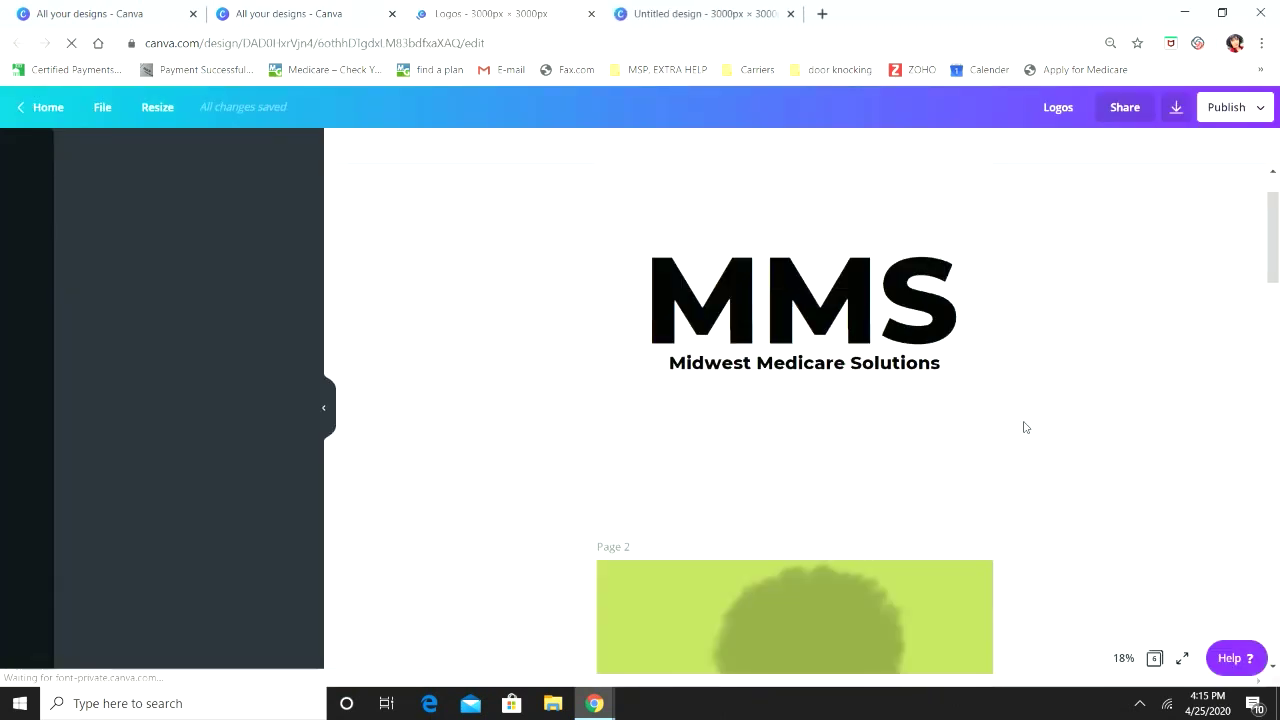
scroll(1023, 426, "down", 4)
scroll(1055, 450, "down", 12)
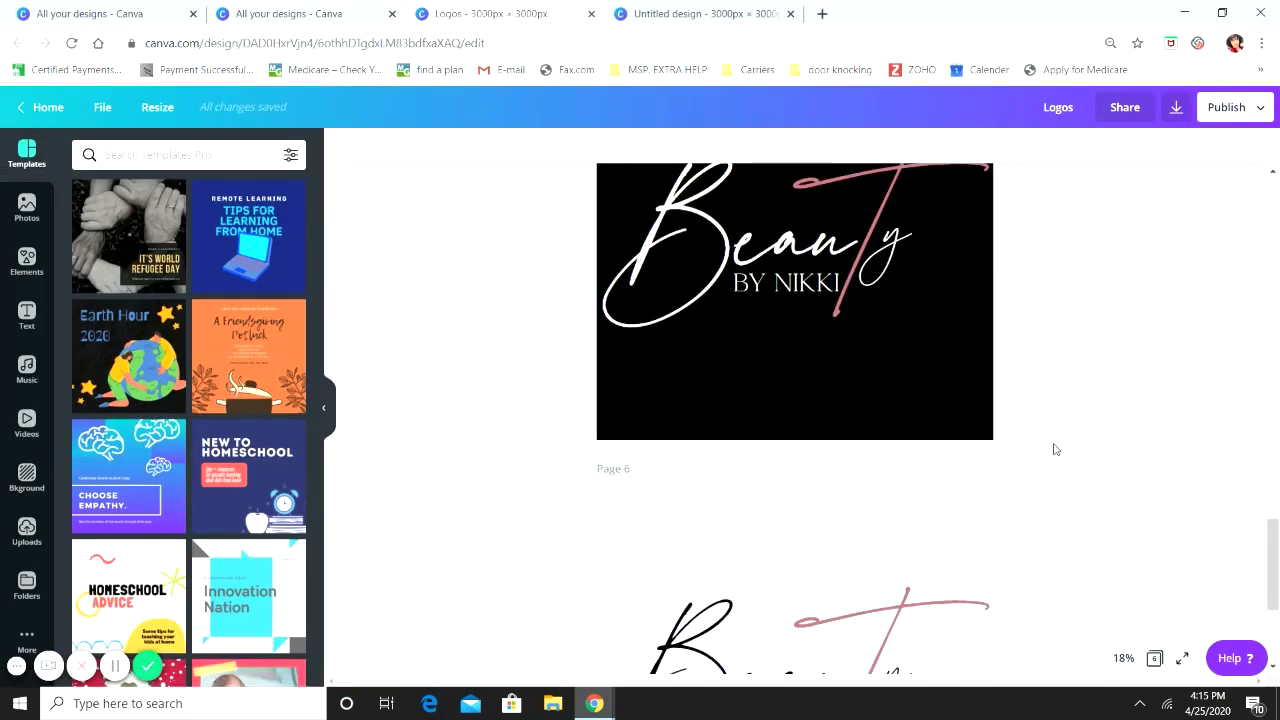
scroll(1055, 445, "up", 1)
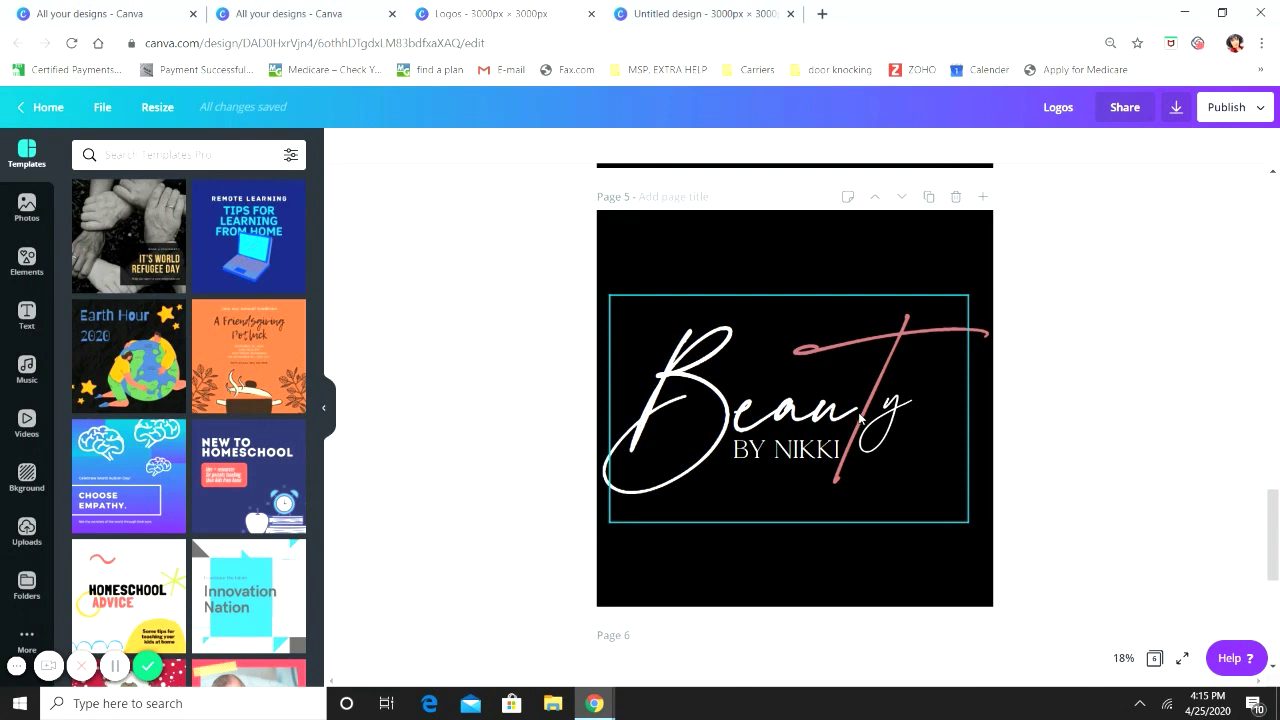
left_click(660, 22)
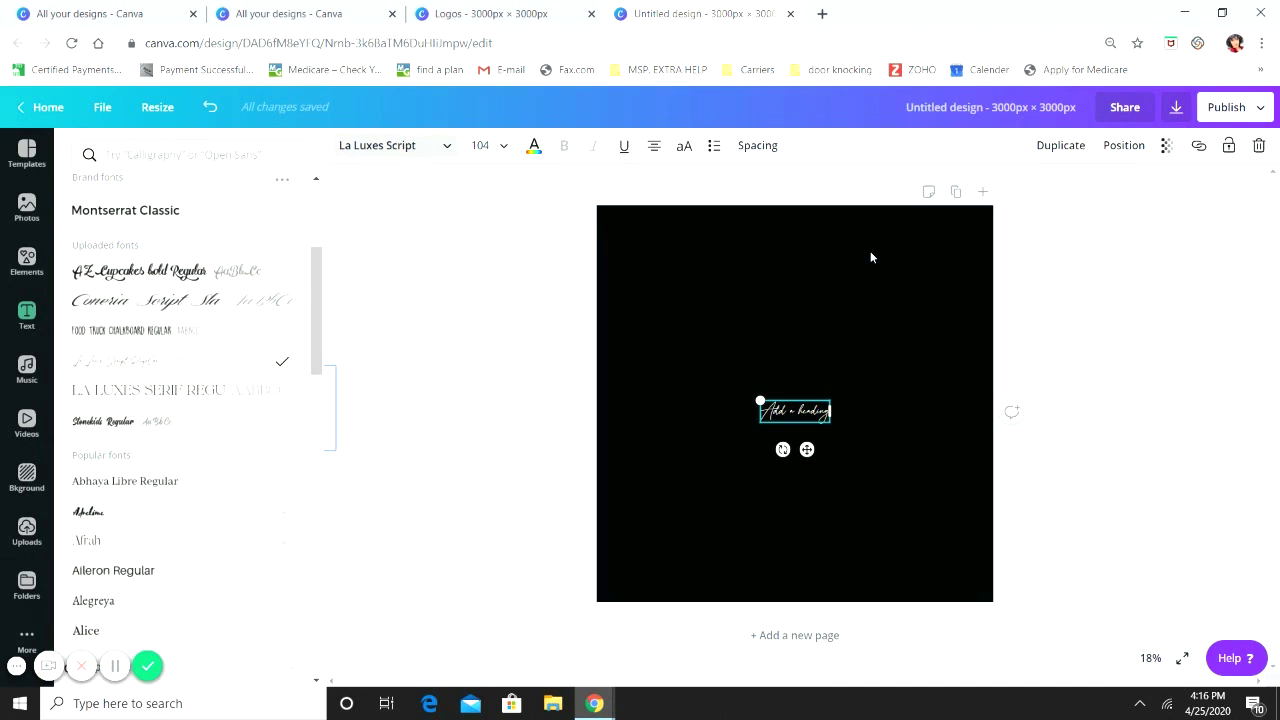
Replace the placeholder heading text with "Beau"
double_click(814, 414)
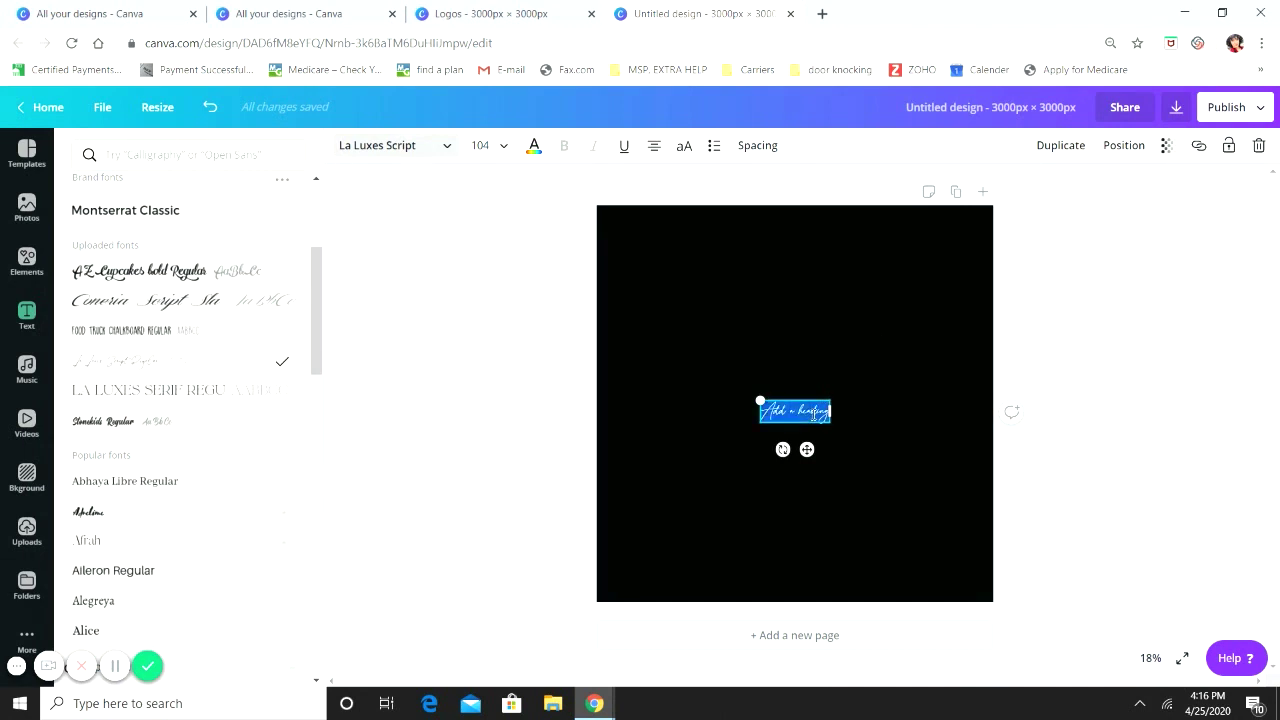
type("Bea")
key("Escape")
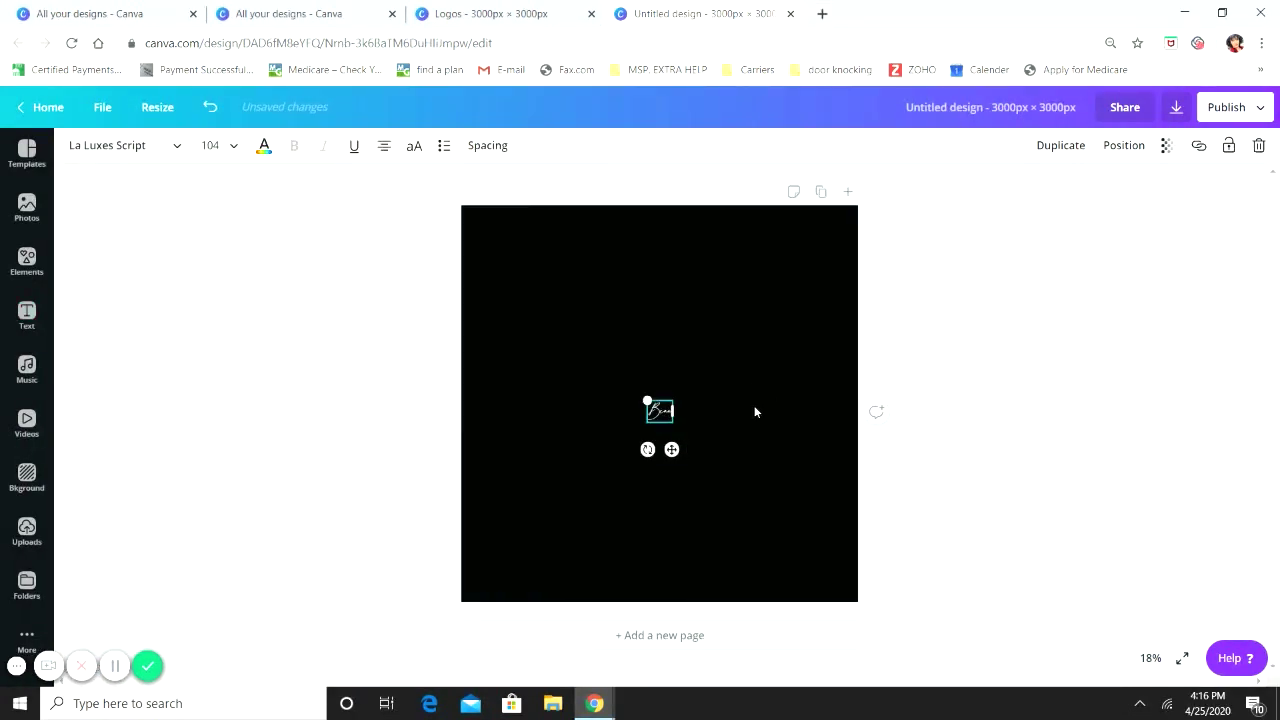
Enlarge the "Beau" text to about size 857 and position it at mid-height against the canvas's left side
left_click_drag(645, 396, 433, 276)
left_click(710, 466)
left_click_drag(620, 340, 626, 409)
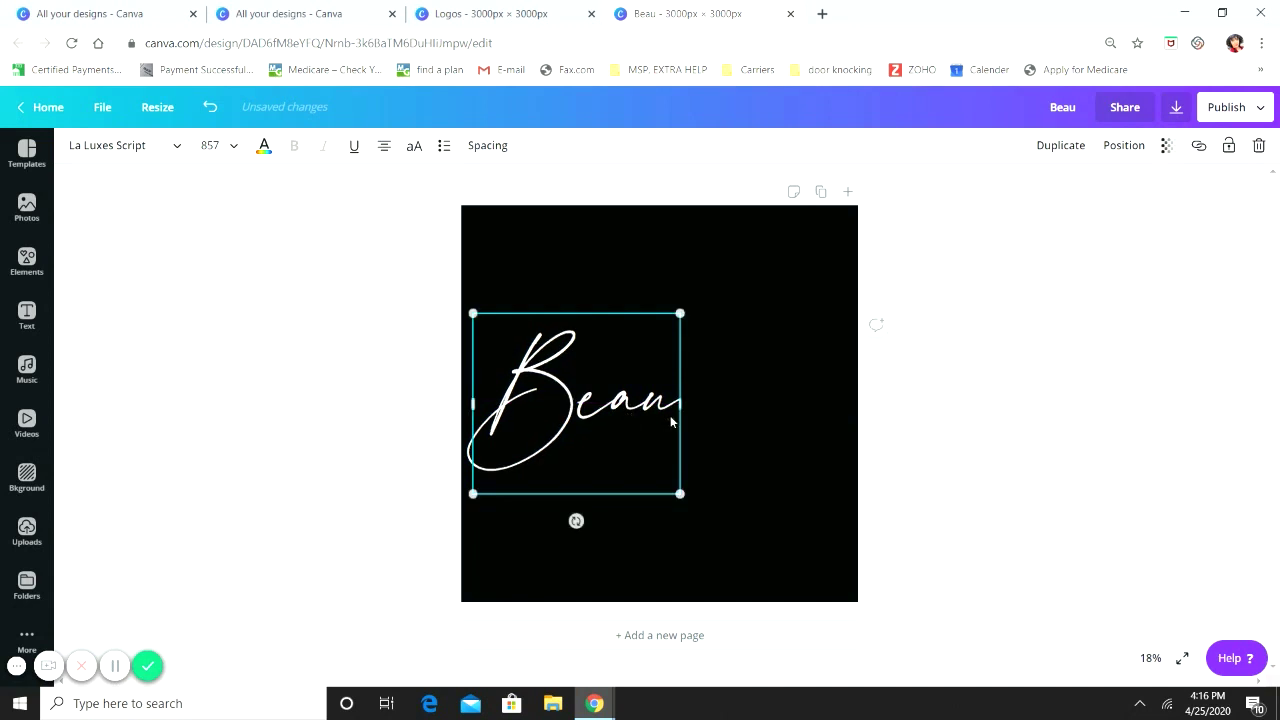
left_click(961, 395)
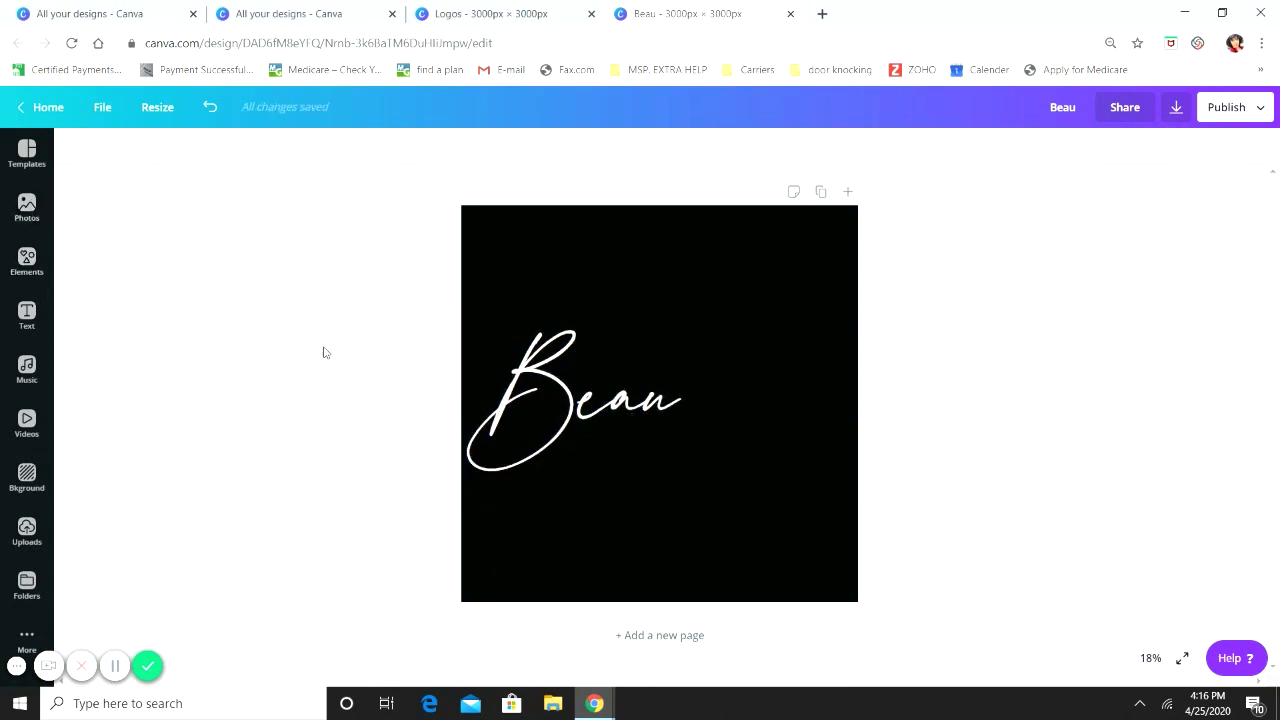
Add a second heading in La Luxes Script reading "T"
left_click(27, 315)
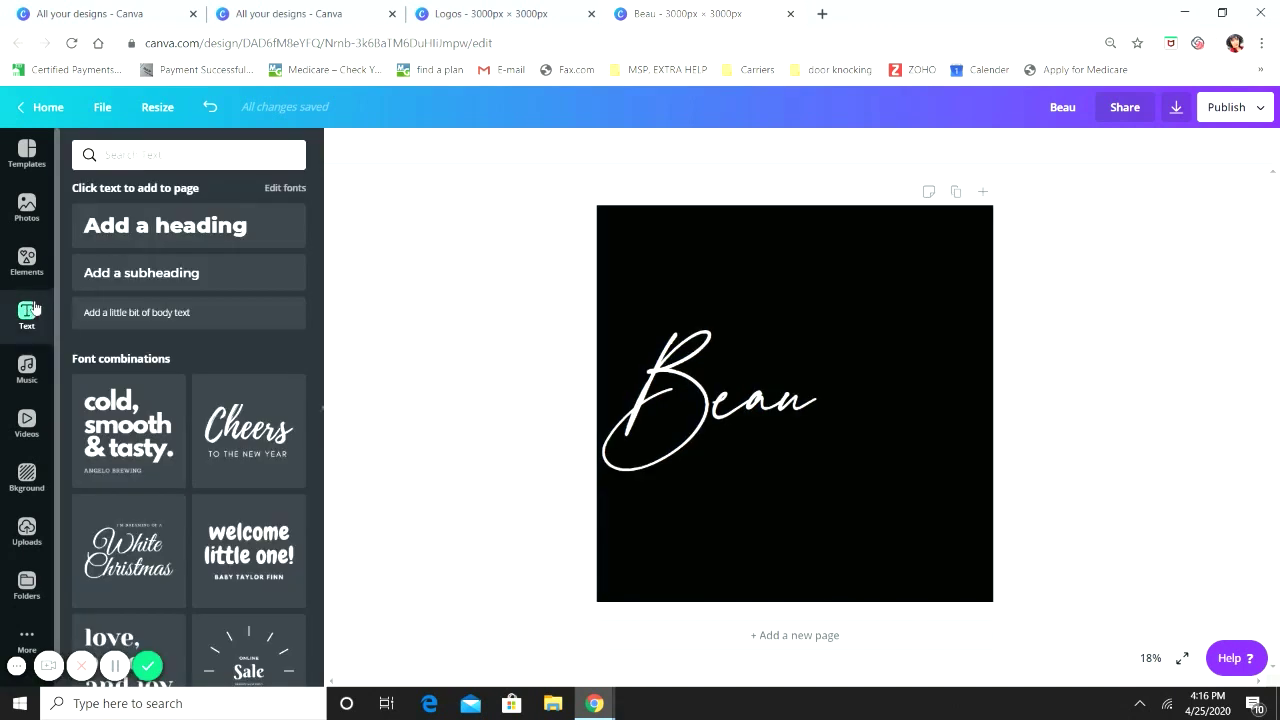
left_click(188, 230)
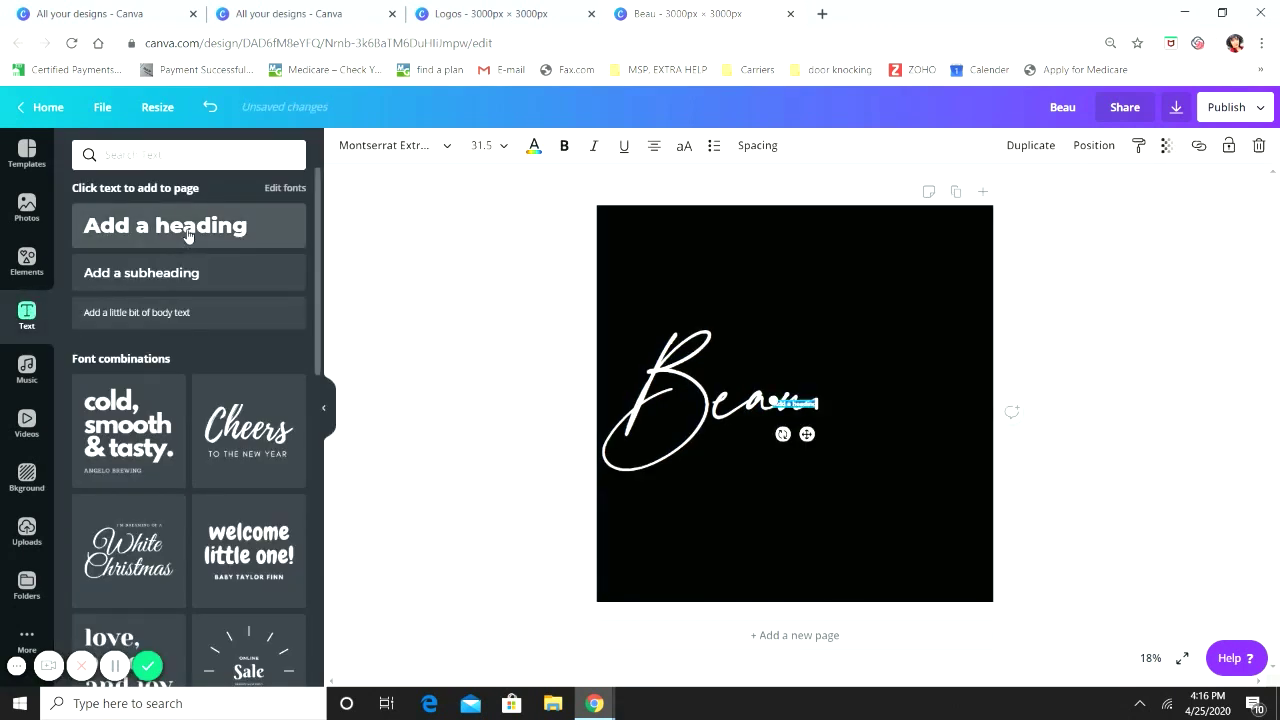
left_click(450, 149)
left_click(175, 363)
left_click(790, 400)
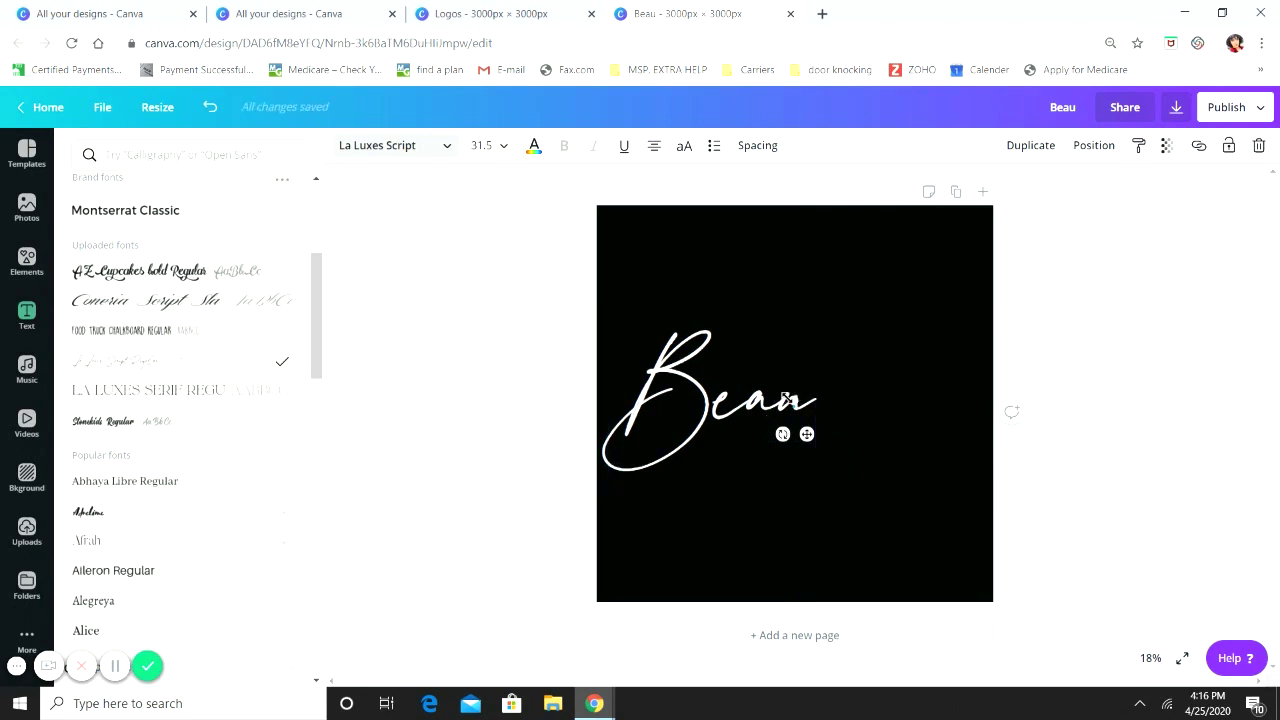
Enlarge the "T" until it is taller than "Beau" and place it directly after the letter u
left_click_drag(785, 399, 555, 250)
left_click(803, 487)
left_click(845, 254)
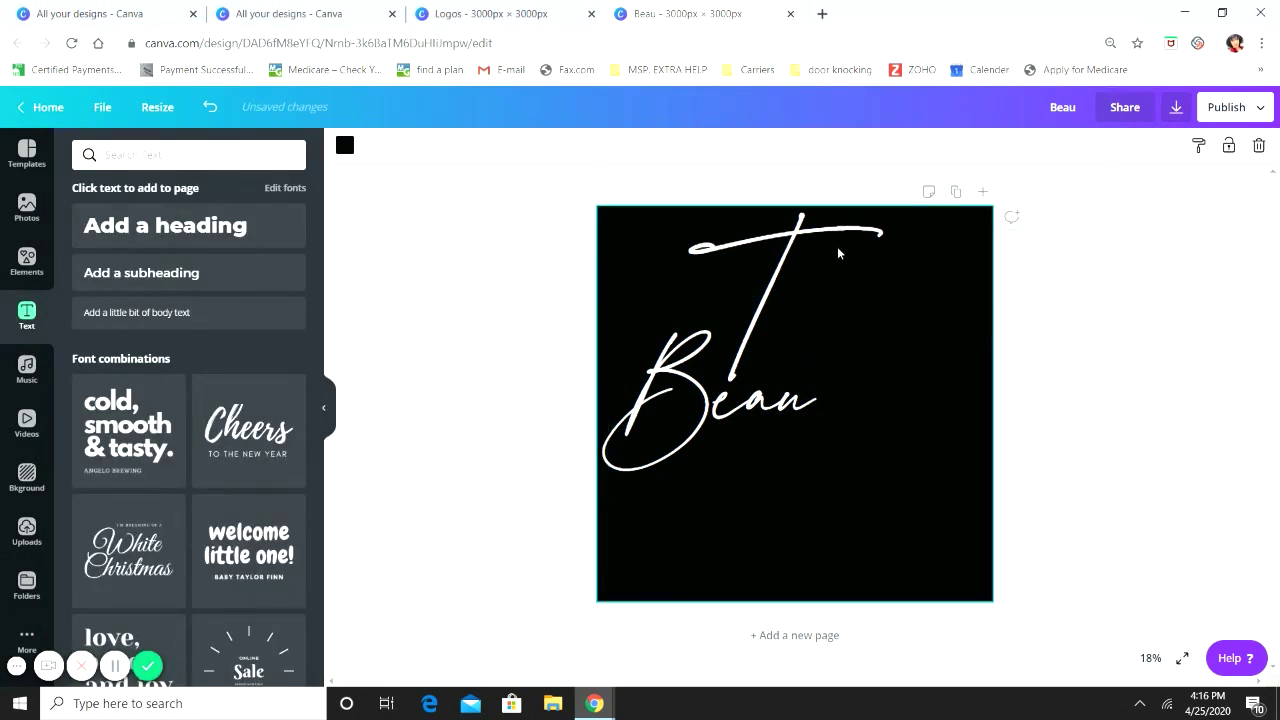
left_click_drag(772, 291, 843, 386)
Recolor the large "T" with the pink brand color
left_click(423, 148)
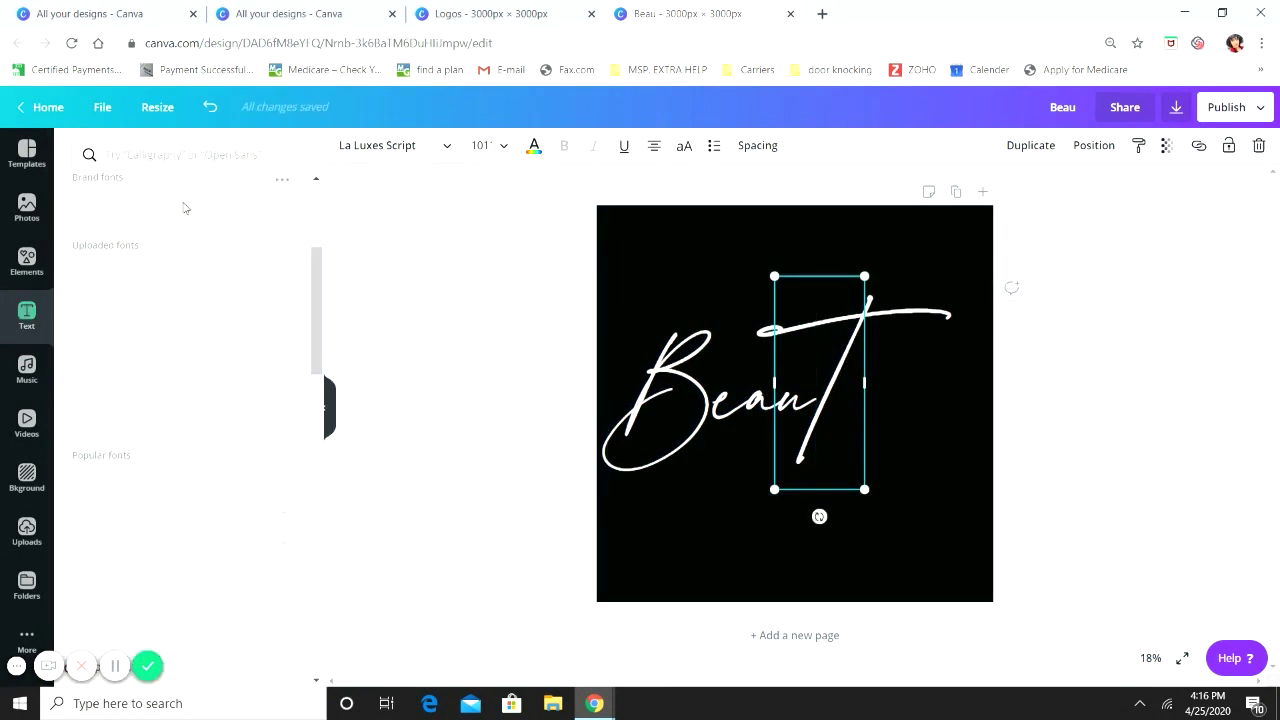
left_click(533, 150)
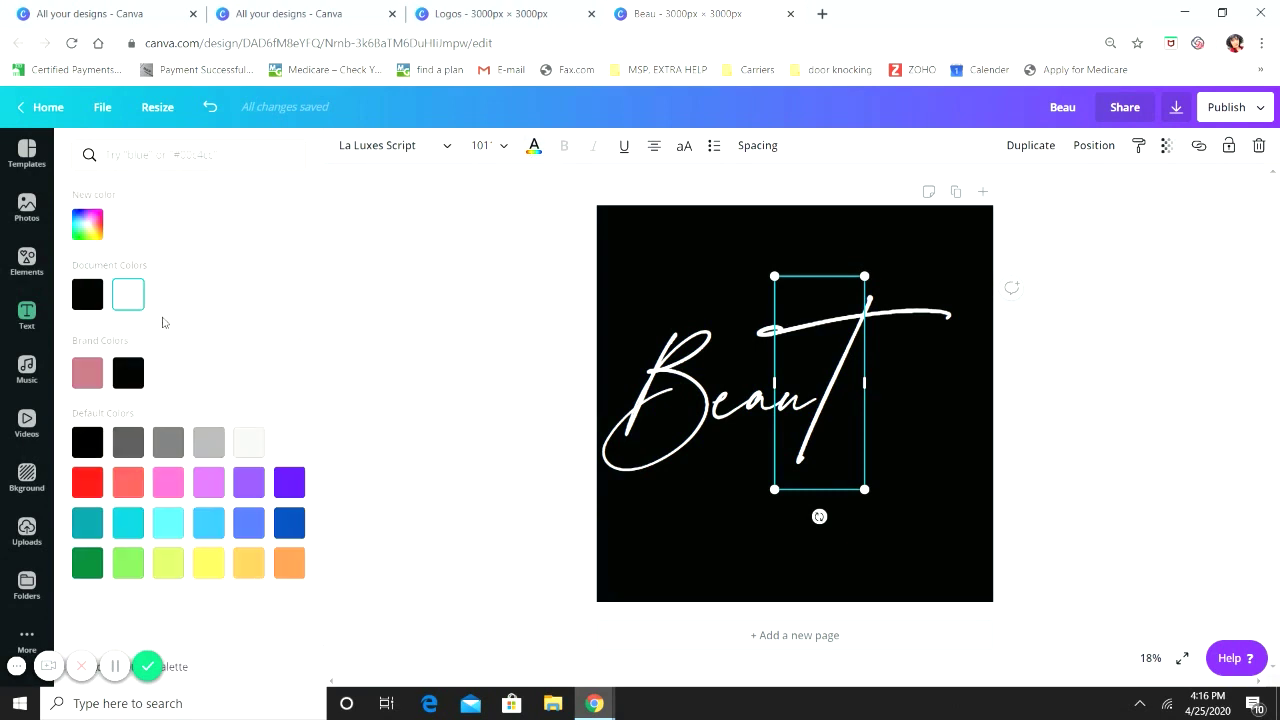
left_click(100, 373)
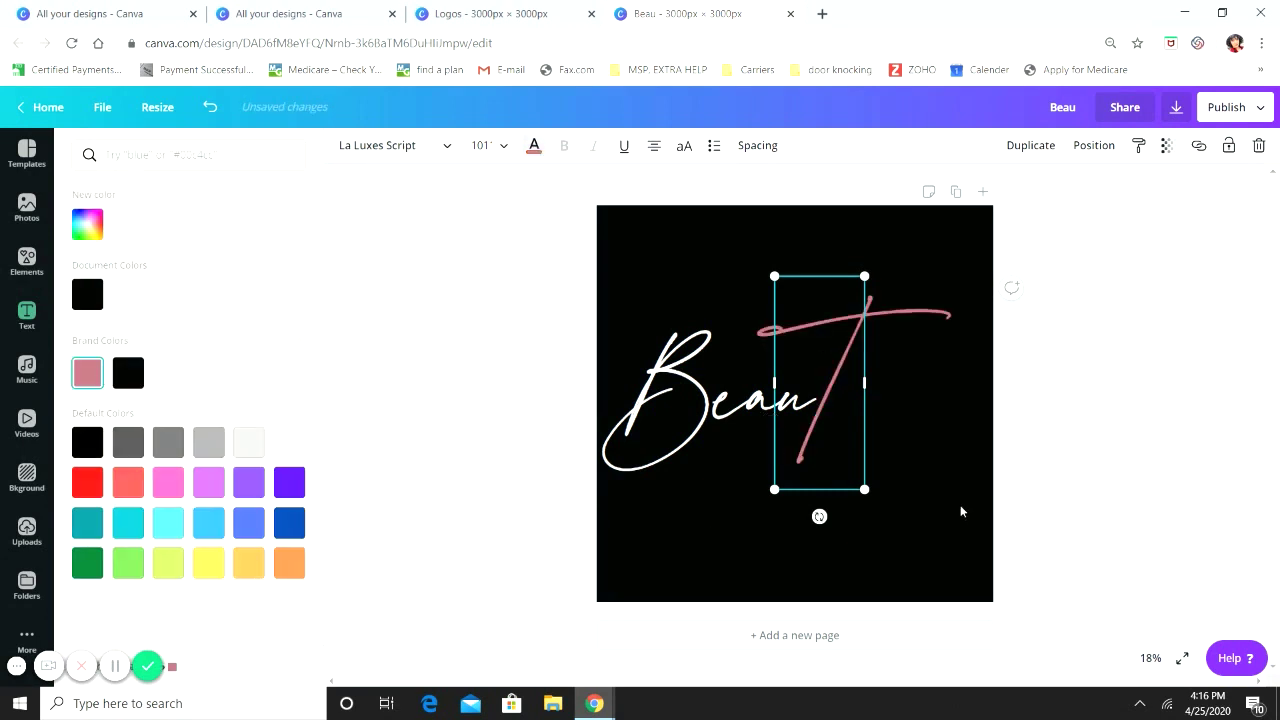
left_click(940, 480)
left_click(940, 481)
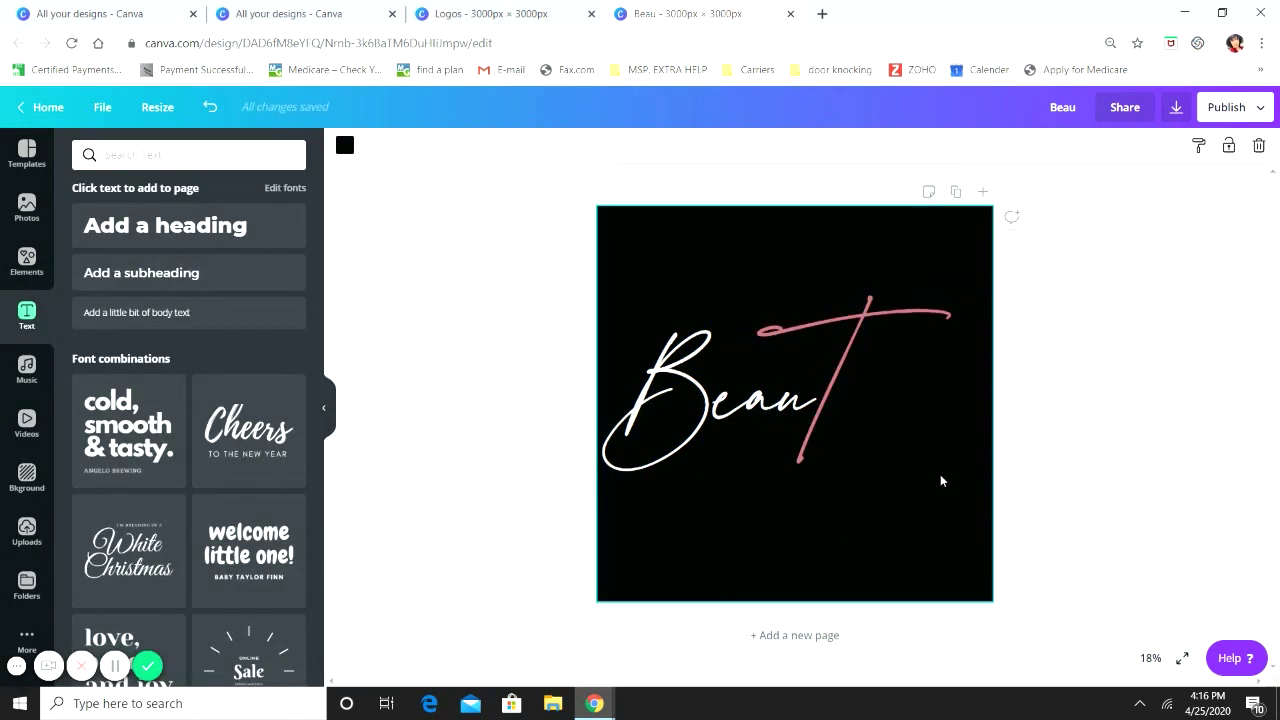
Add a third heading containing the single letter "y" at font size 120
left_click(180, 227)
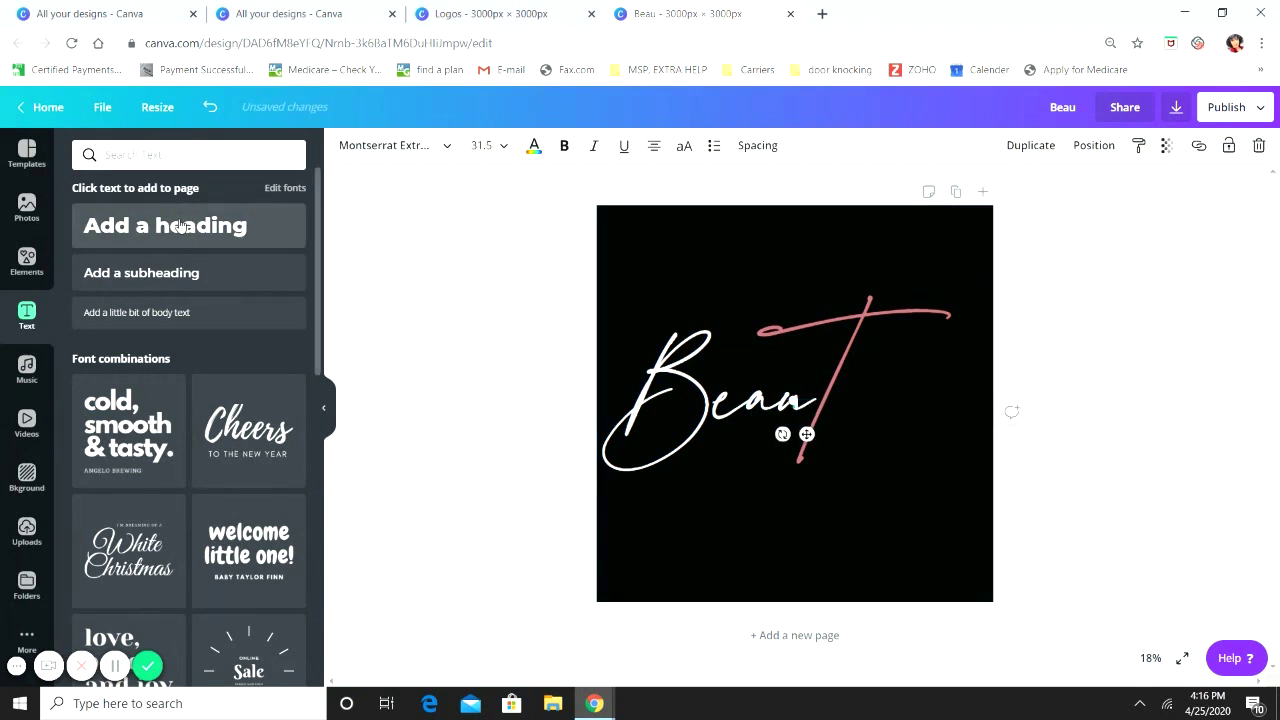
left_click(482, 145)
scroll(517, 370, "down", 5)
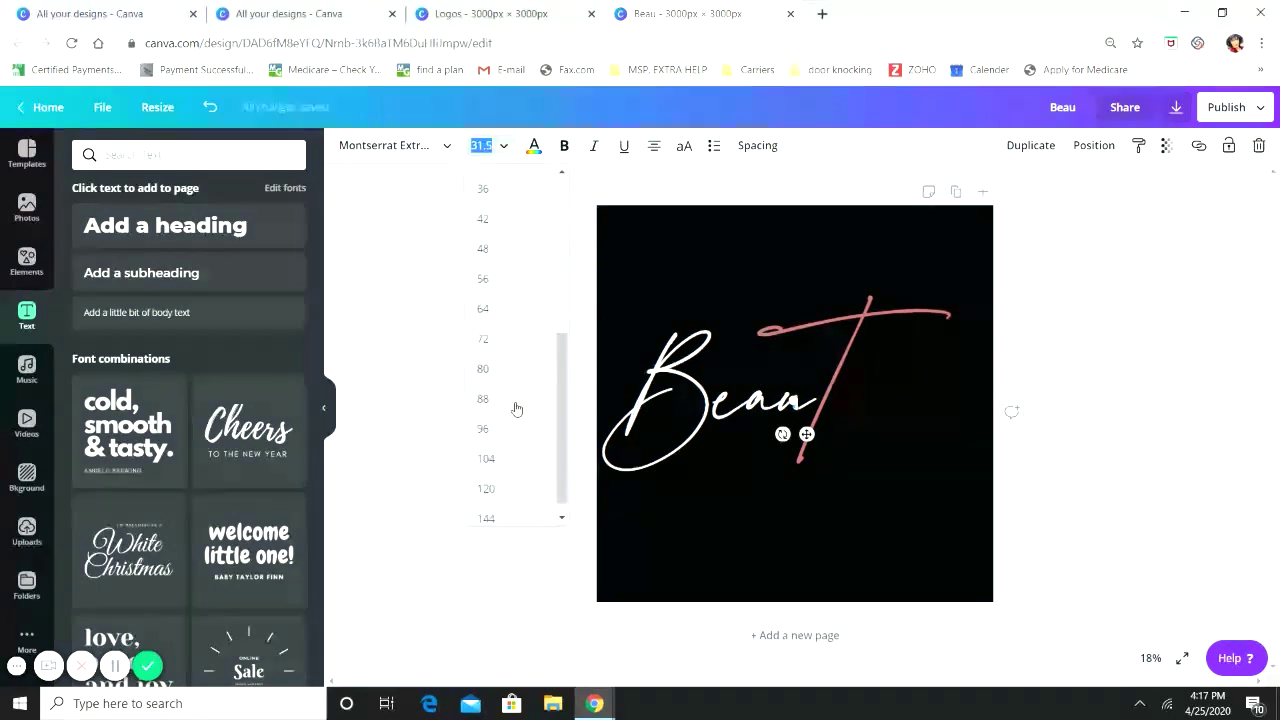
left_click(504, 475)
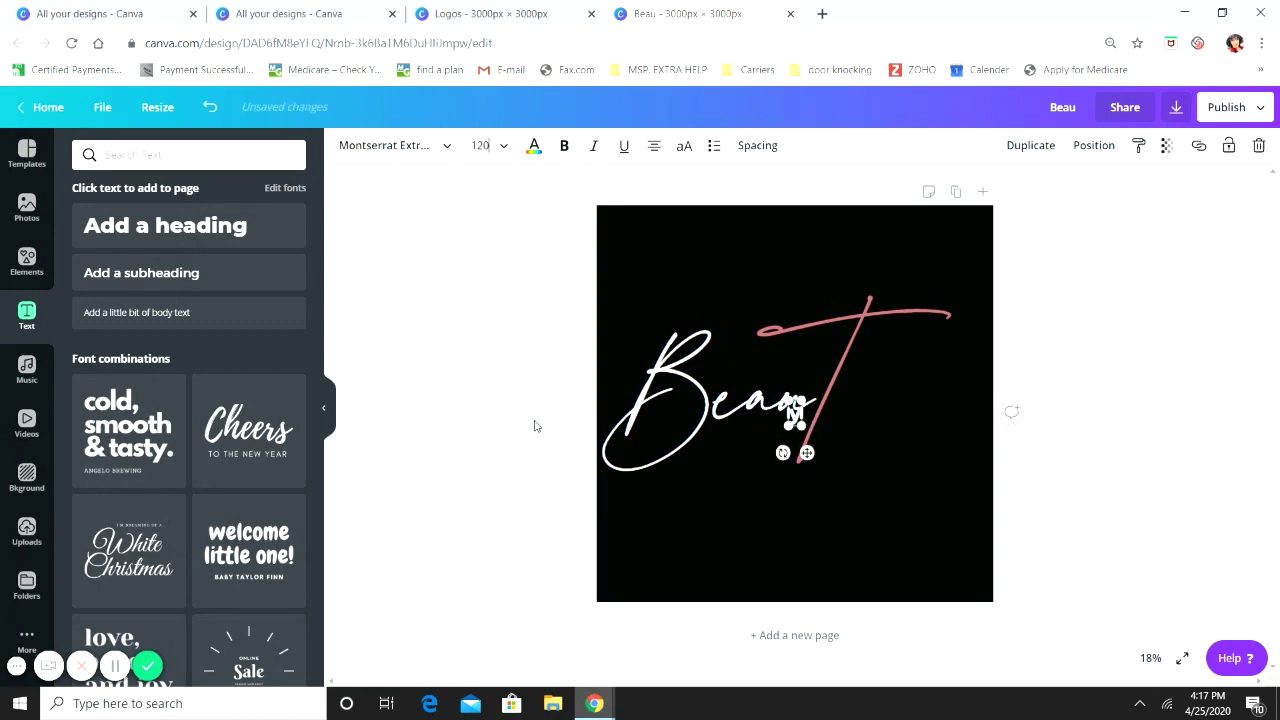
Set the "y" in La Luxes Script and enlarge it to about size 707
left_click(374, 147)
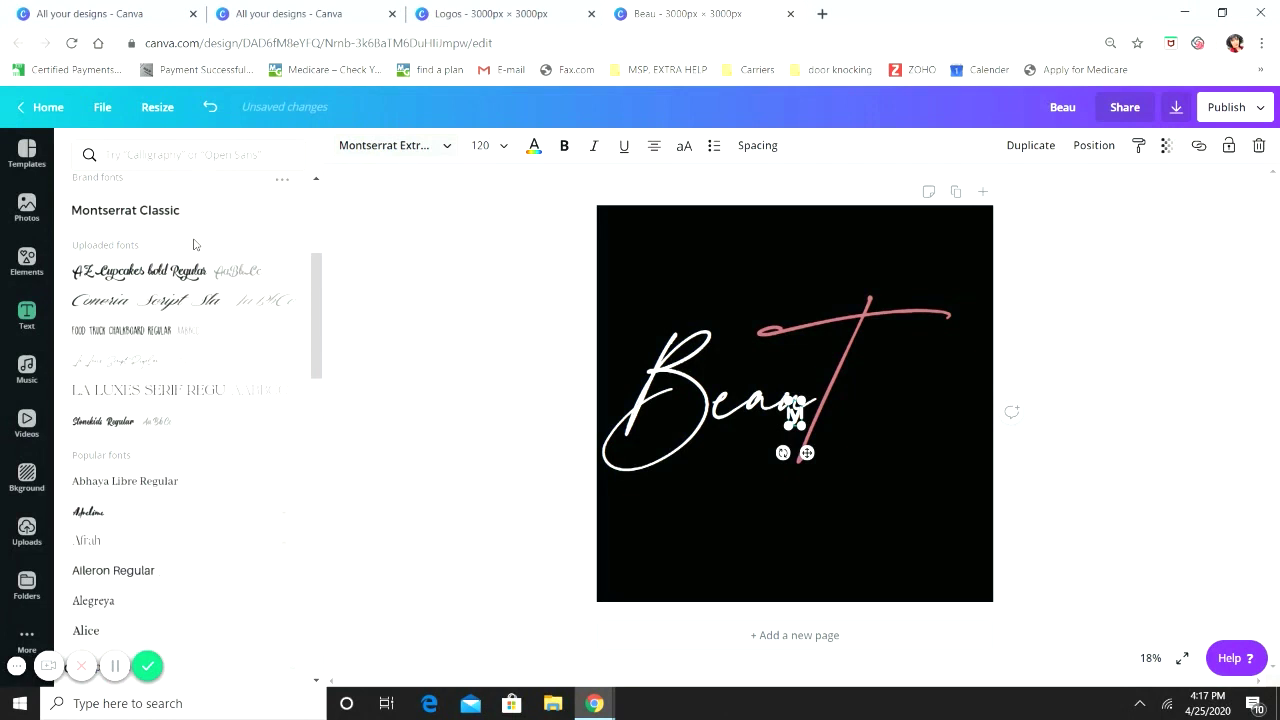
left_click(214, 362)
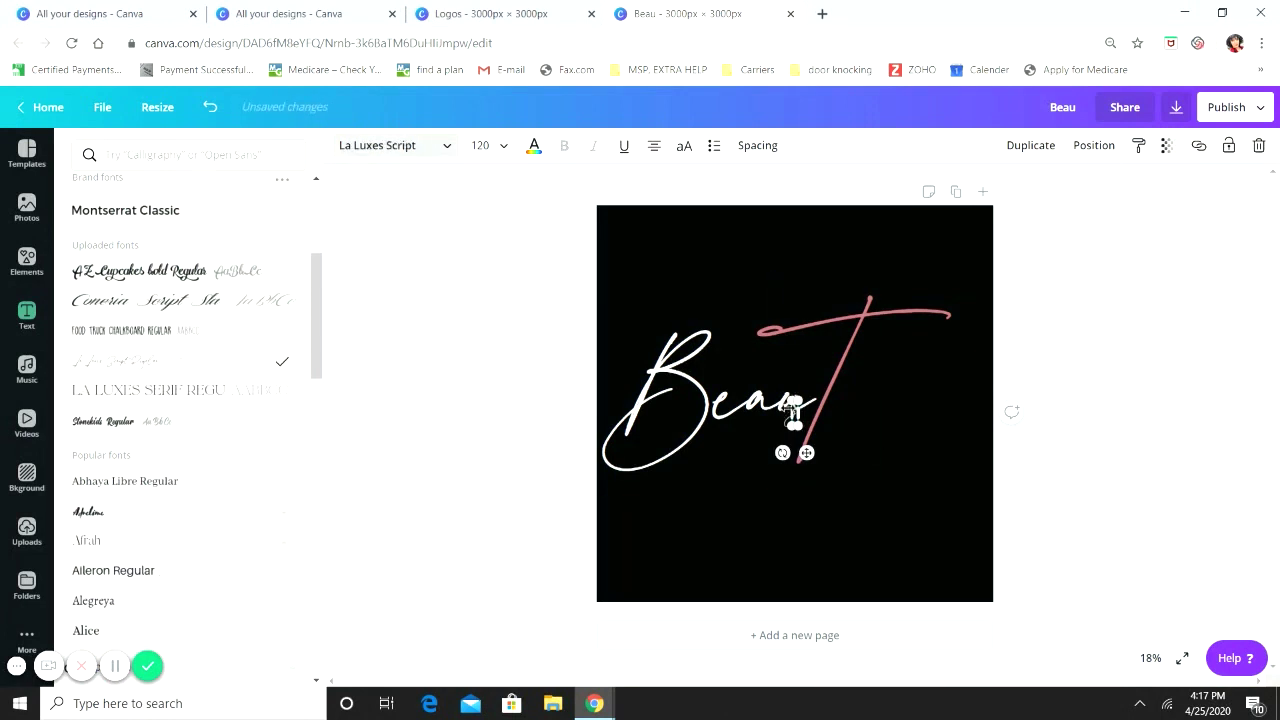
left_click_drag(794, 411, 836, 406)
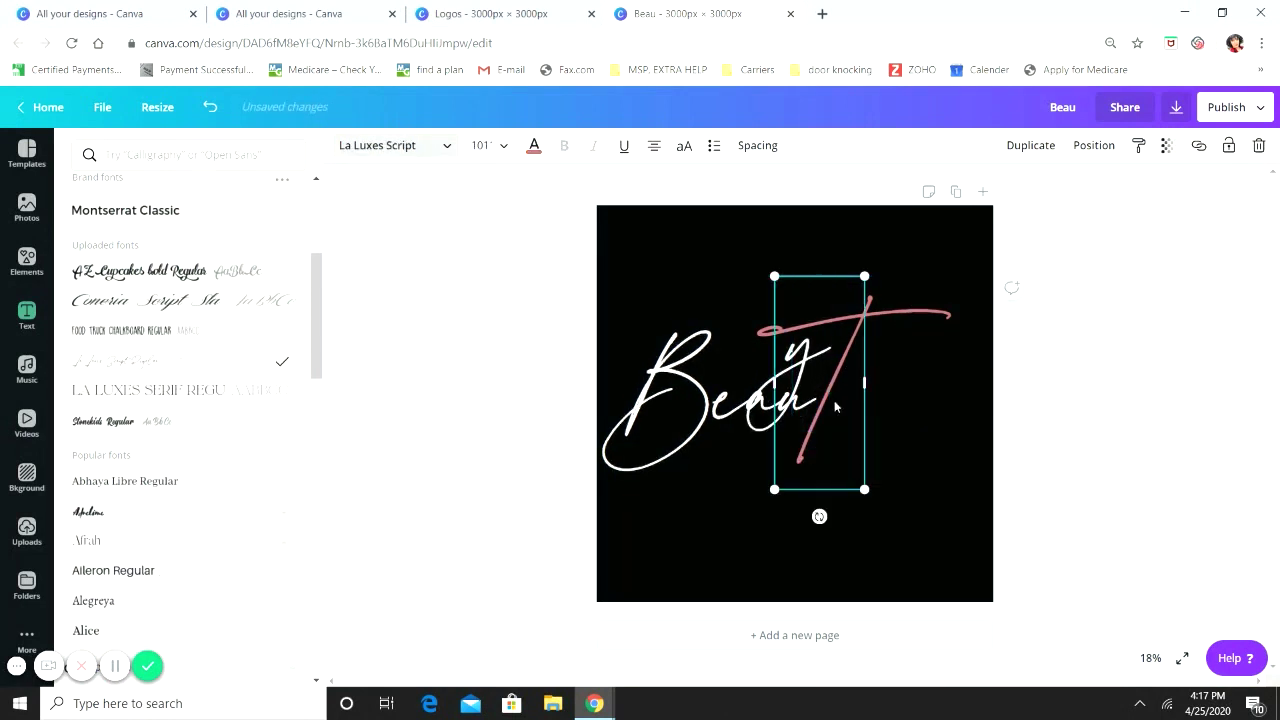
Place the "y" to the right of the T's stem, moving "Beau" out of the way and back to the canvas's mid-height
left_click(718, 480)
left_click_drag(727, 487, 741, 360)
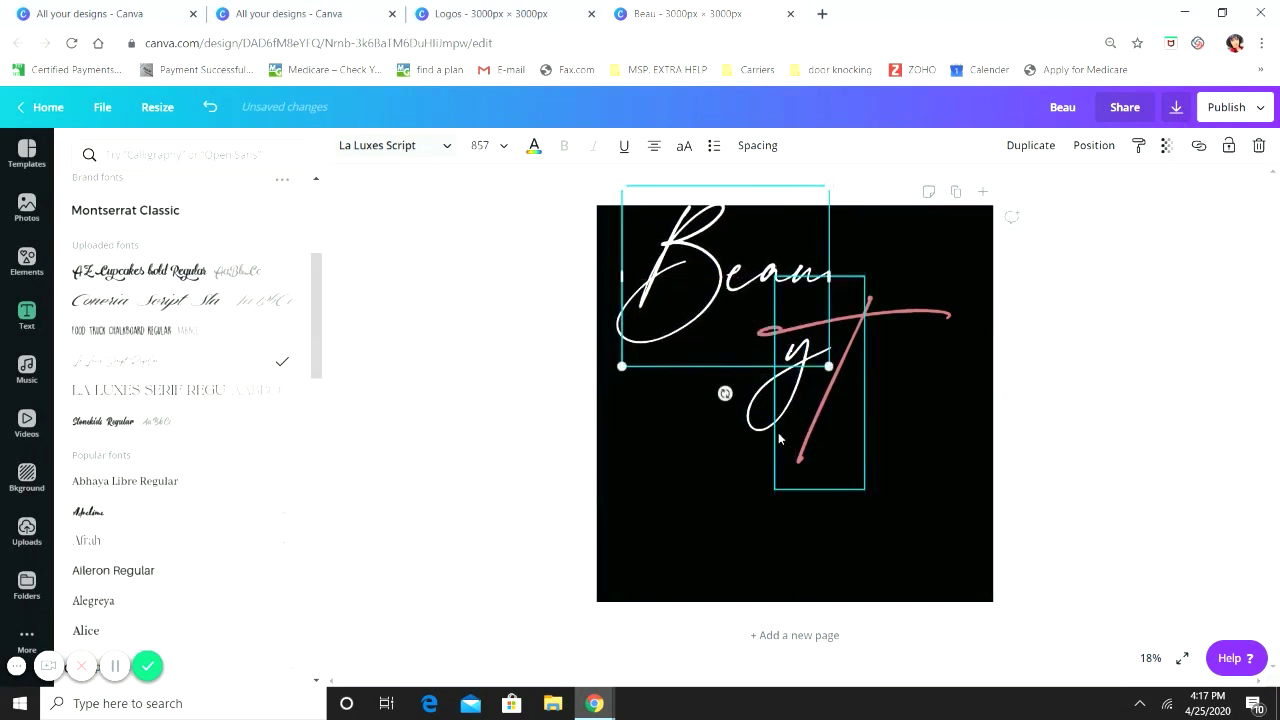
left_click_drag(778, 432, 816, 507)
left_click(720, 342)
left_click_drag(720, 342, 712, 485)
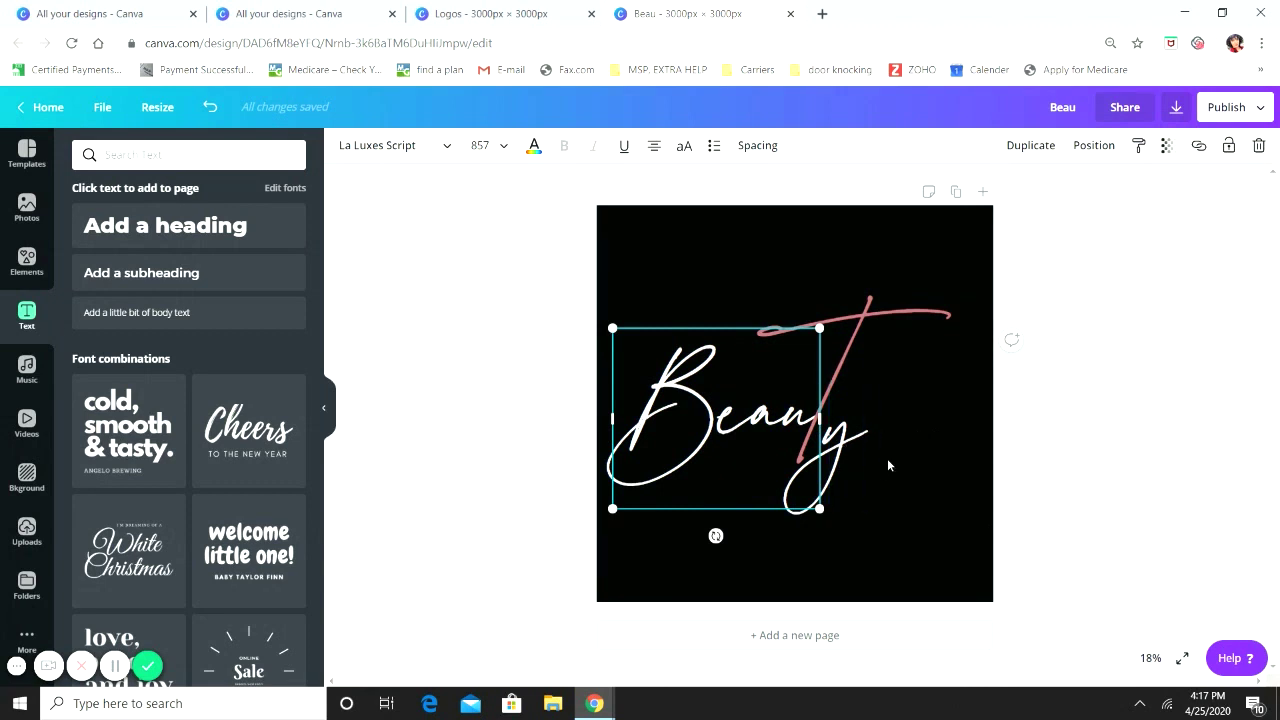
left_click_drag(857, 437, 906, 423)
left_click(715, 426)
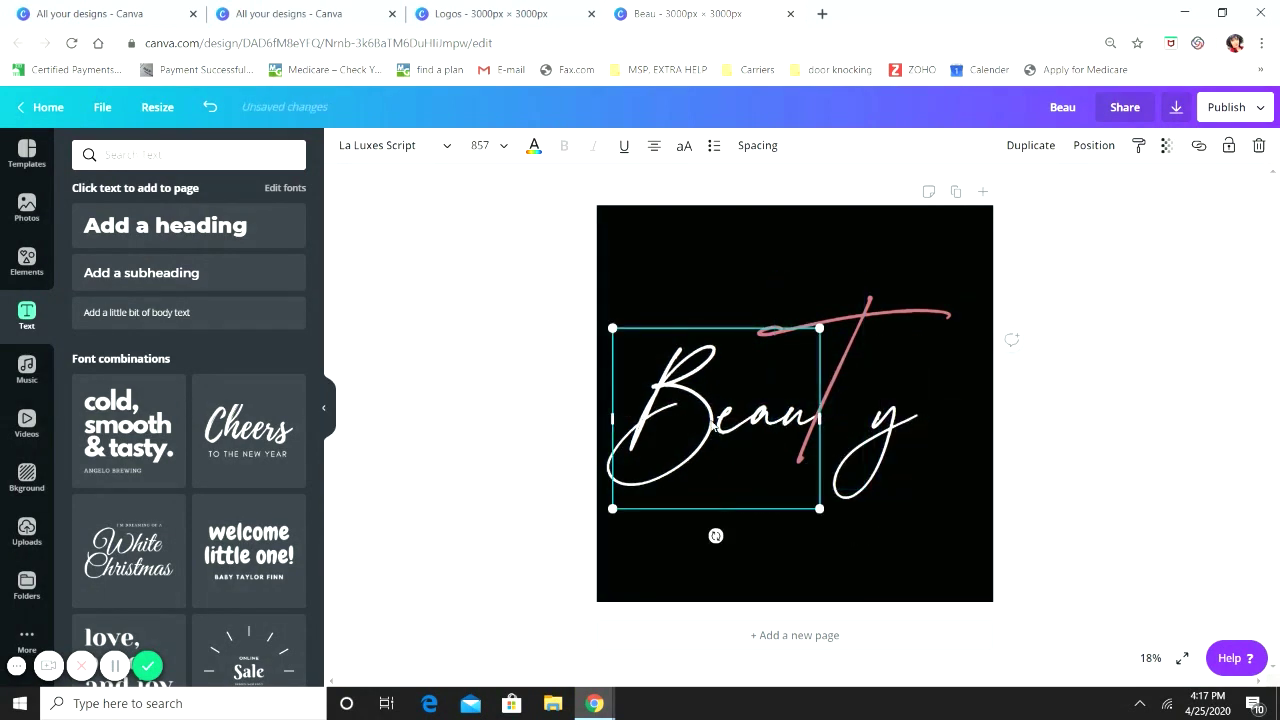
Set the font size of the "y" to 800
left_click(900, 430)
left_click(484, 146)
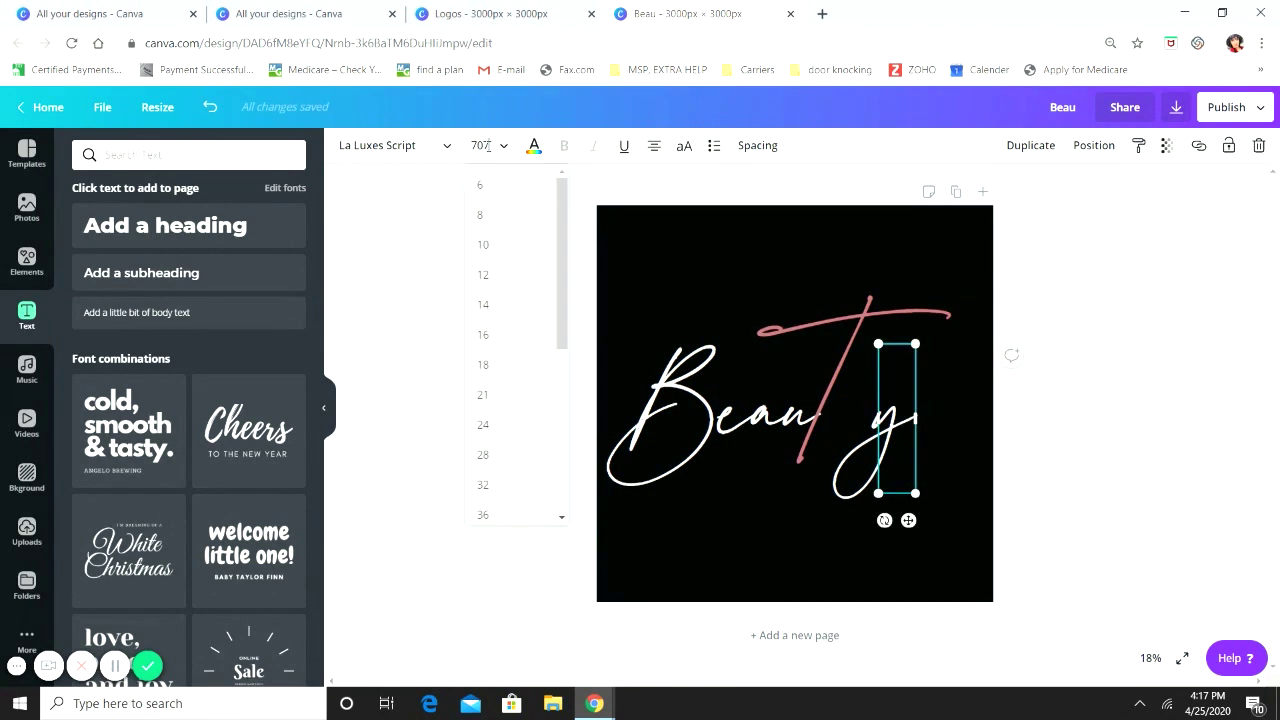
type("800")
key("Return")
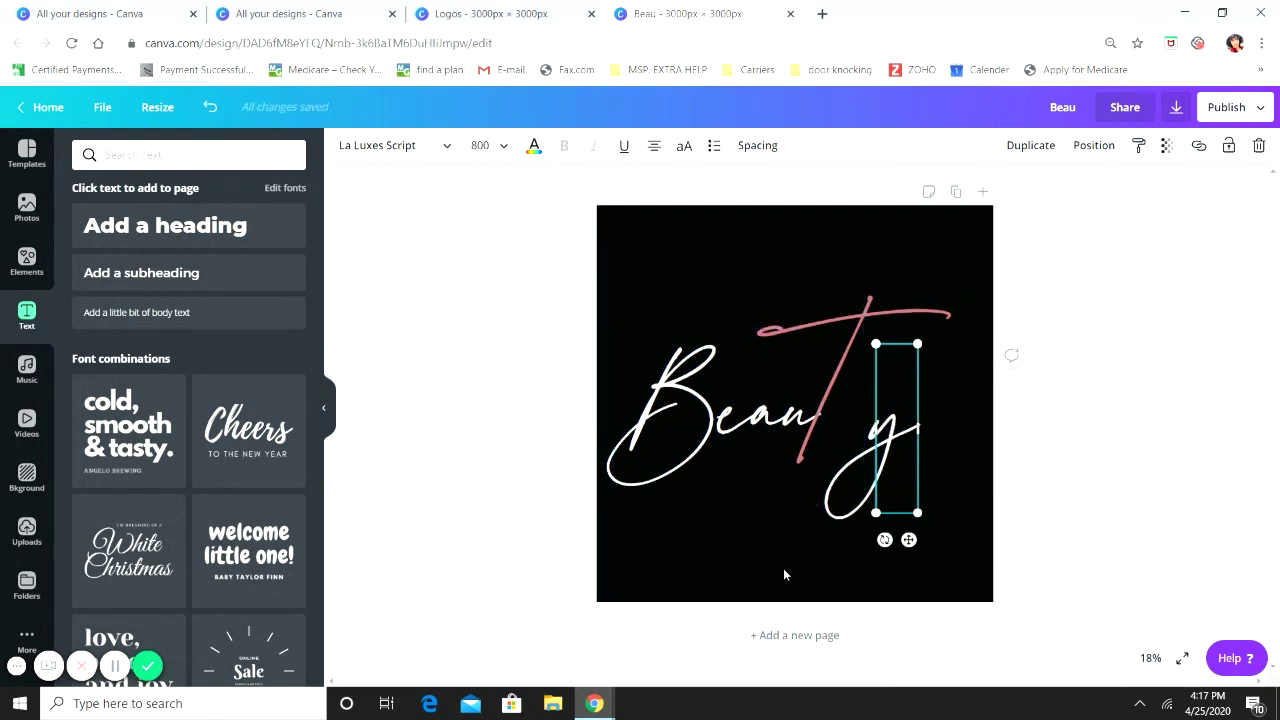
Lower the pink "T" slightly and move the "y" up closer to its stem
left_click_drag(850, 362, 856, 390)
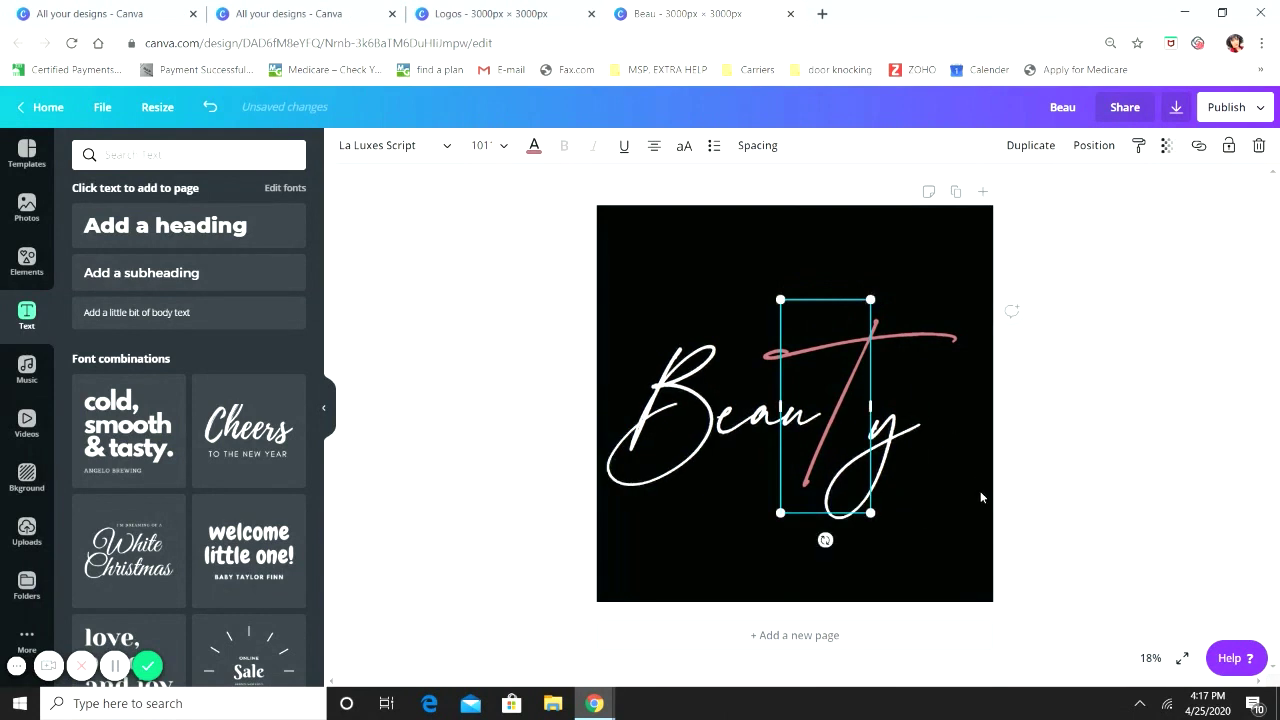
left_click(980, 492)
mouse_move(909, 452)
left_mouse_down()
mouse_move(889, 423)
mouse_move(893, 436)
left_mouse_up()
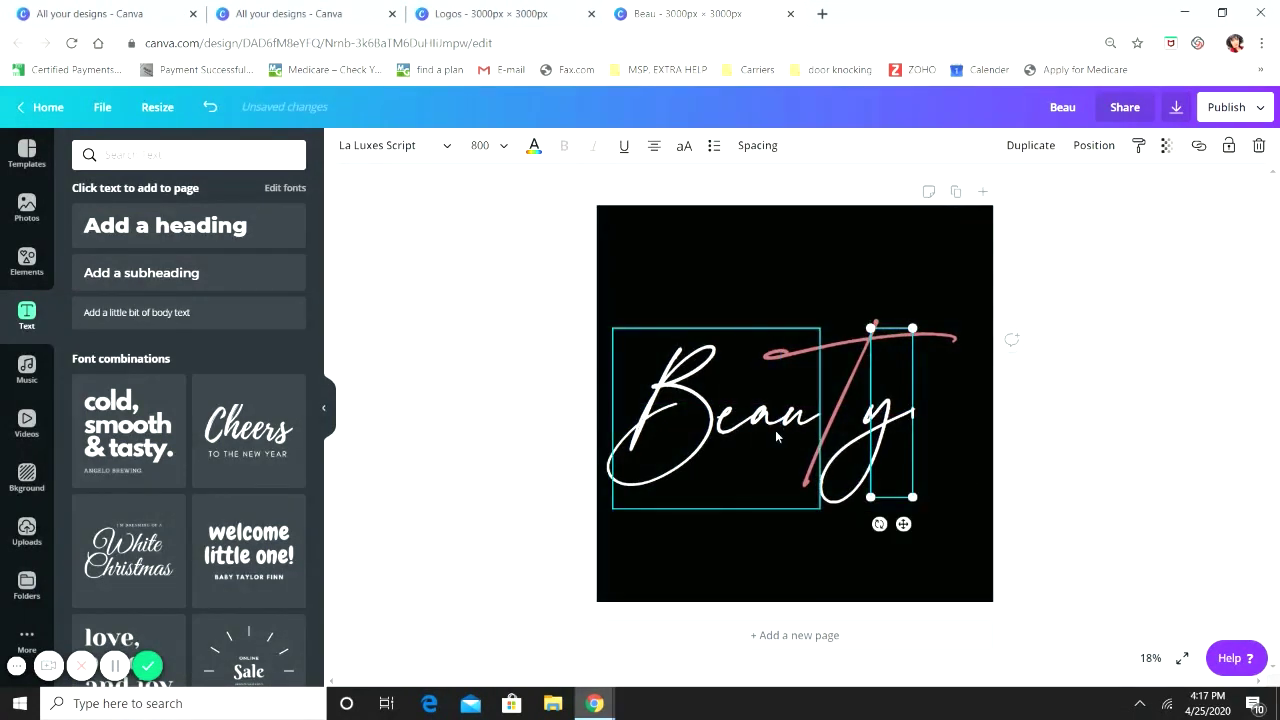
Shrink the "y" to about size 494 and tuck it against the lower part of the T's stem
left_click(776, 436)
left_click(900, 449)
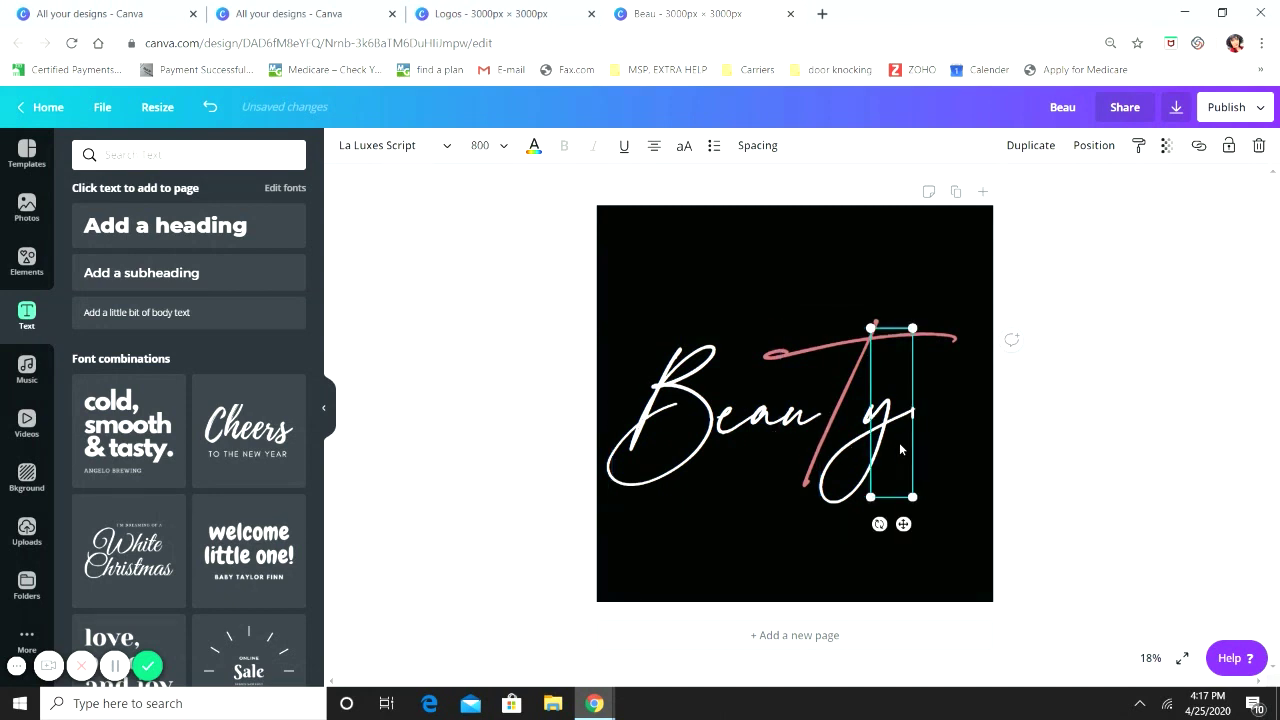
left_click_drag(912, 497, 858, 456)
left_click(924, 507)
left_click_drag(893, 402, 866, 467)
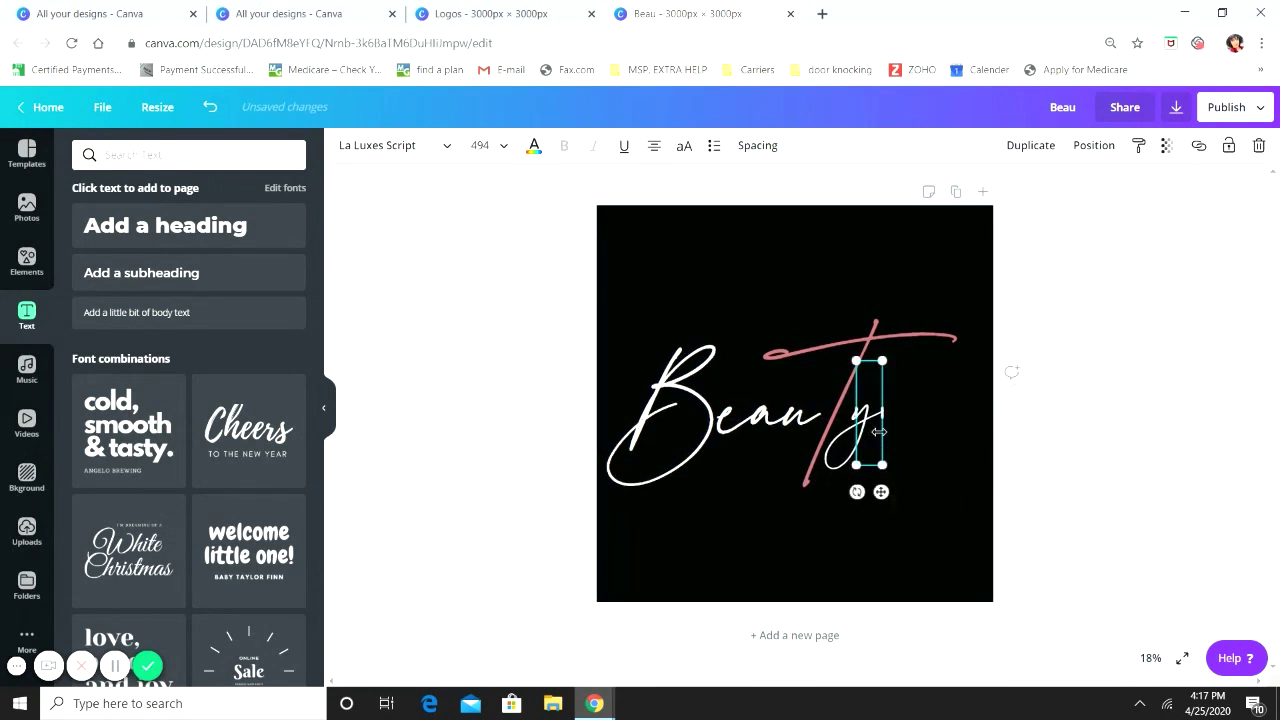
left_click(922, 514)
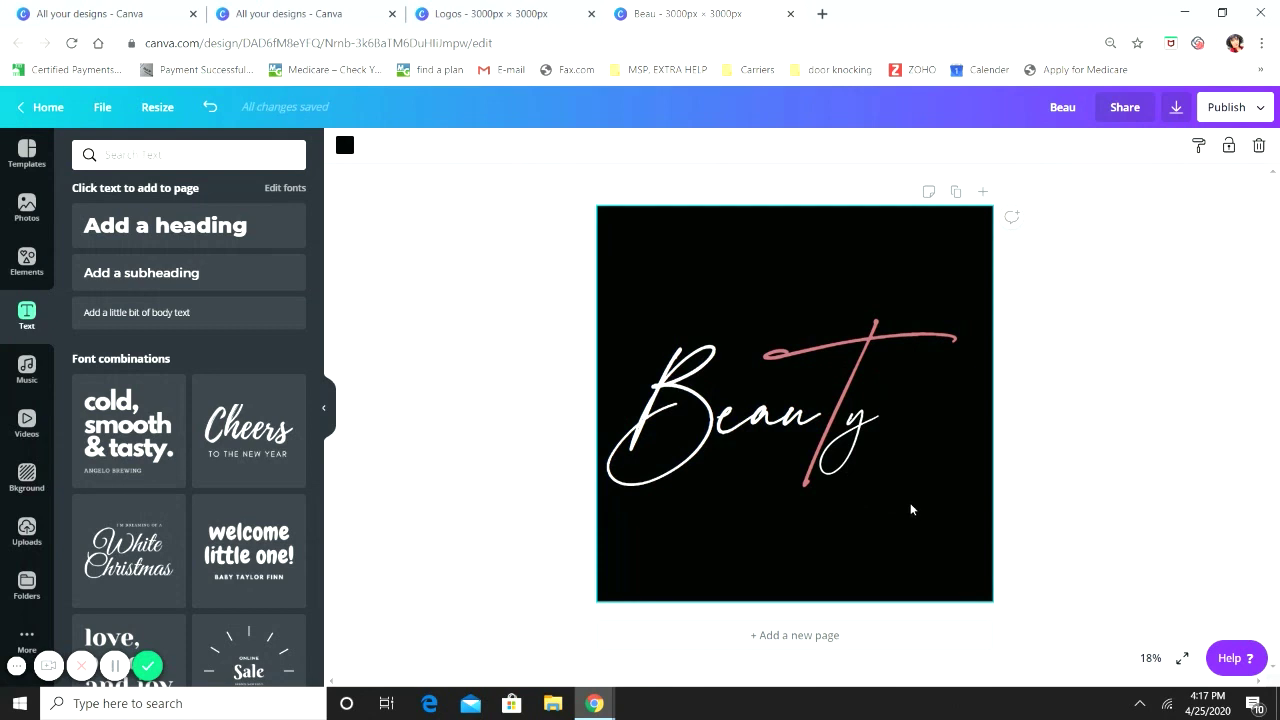
Move the "y" and "T" away from "Beau", then enlarge "Beau" to about size 972 against the canvas's left side
left_click_drag(867, 449, 938, 507)
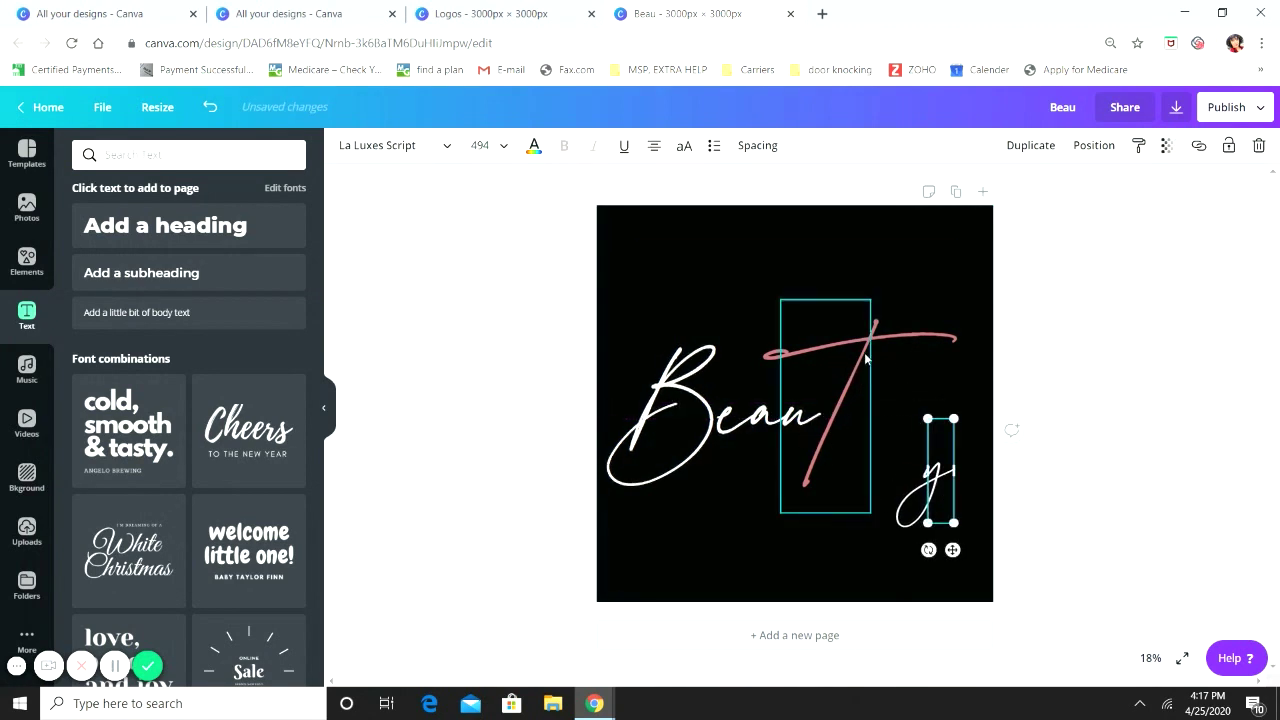
left_click_drag(868, 358, 925, 305)
left_click(810, 375)
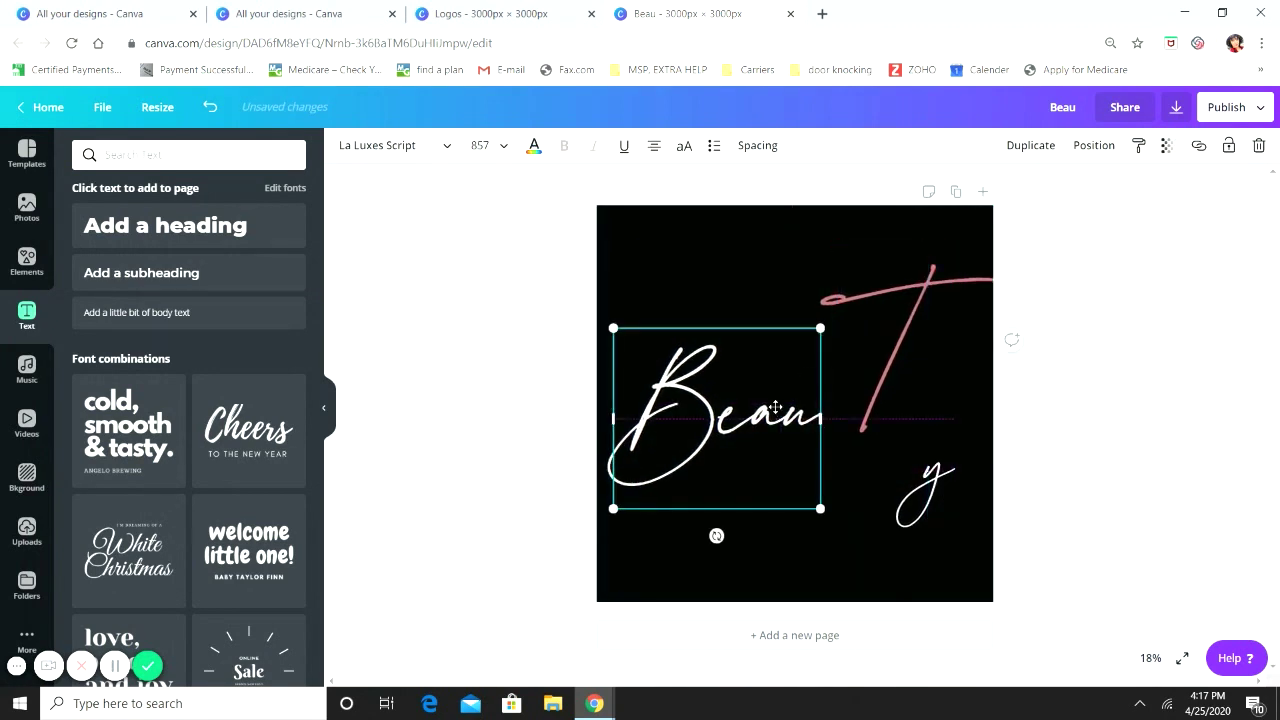
left_click_drag(829, 318, 892, 291)
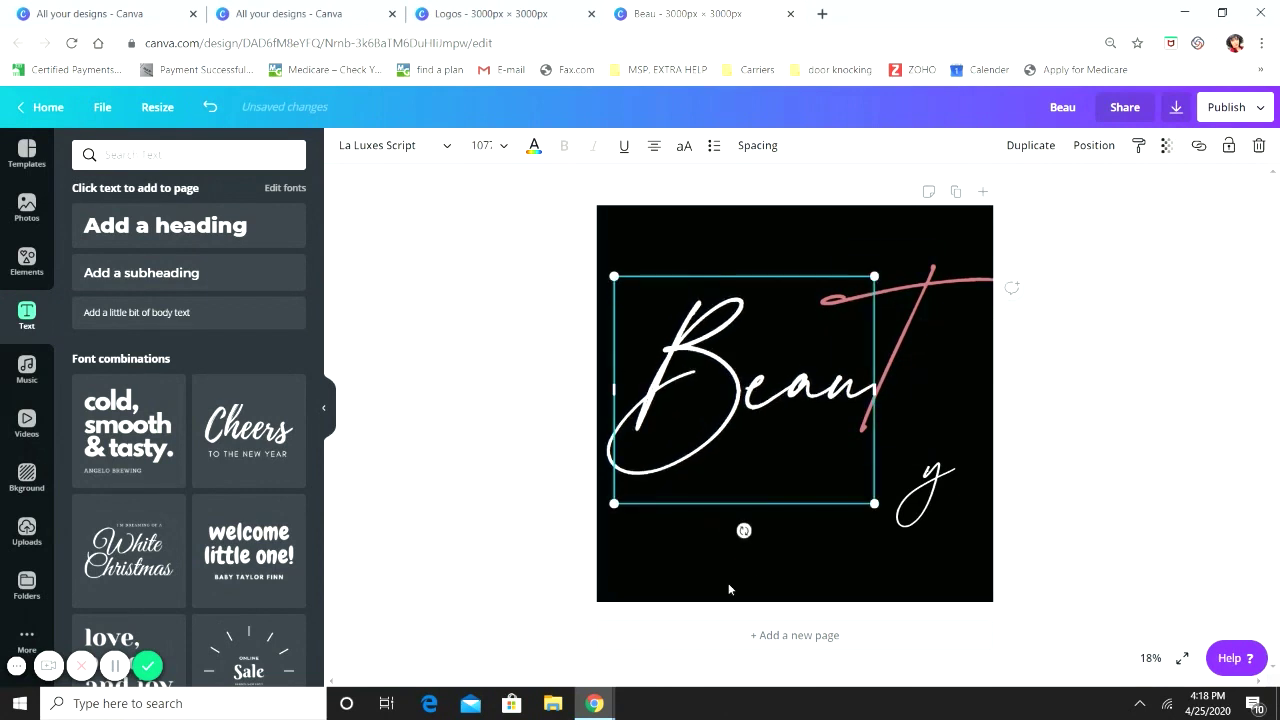
left_click_drag(764, 454, 763, 461)
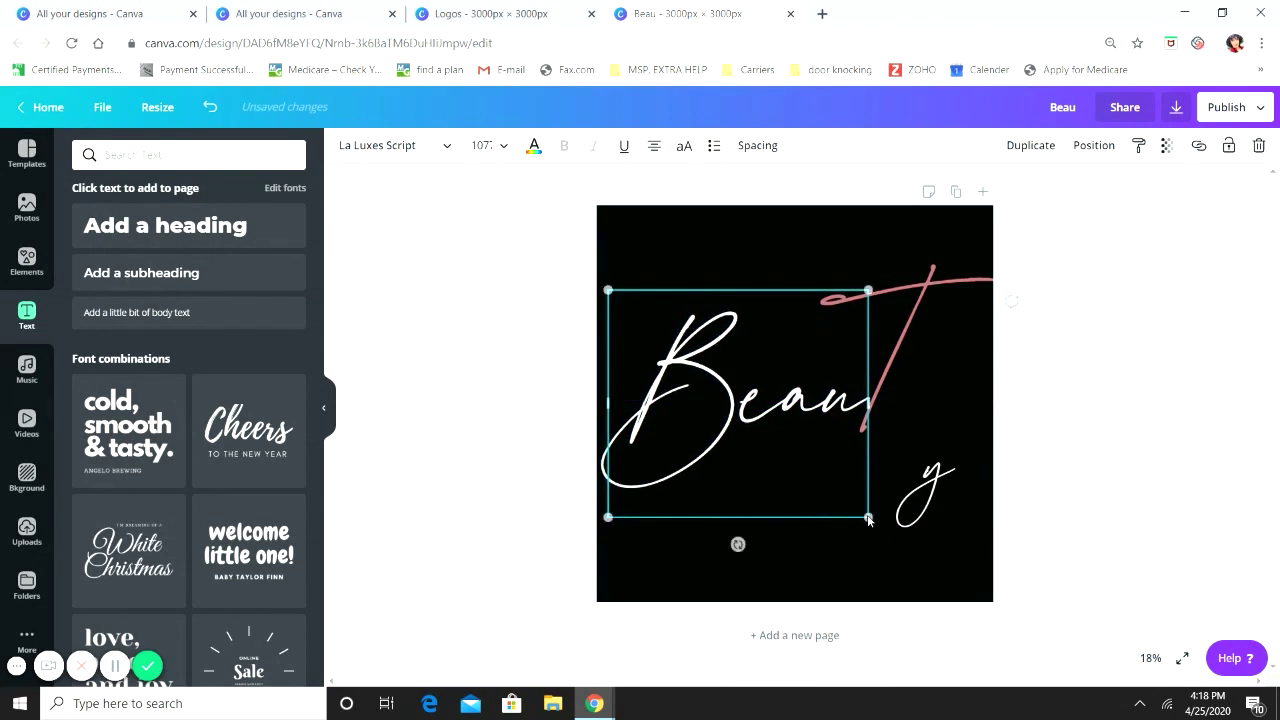
left_click_drag(866, 516, 837, 495)
left_click_drag(786, 437, 790, 449)
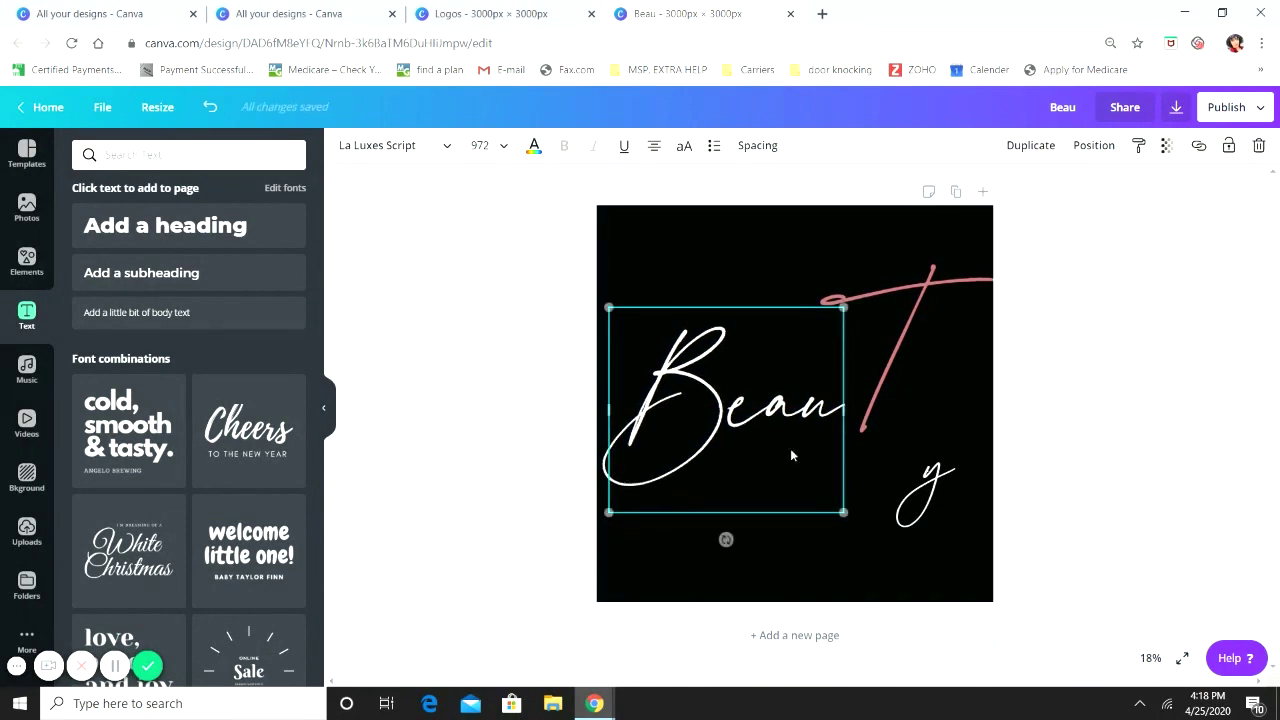
Move the pink "T" back beside the u of "Beau" and tuck the "y" against its stem, vertically aligned with "Beau"
left_click(928, 289)
left_click_drag(928, 289, 887, 332)
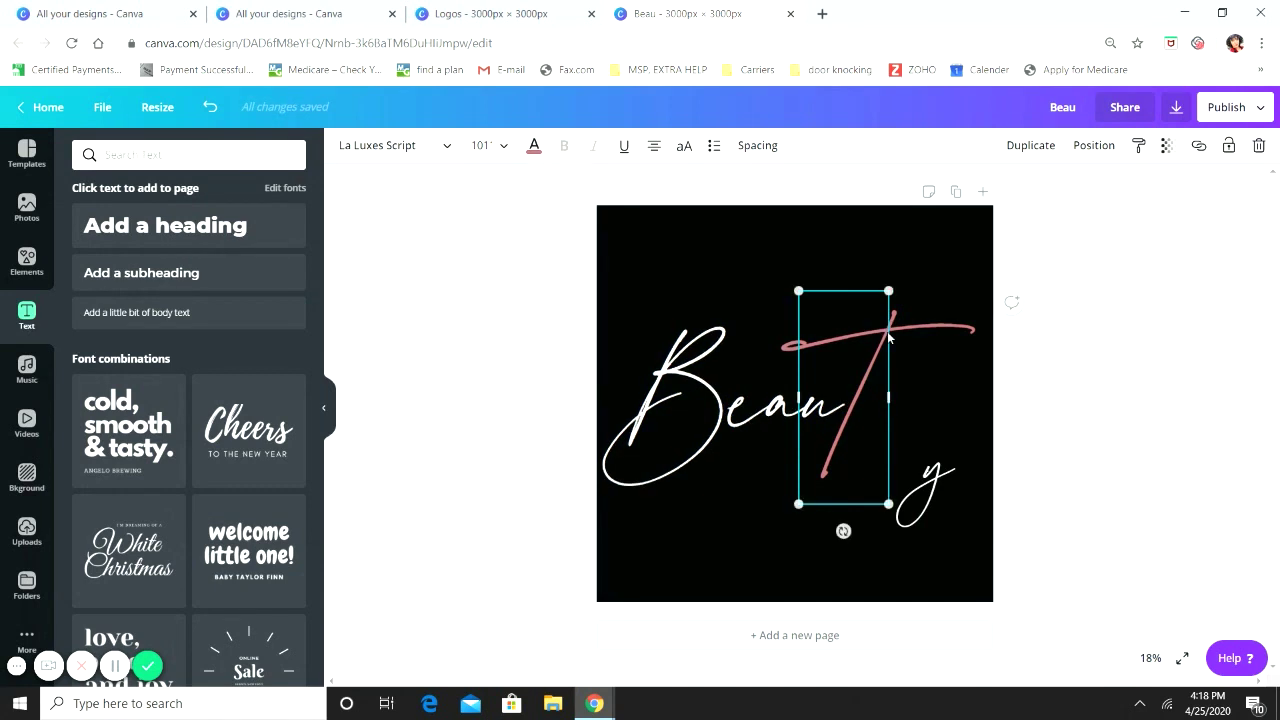
left_click(995, 556)
left_click_drag(933, 499, 878, 437)
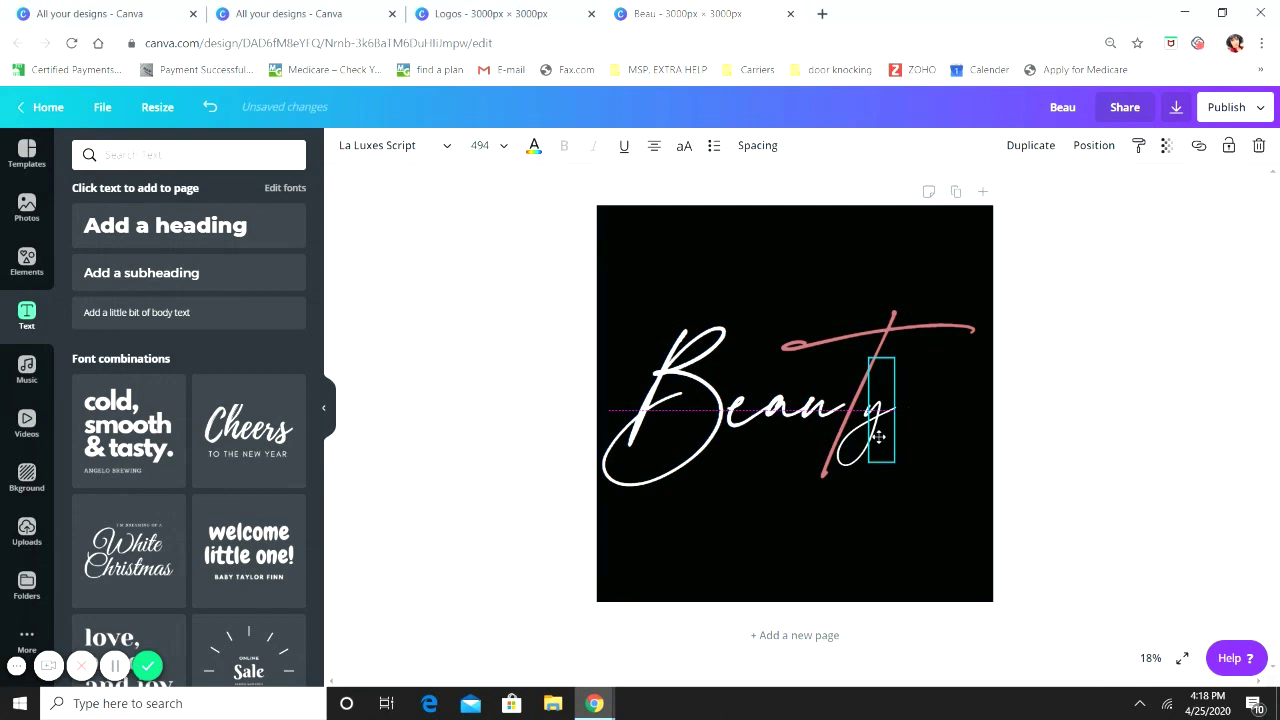
left_click_drag(878, 437, 878, 437)
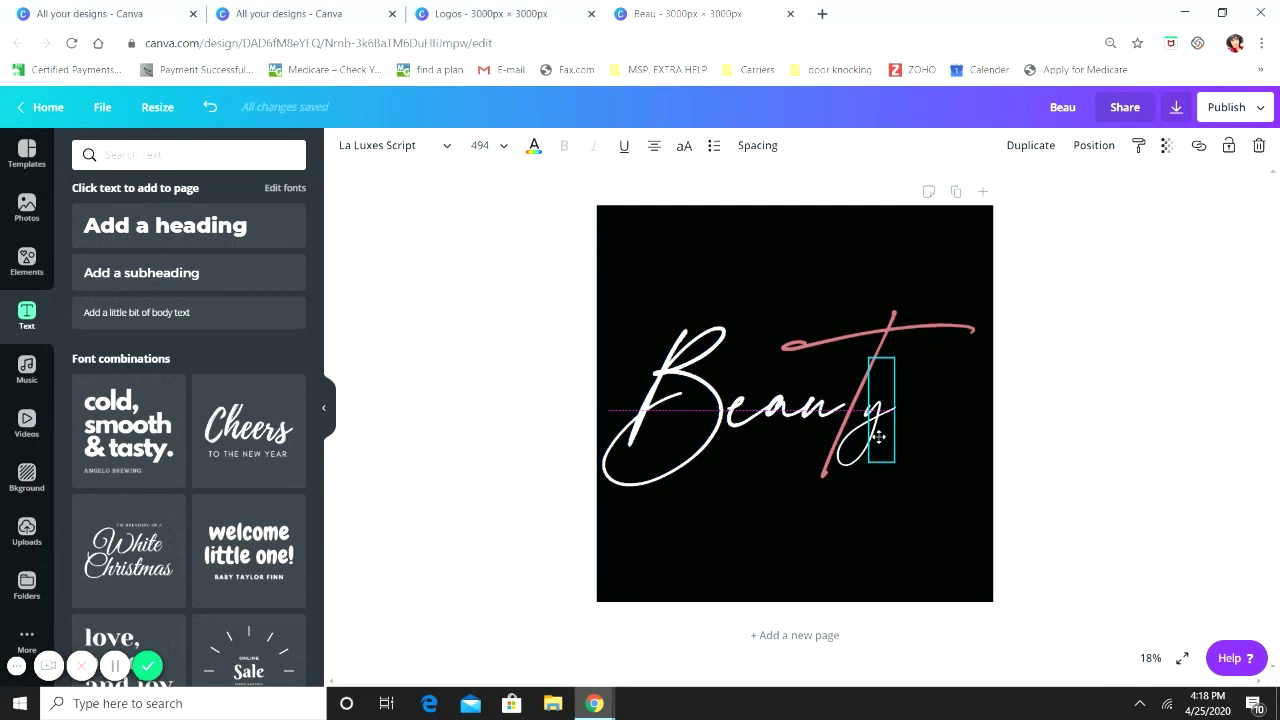
left_click(950, 562)
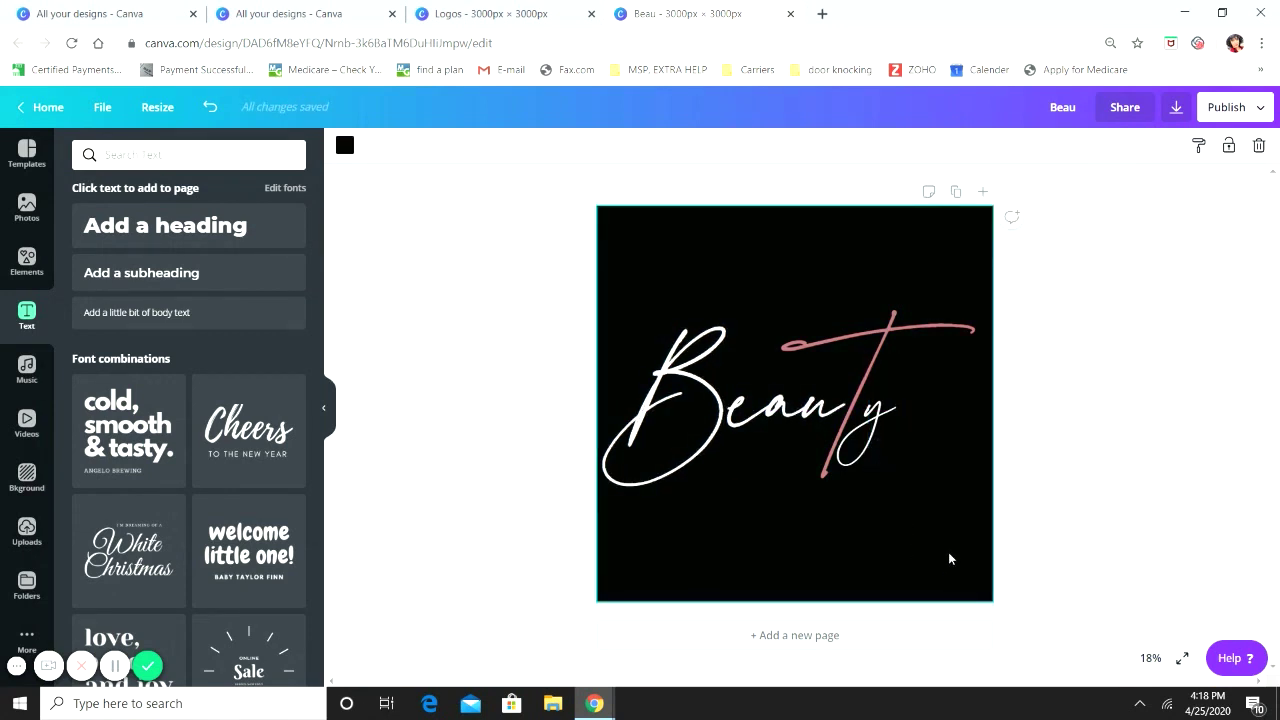
Compare the lettering with the original in the Logos design, then group "Beau", "T" and "y" in the Beau design
left_click(541, 26)
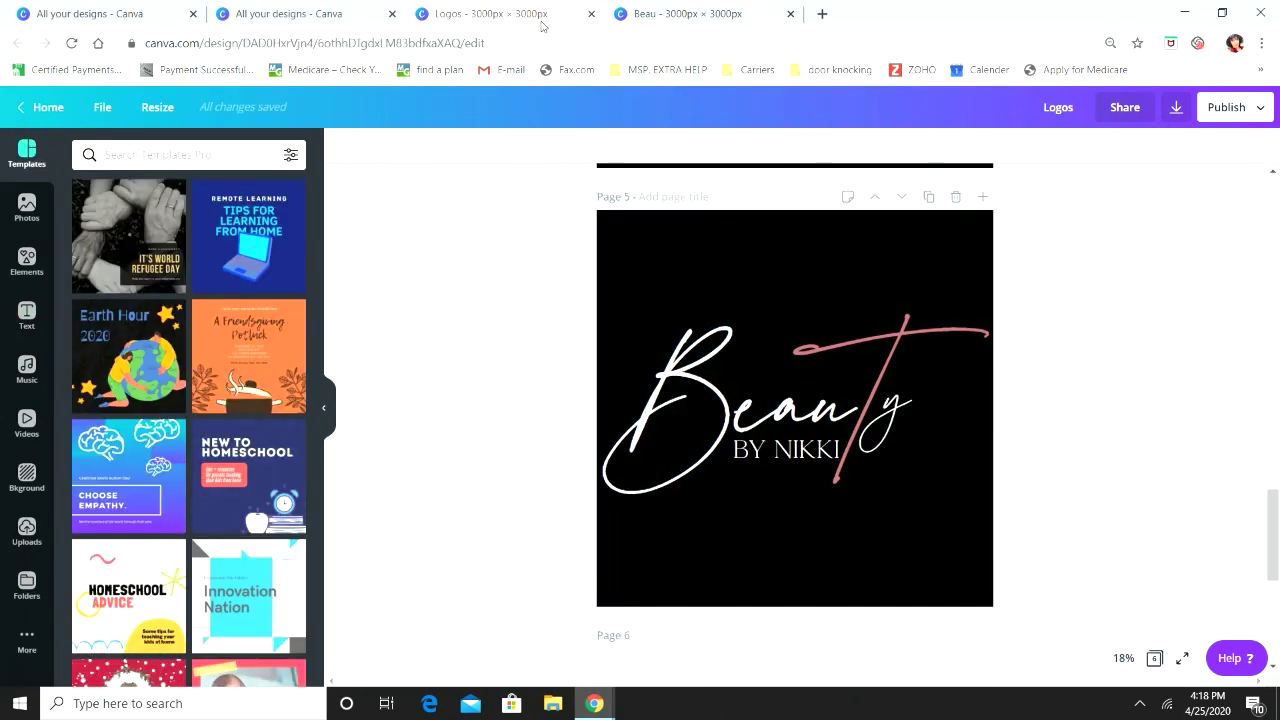
left_click(605, 13)
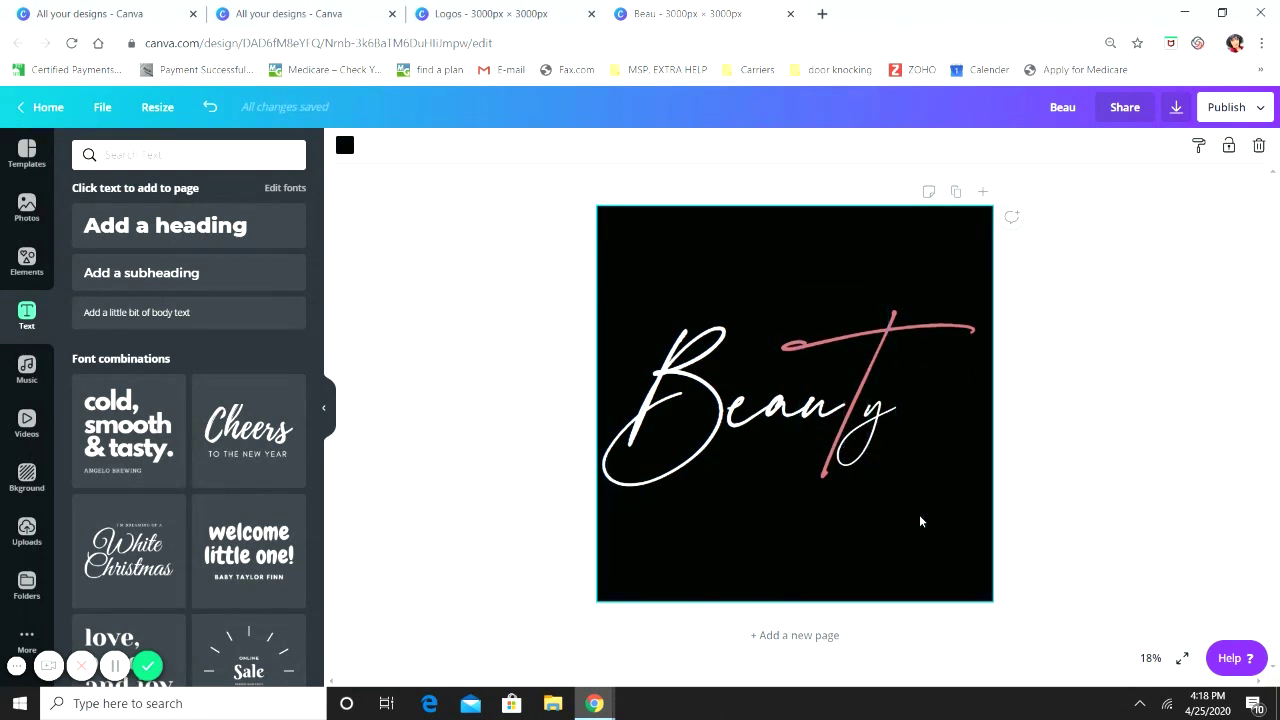
left_click_drag(957, 527, 661, 287)
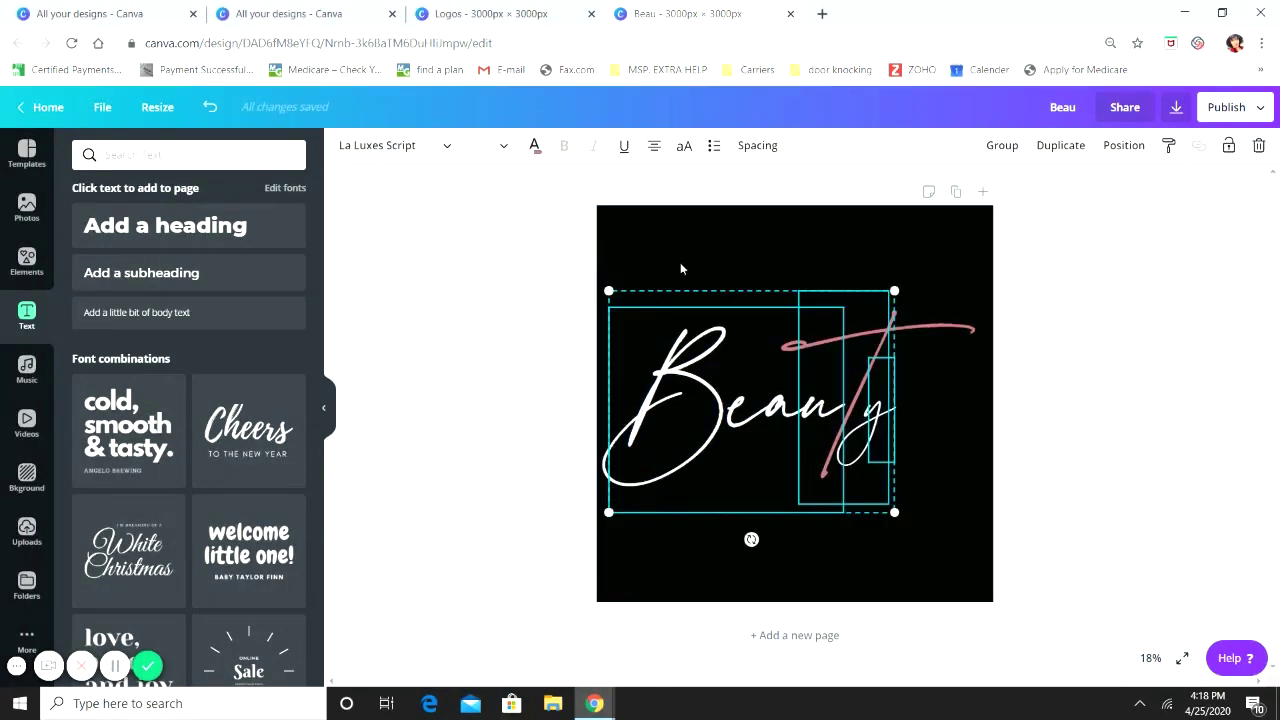
left_click(1005, 146)
Enlarge the grouped lettering until it nearly spans the canvas width, with the "y" at about size 518, and center it vertically
left_click_drag(814, 442, 848, 449)
left_click_drag(937, 289, 960, 269)
mouse_move(832, 430)
left_mouse_down()
mouse_move(857, 403)
mouse_move(840, 409)
left_mouse_up()
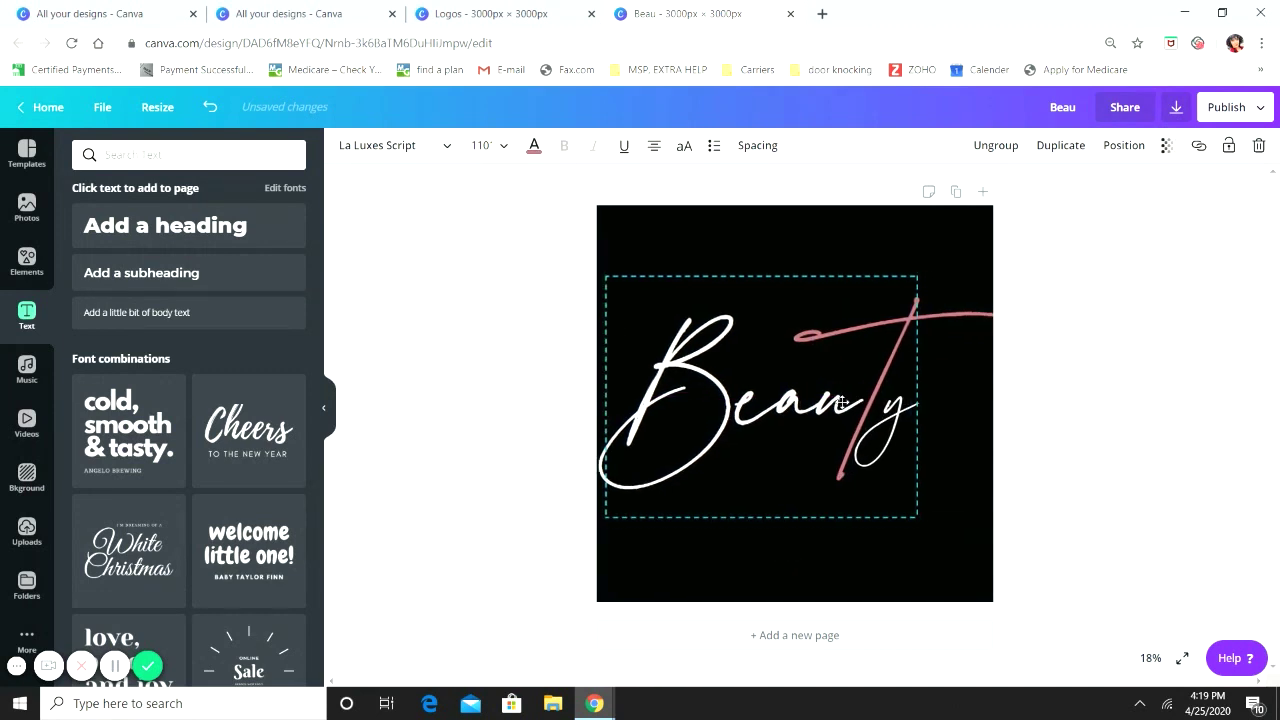
left_click_drag(907, 281, 903, 286)
mouse_move(875, 412)
left_mouse_down()
mouse_move(901, 423)
mouse_move(883, 413)
left_mouse_up()
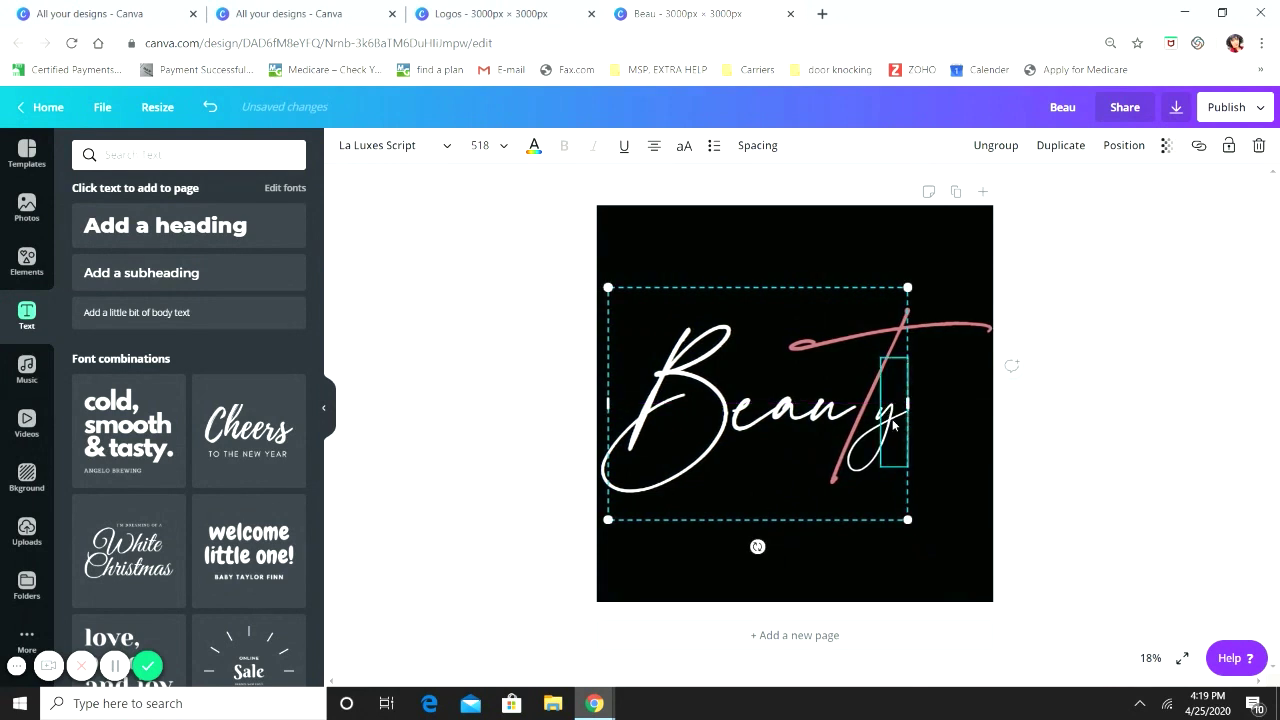
left_click(1080, 440)
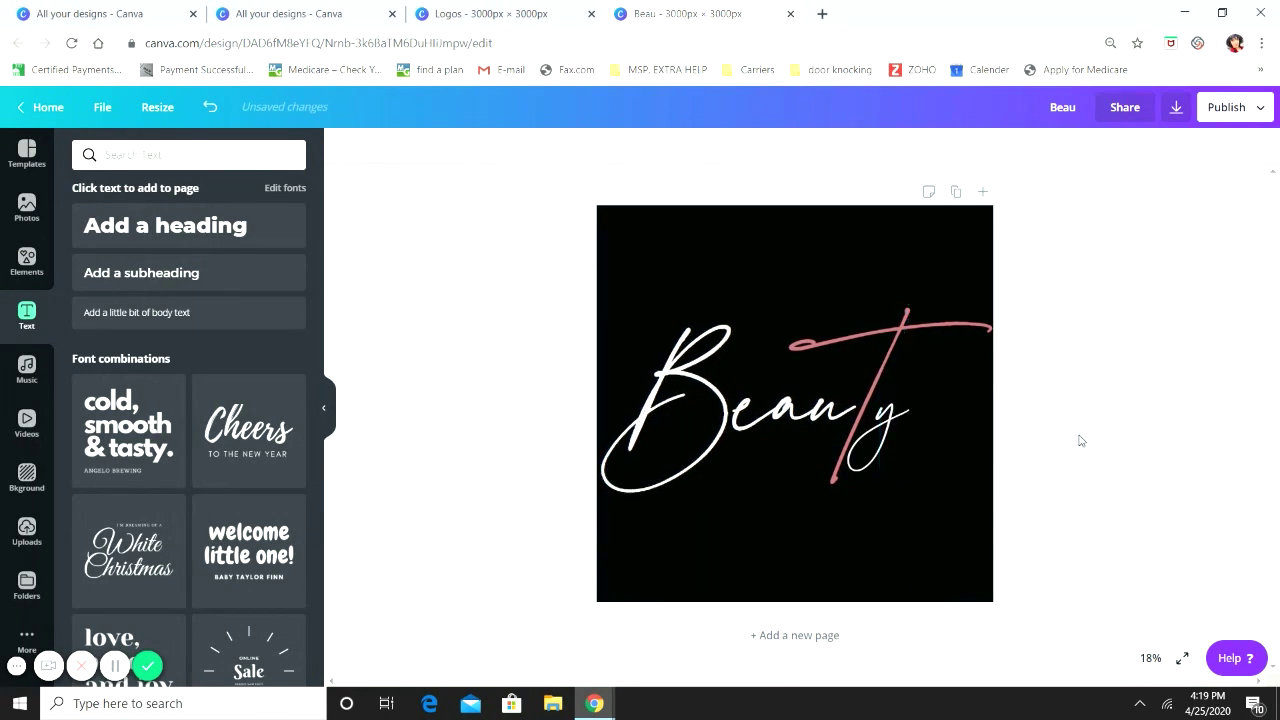
Ungroup the lettering, shrink the pink "T" to size 884, and reposition it between the "u" and the "y"
left_click(890, 342)
left_click(1000, 145)
left_click(1249, 356)
left_click(874, 338)
left_click_drag(905, 288, 885, 325)
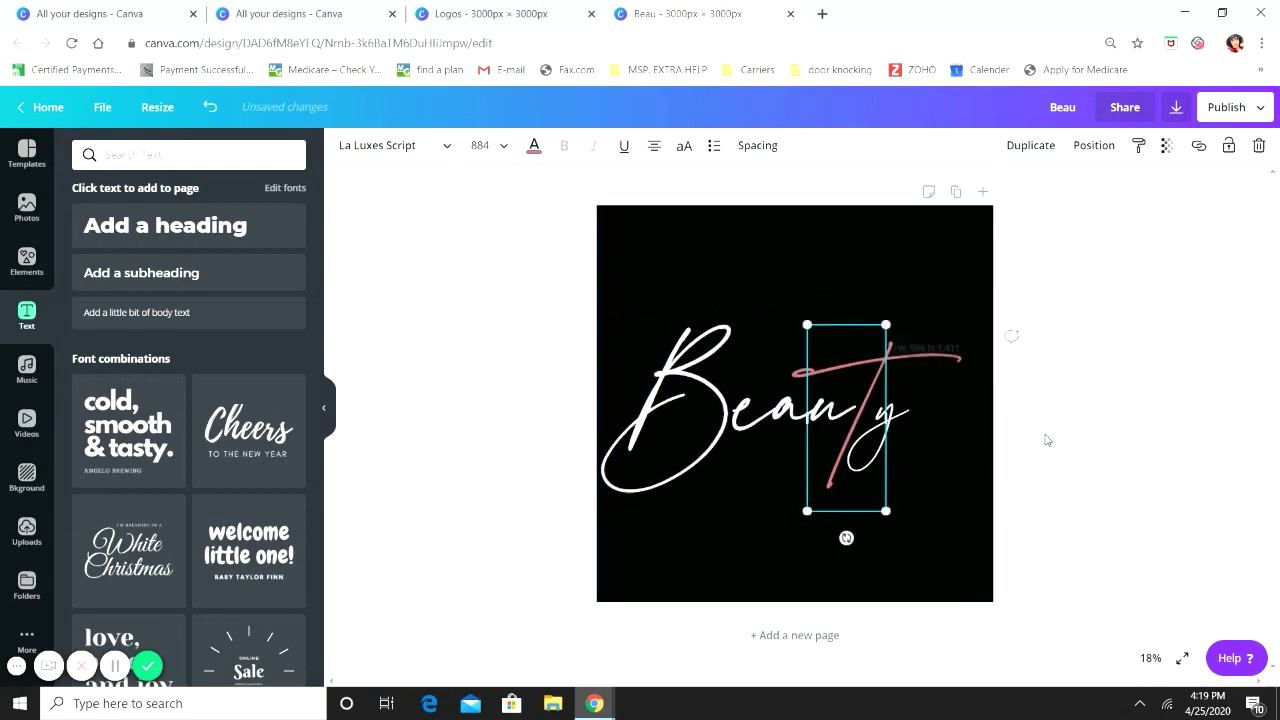
left_click_drag(863, 368, 871, 353)
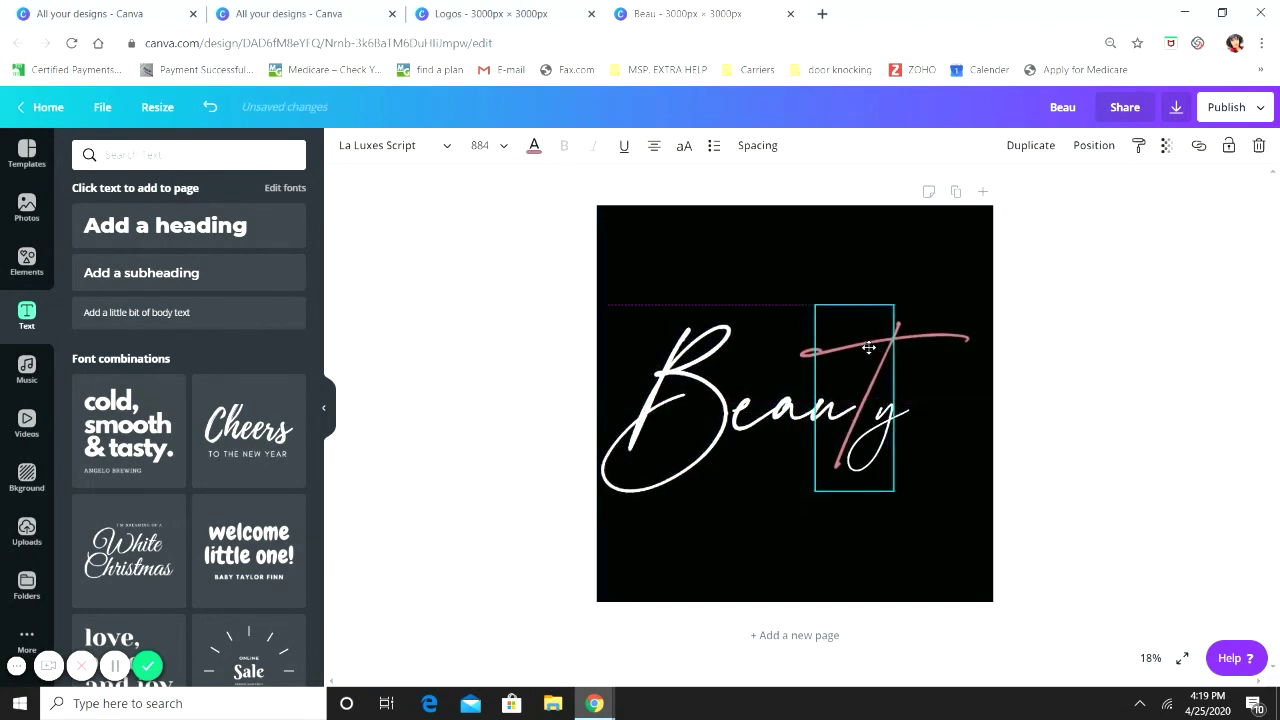
left_click_drag(869, 347, 869, 348)
left_click(1050, 417)
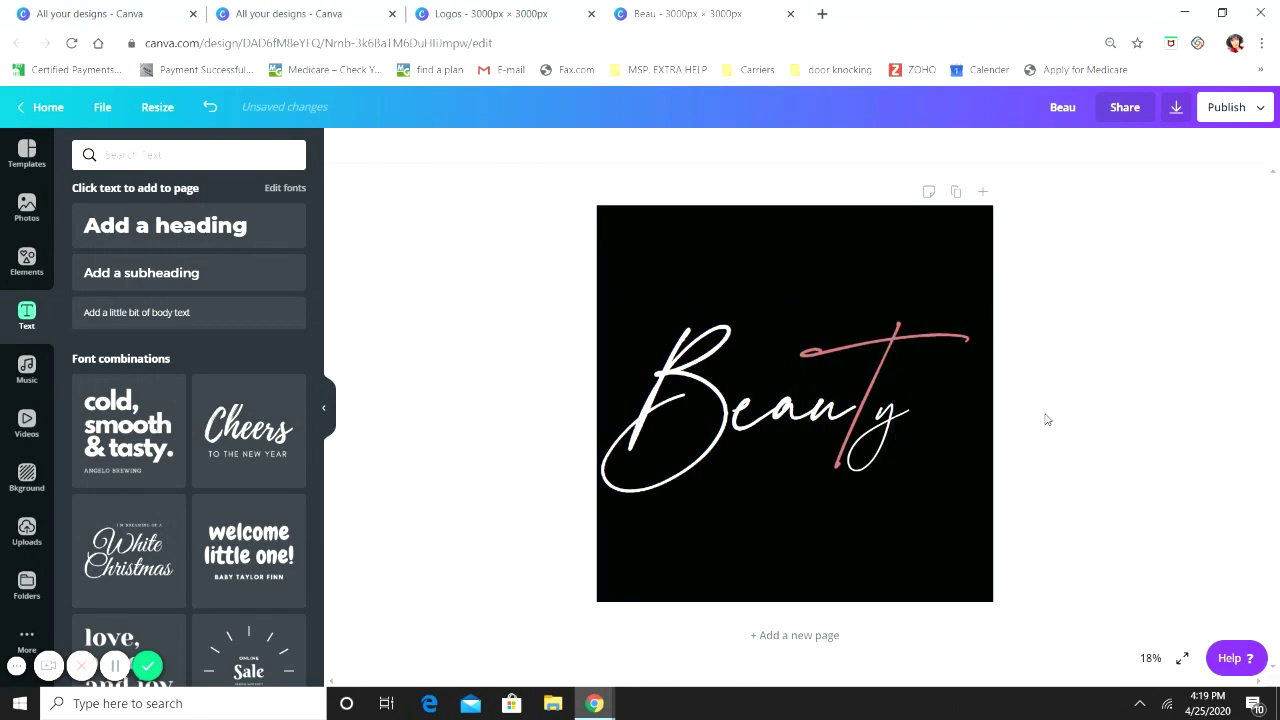
Group "Beau", "T" and "y" again, then enlarge the group until the T's crossbar nearly reaches the canvas edge, and center it vertically
left_click_drag(961, 515, 650, 300)
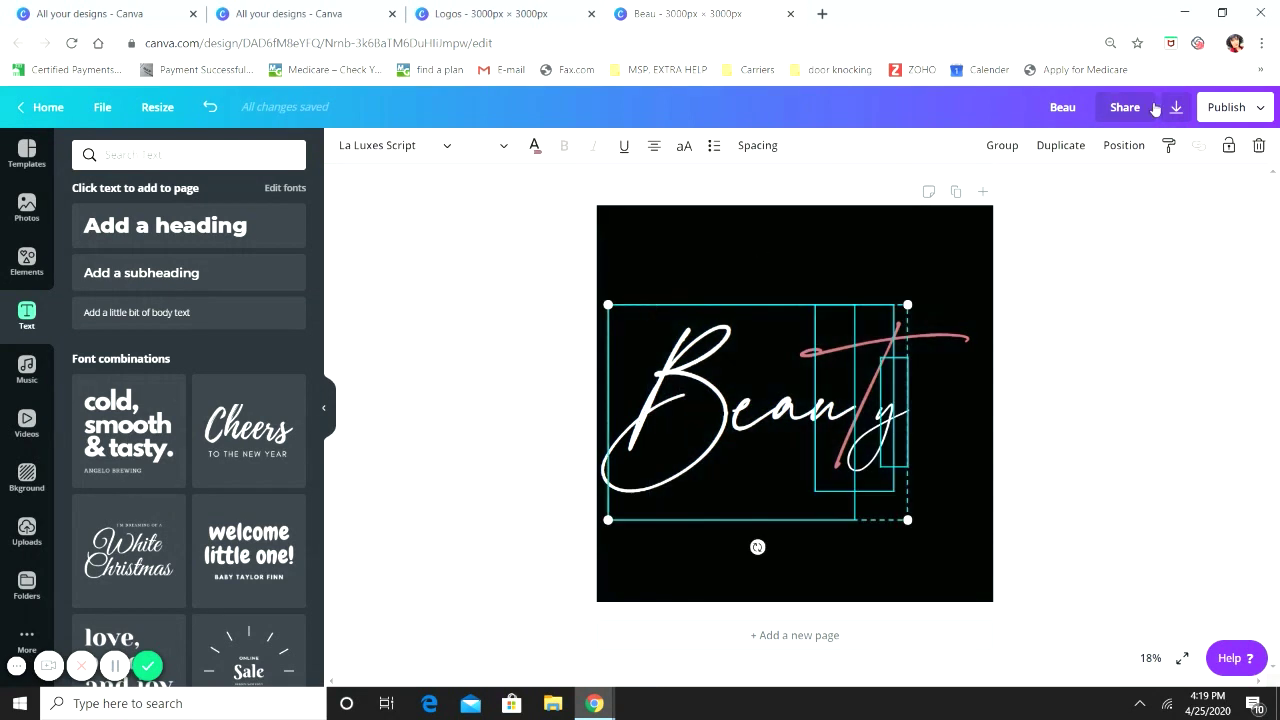
left_click(1000, 146)
left_click_drag(909, 302, 935, 285)
left_click(1183, 420)
mouse_move(920, 402)
left_mouse_down()
mouse_move(915, 392)
mouse_move(915, 411)
mouse_move(946, 414)
mouse_move(925, 401)
left_mouse_up()
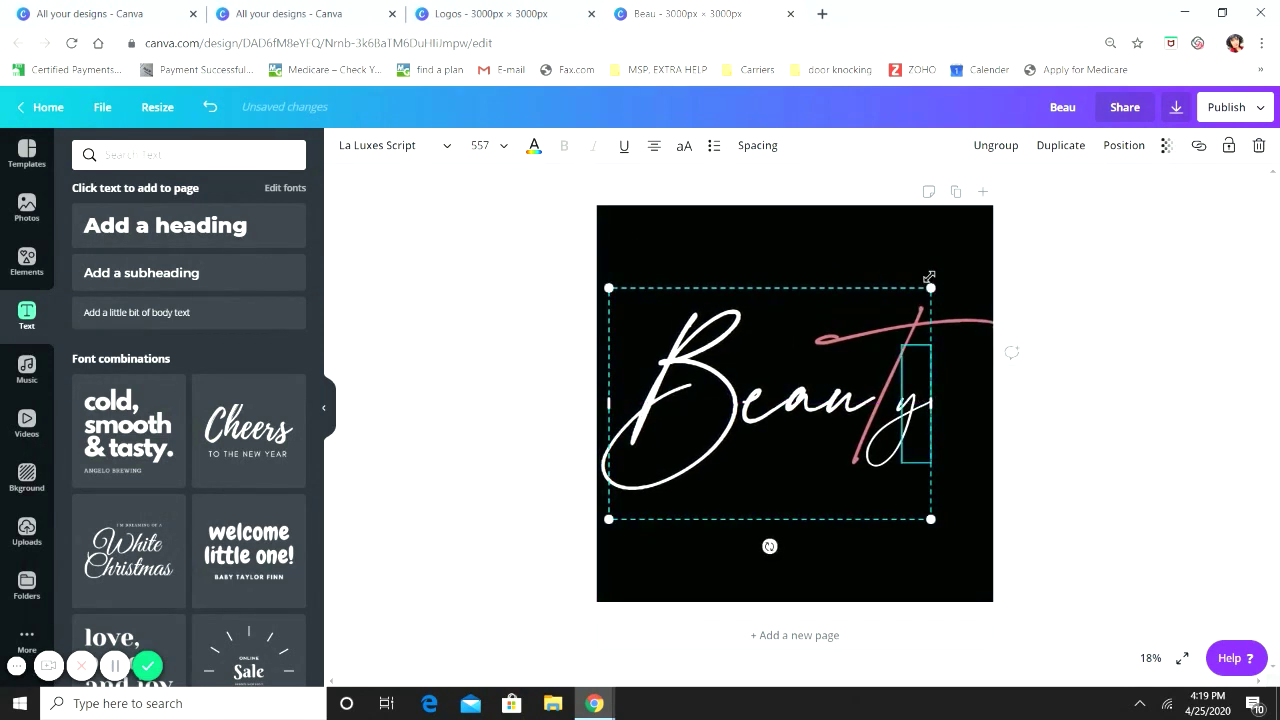
left_click_drag(930, 288, 922, 292)
left_click(1114, 434)
left_click(918, 421)
left_click_drag(918, 421, 869, 409)
left_click(1141, 414)
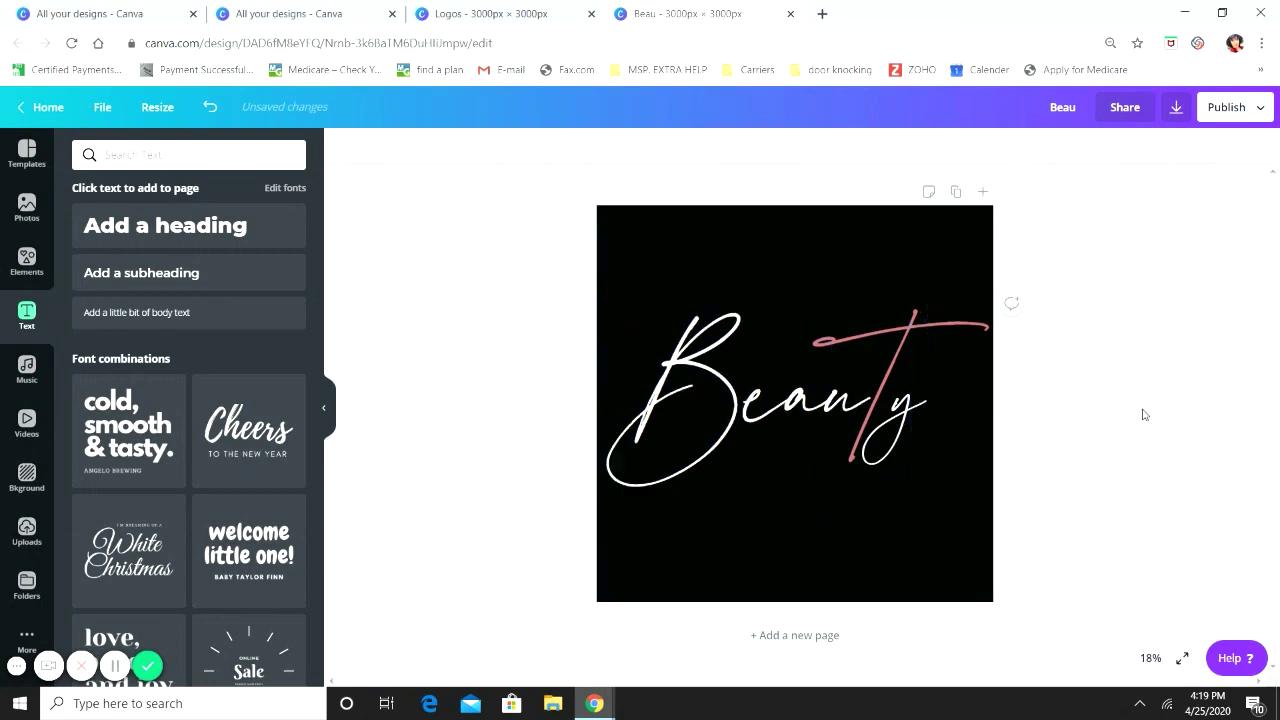
Check the lettering against the original on page 5 of the Logos design, then ungroup it in the Beau design
left_click(486, 12)
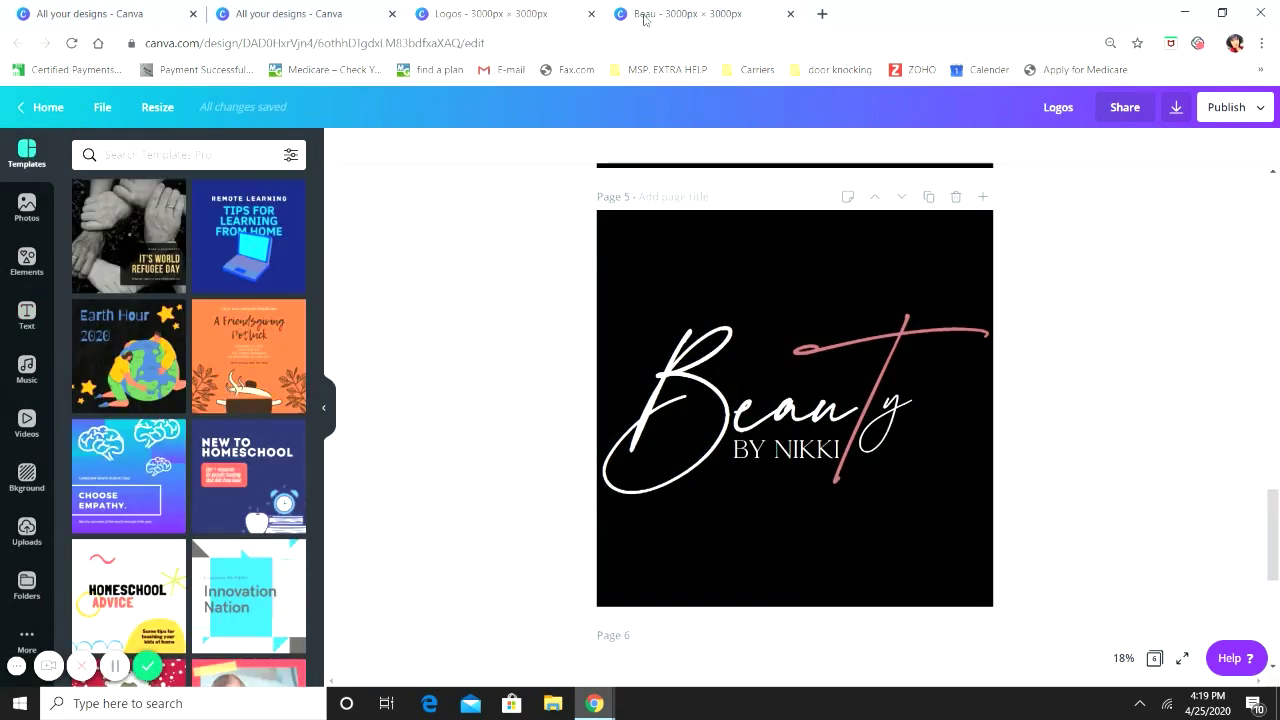
left_click(677, 14)
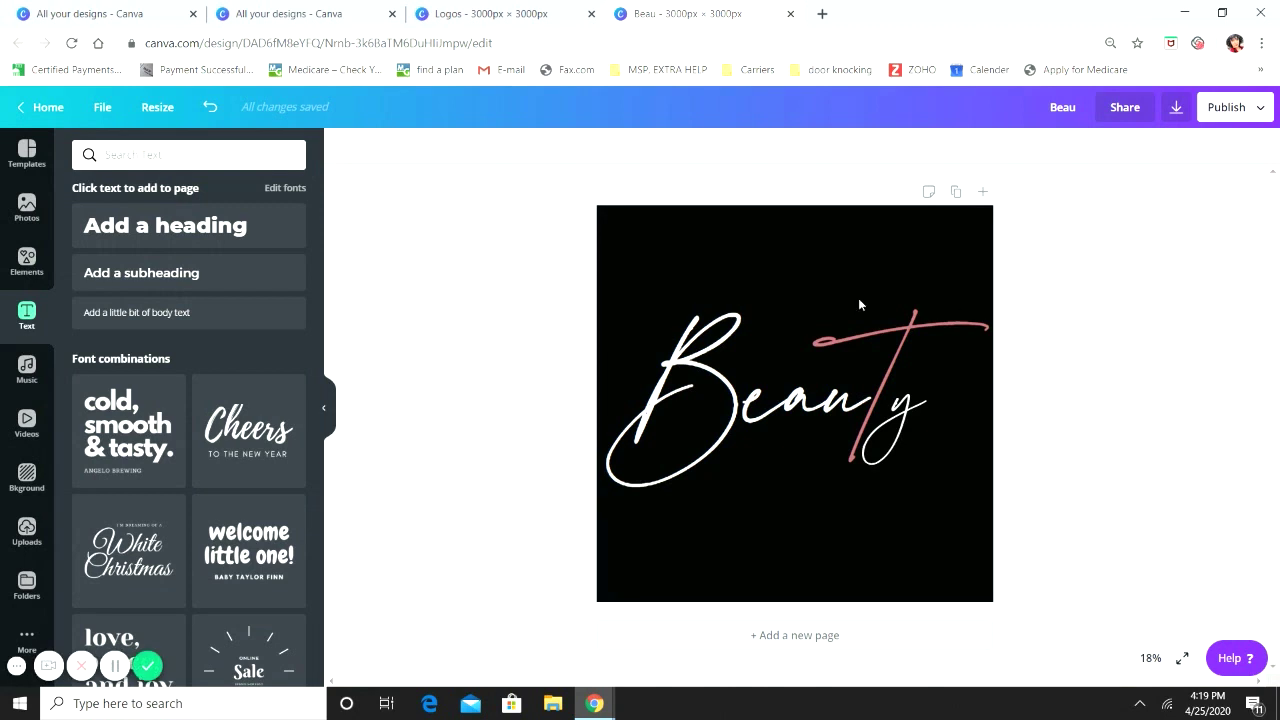
left_click(1249, 551)
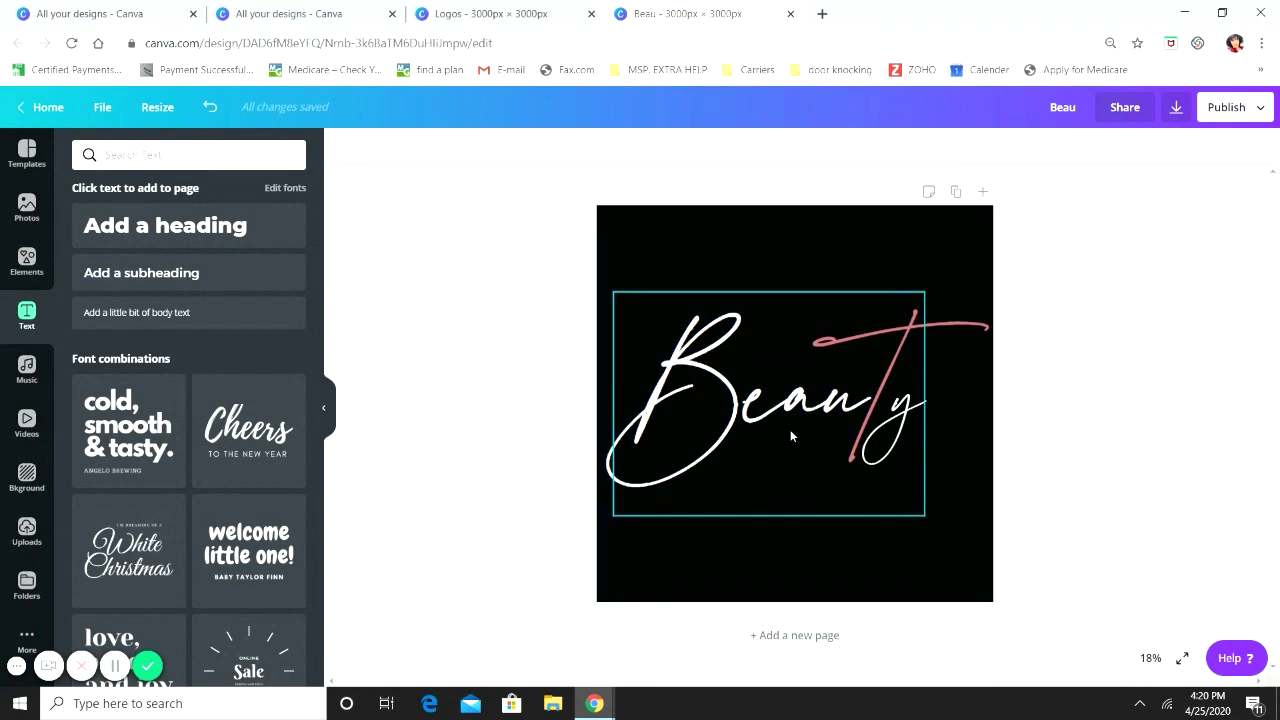
left_click(840, 387)
left_click(998, 146)
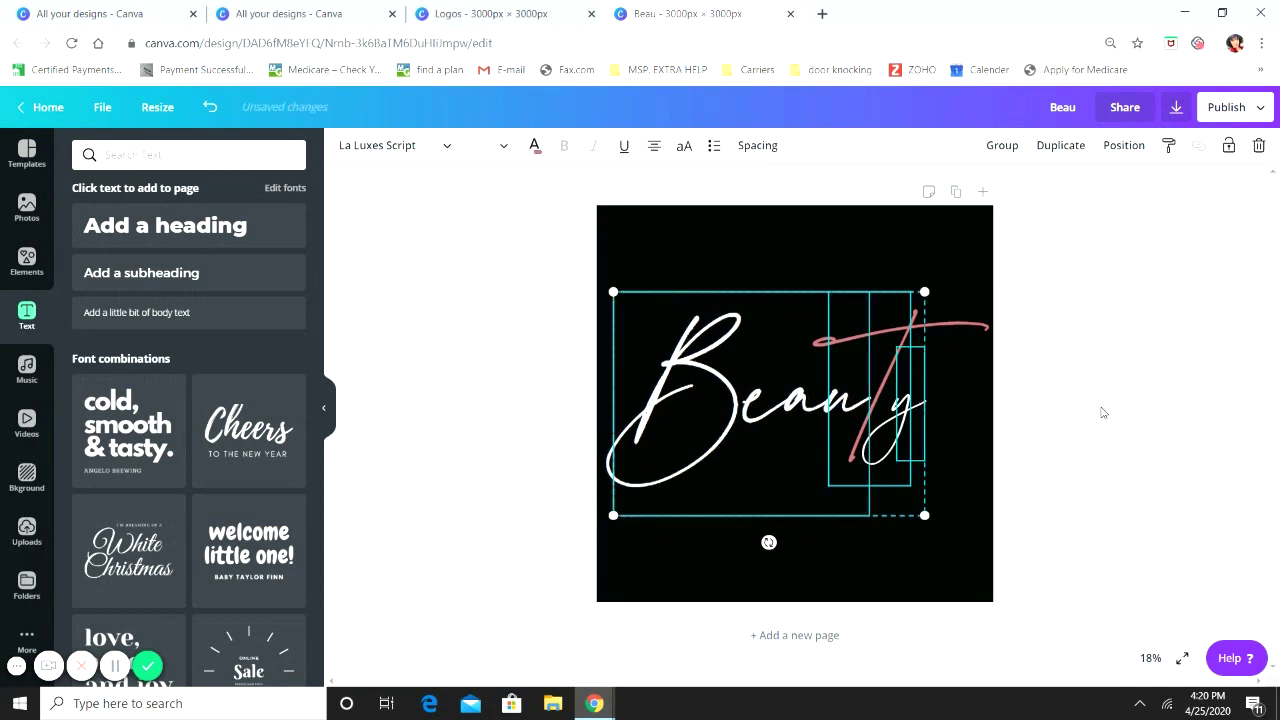
left_click(1102, 411)
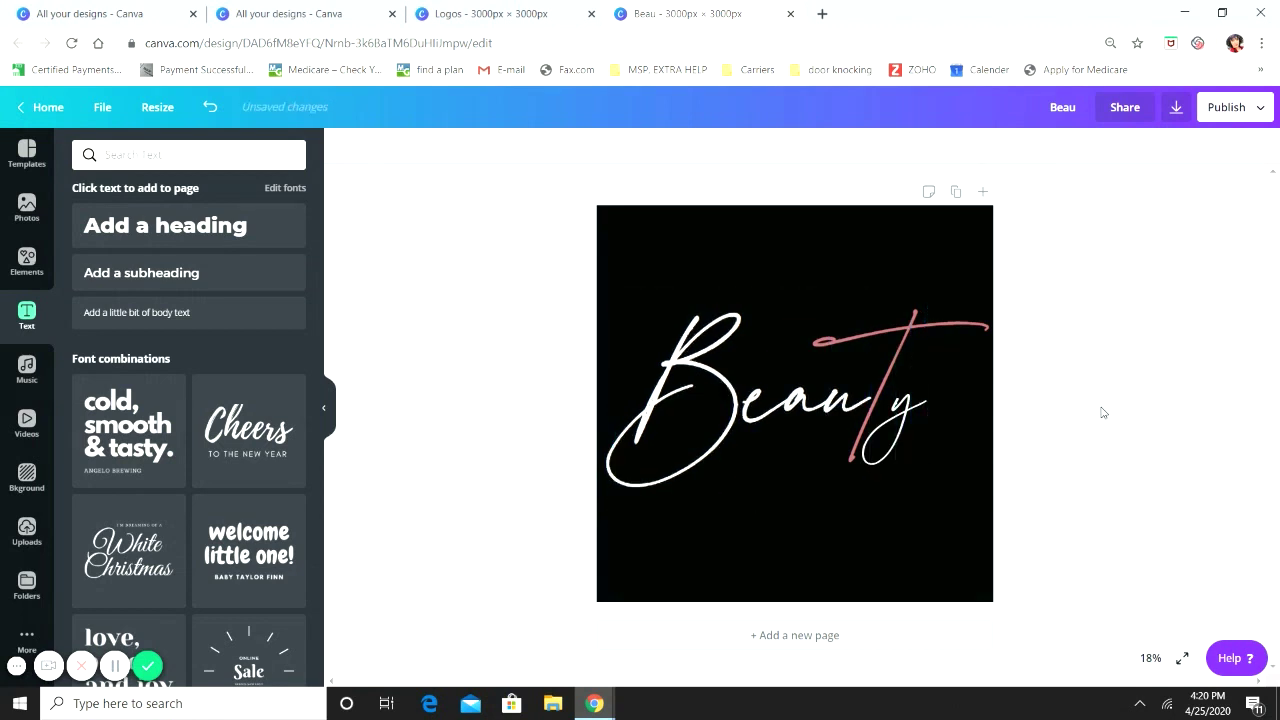
Add a heading at font size 144 and replace its text with "By Nikki"
left_click(243, 238)
left_click(493, 152)
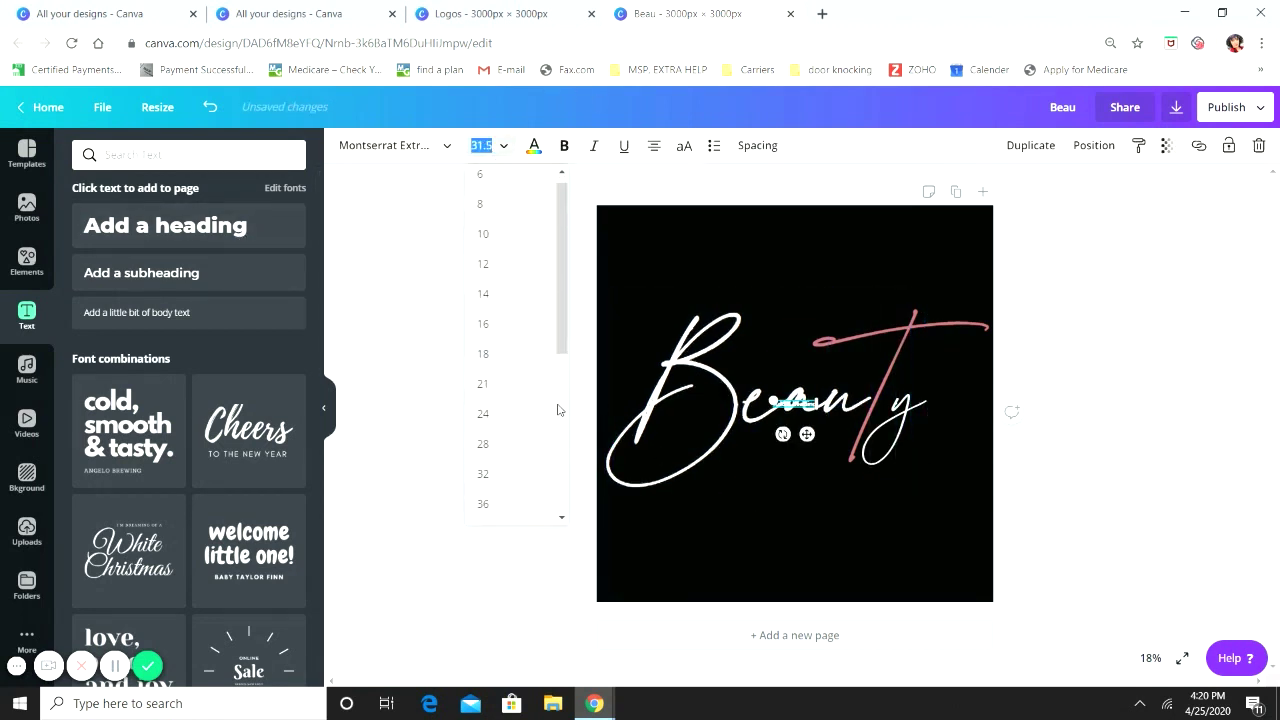
scroll(522, 430, "down", 3)
left_click(510, 503)
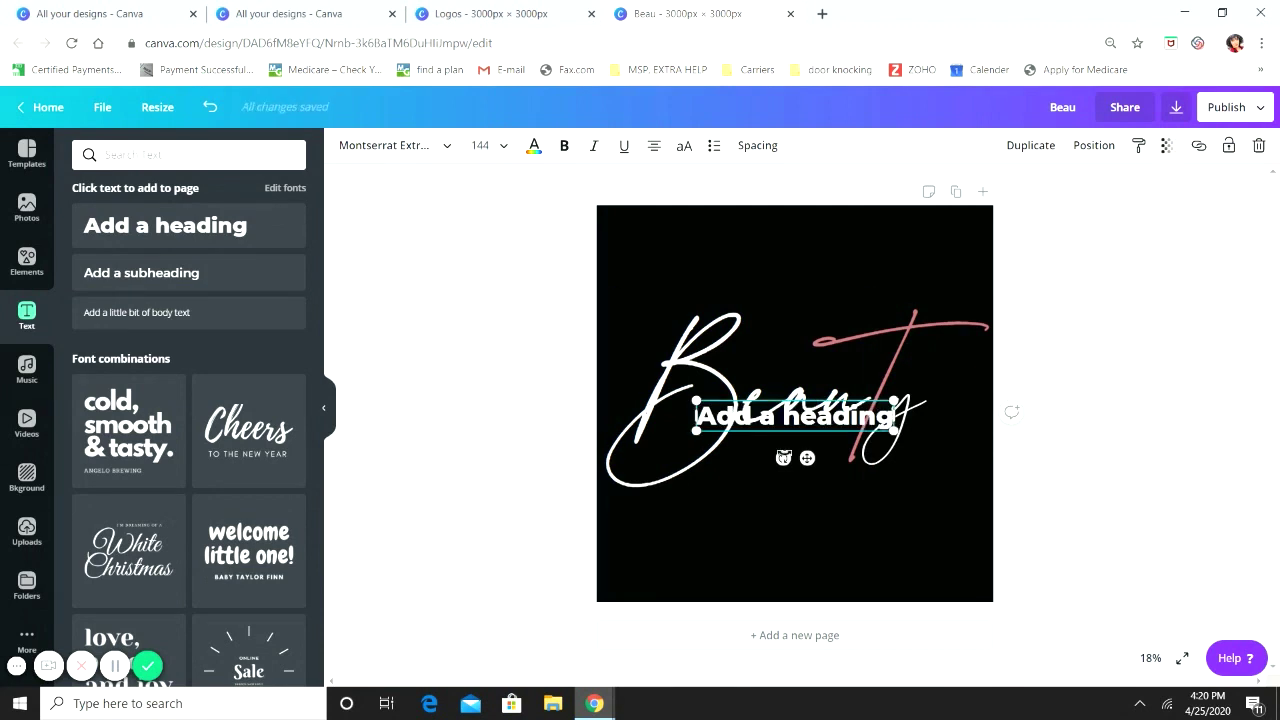
double_click(797, 420)
triple_click(797, 420)
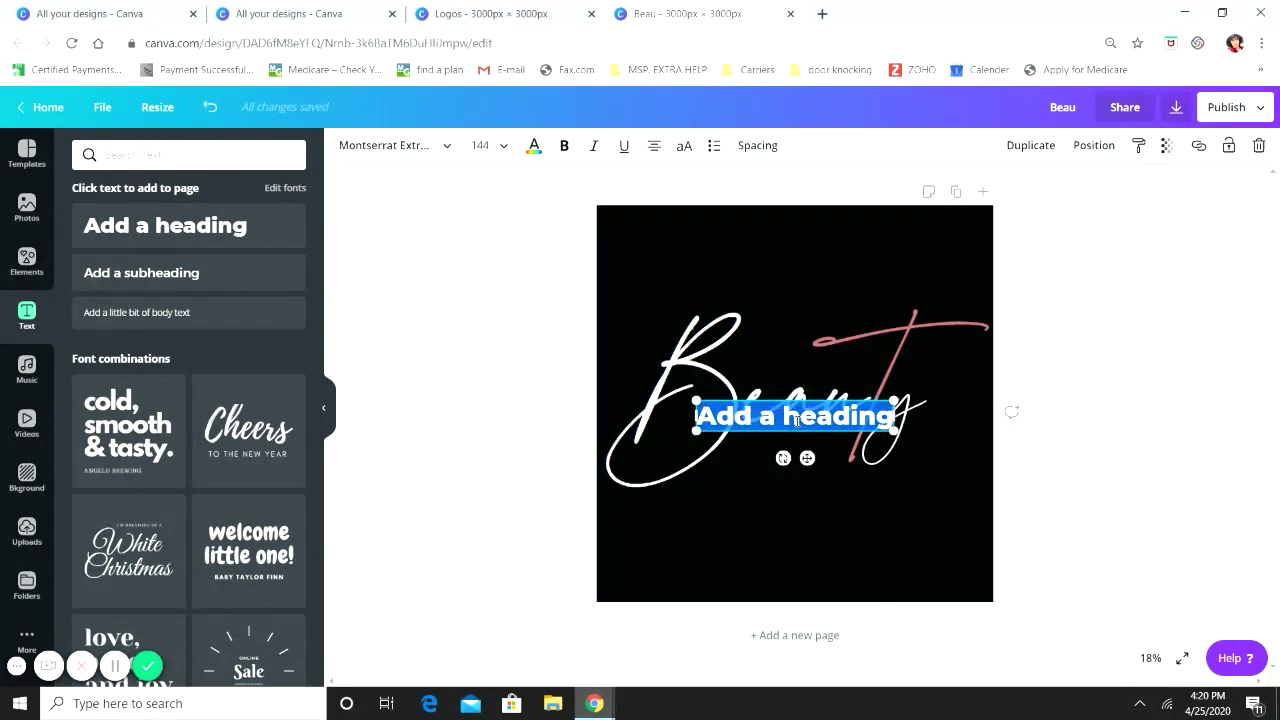
type("By N")
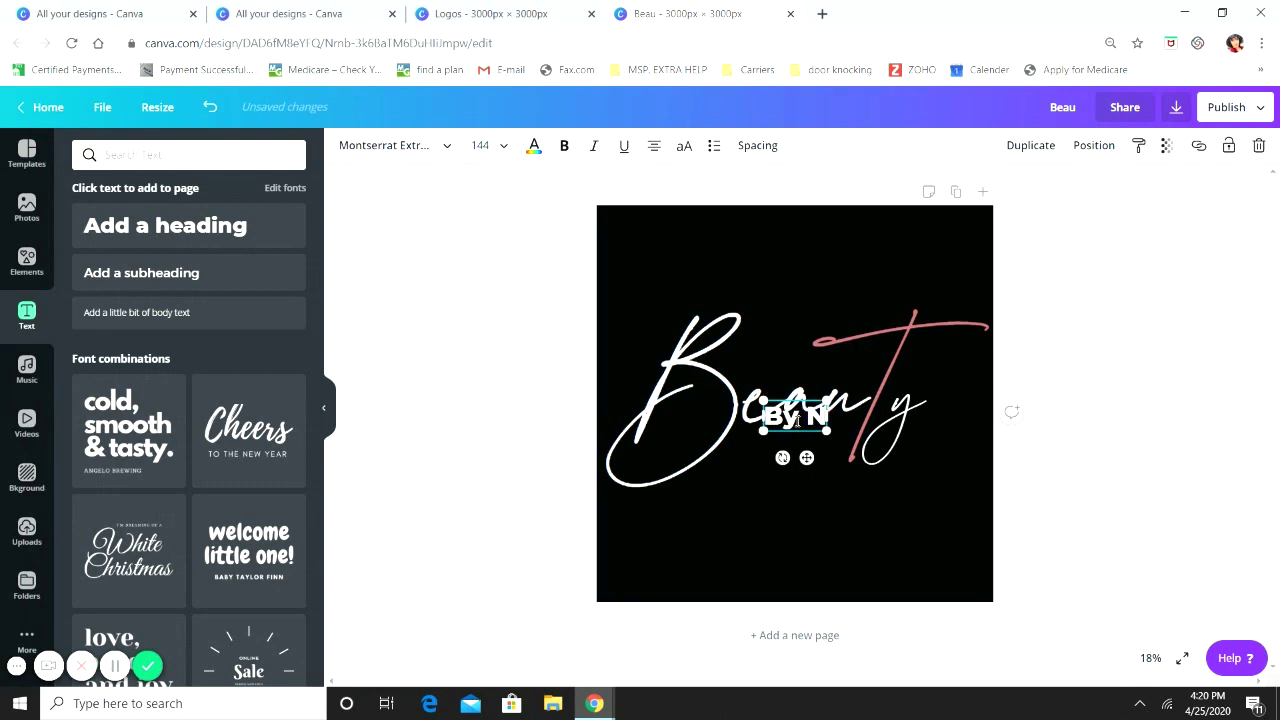
type("ikki")
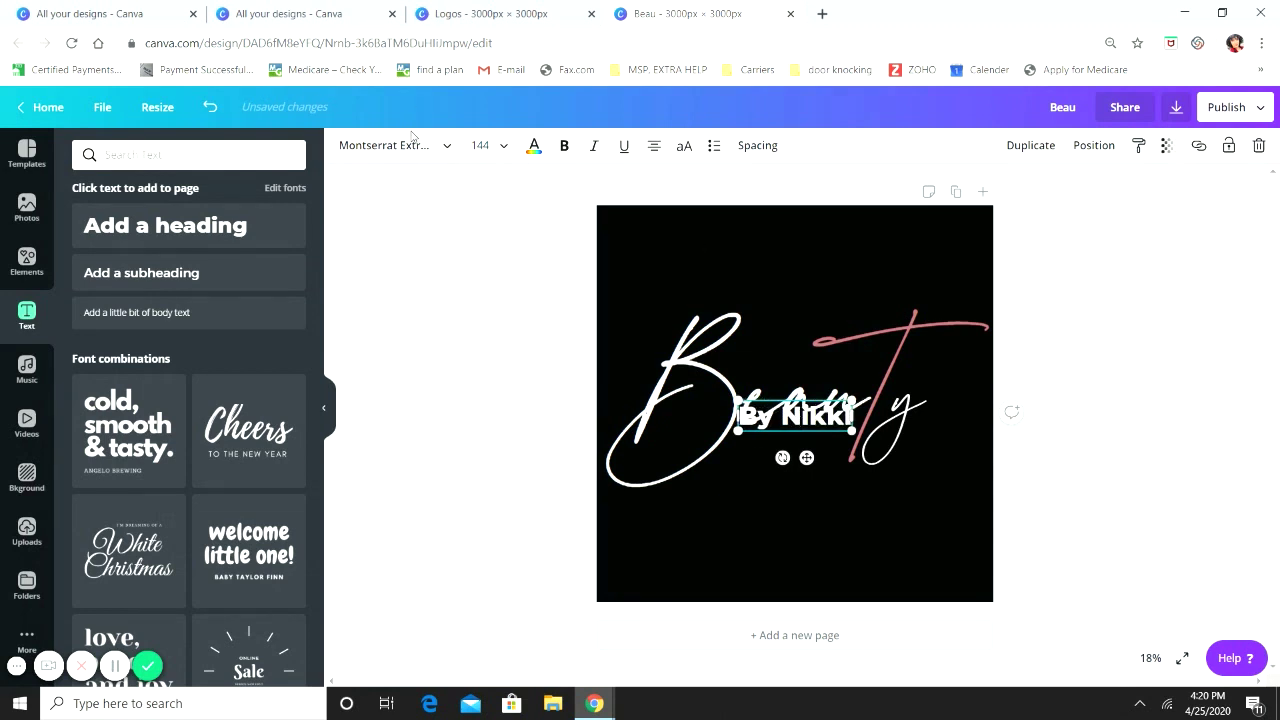
Set the "By Nikki" font to La Luxes Serif and fit it at size 137 beneath "eau", between the B and the T's stem
left_click(402, 150)
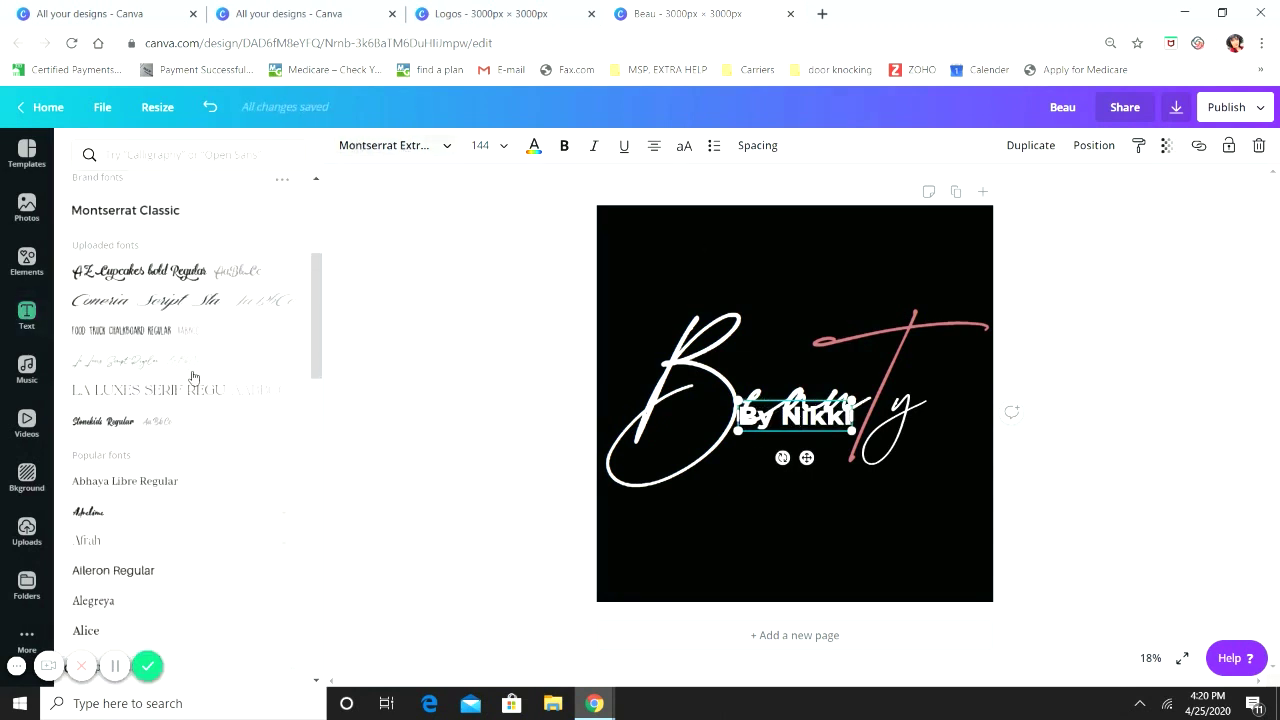
left_click(172, 396)
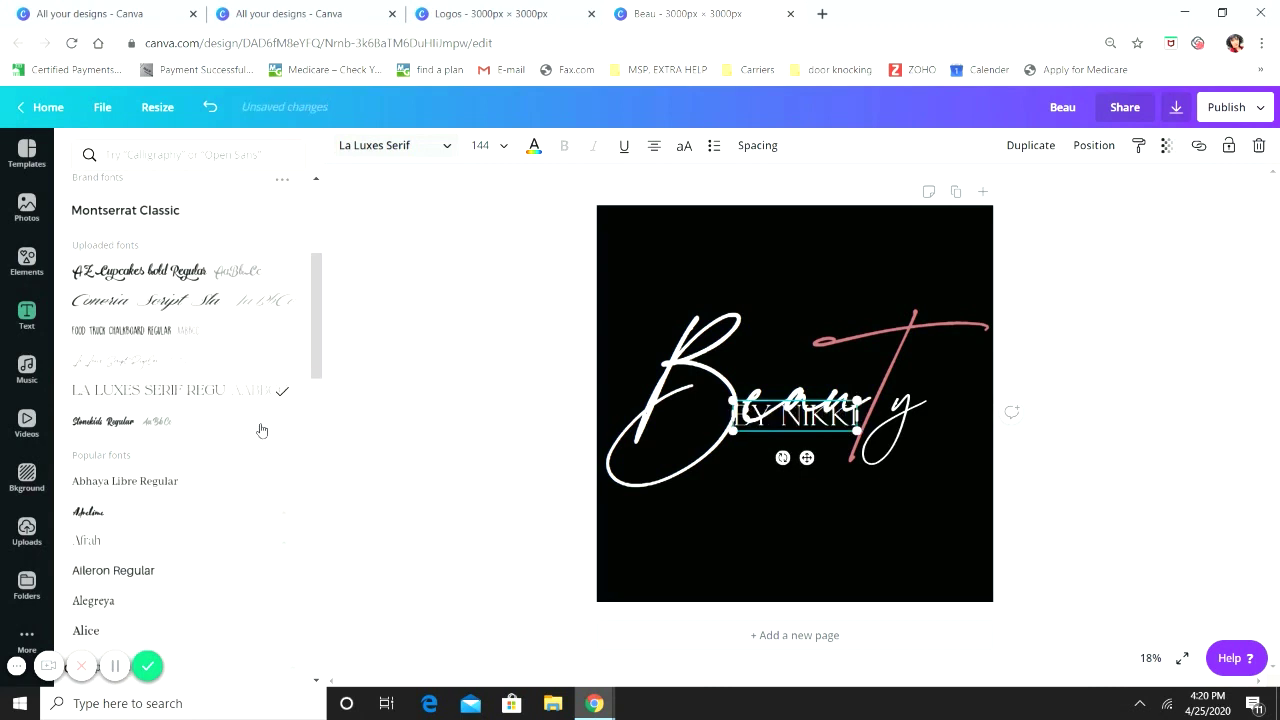
key("Escape")
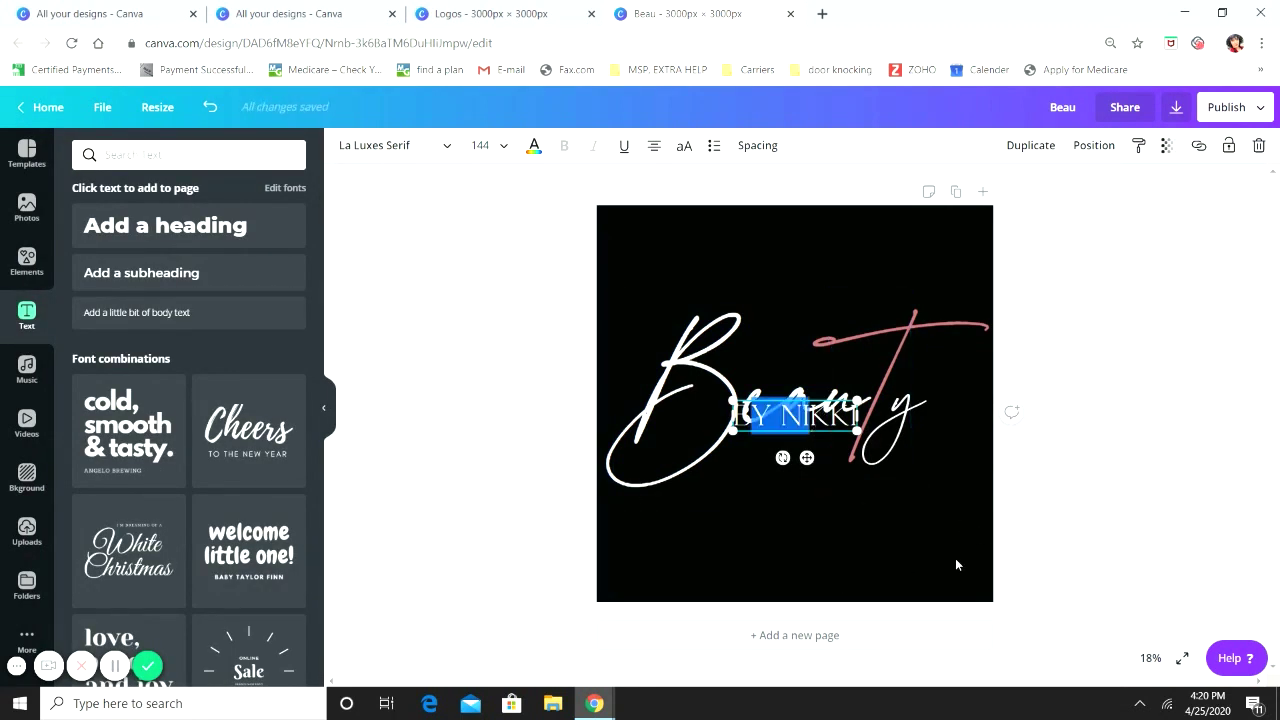
key("Escape")
left_click_drag(797, 418, 849, 452)
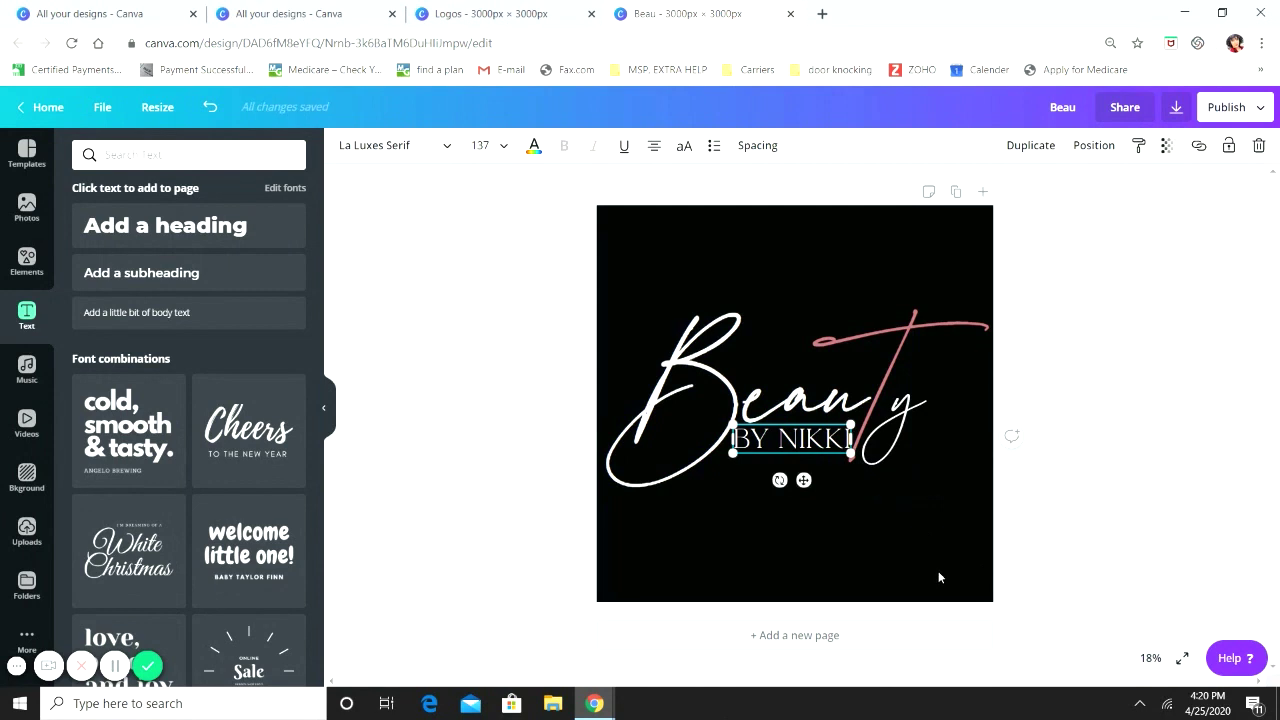
left_click(937, 575)
left_click(808, 447)
left_click(934, 536)
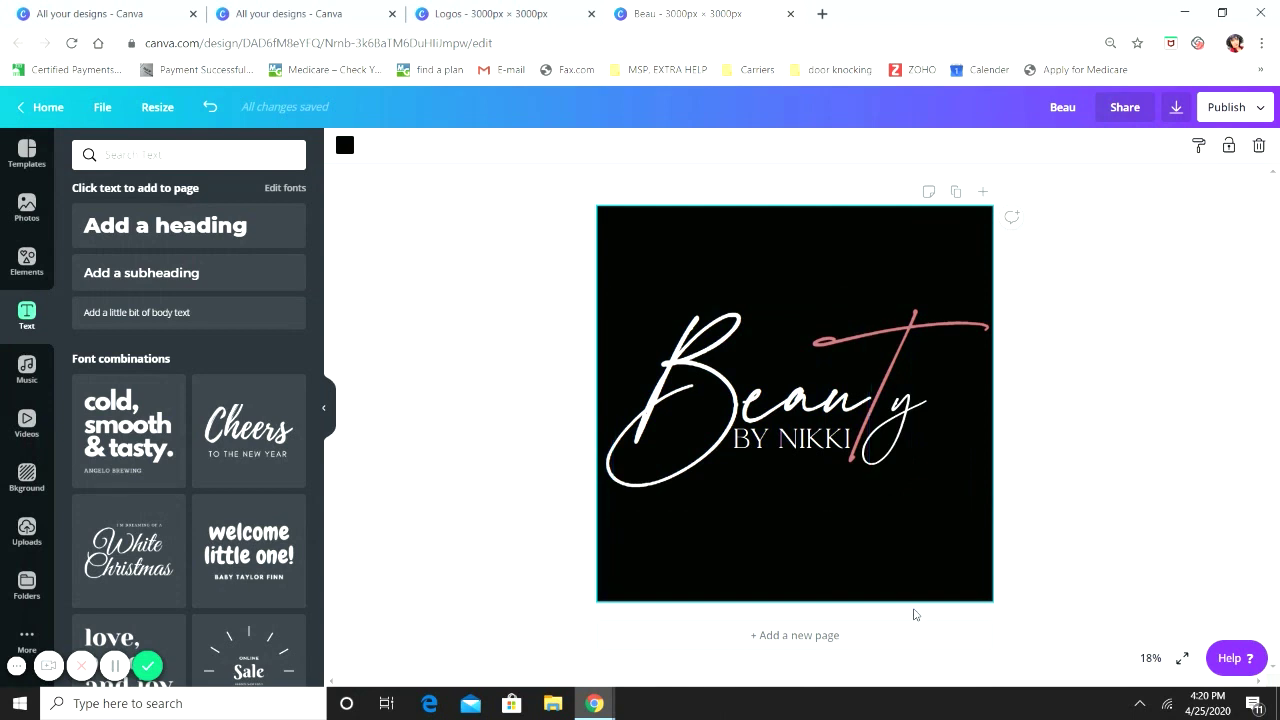
Group all the lettering, including "By Nikki", and center the group vertically on the canvas
left_click_drag(924, 516, 638, 265)
left_click(1012, 151)
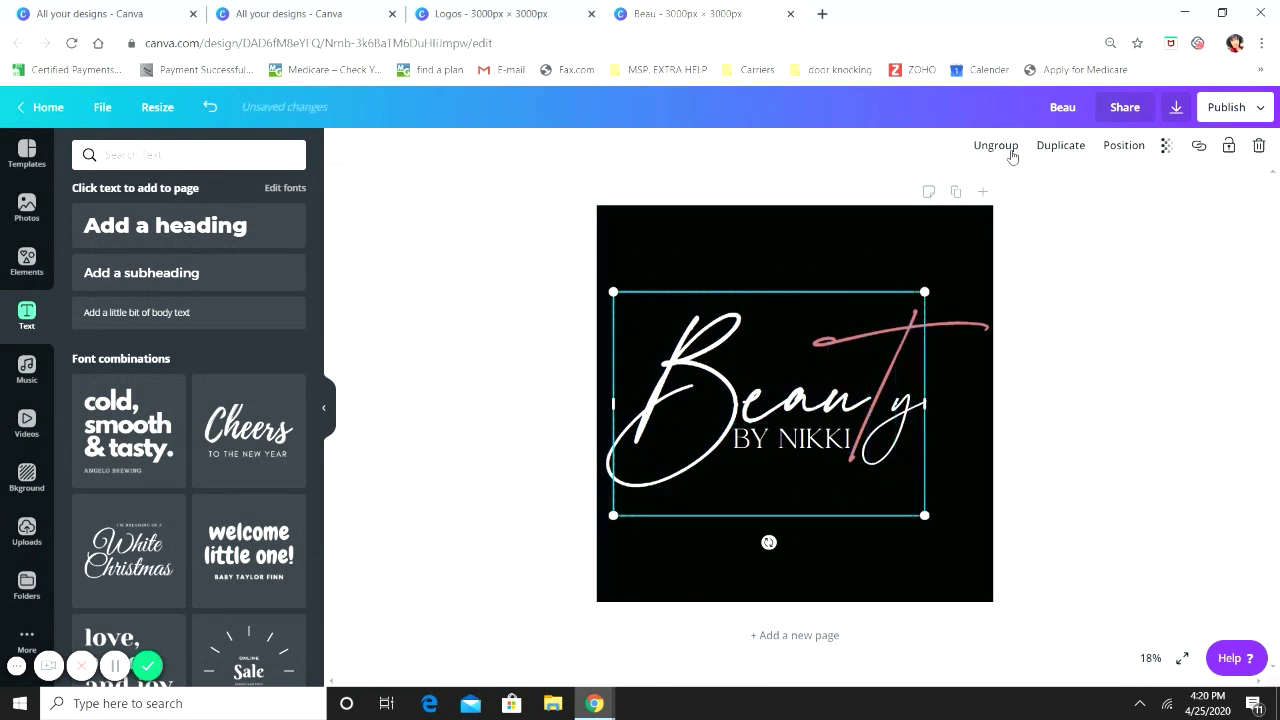
left_click(1017, 321)
mouse_move(882, 410)
left_mouse_down()
mouse_move(925, 378)
mouse_move(892, 395)
mouse_move(904, 371)
mouse_move(891, 375)
mouse_move(881, 403)
left_mouse_up()
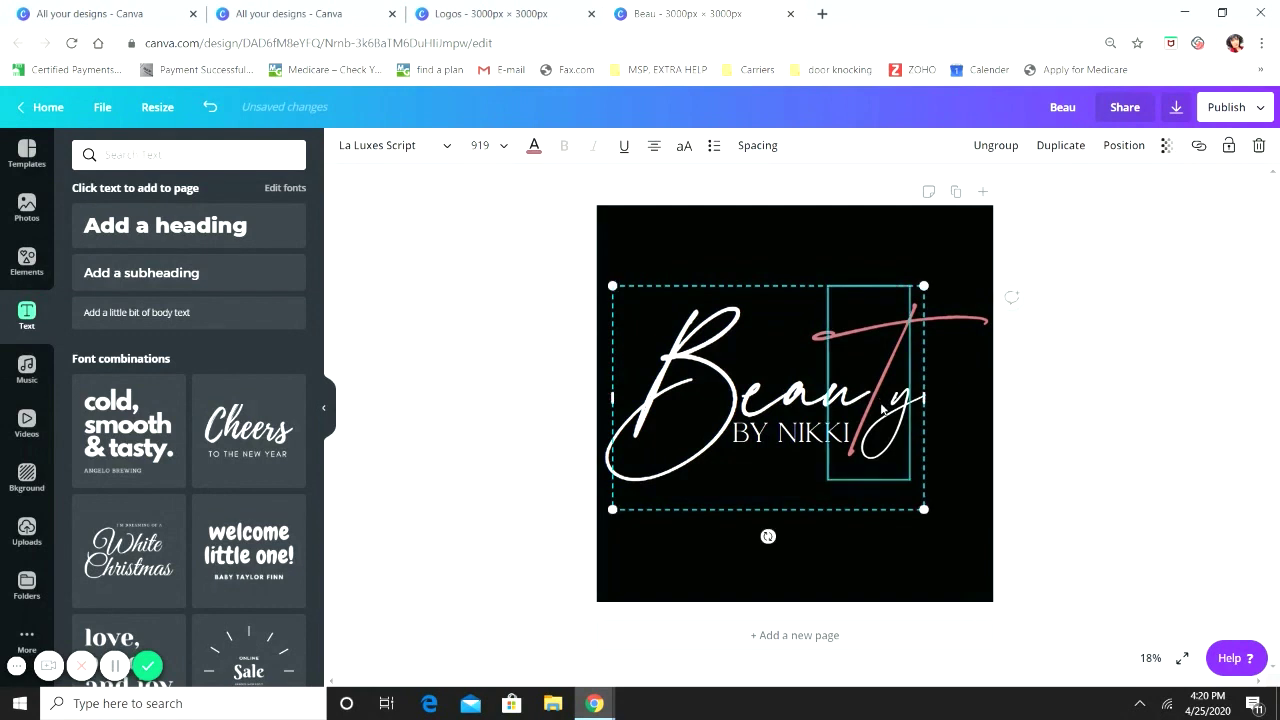
left_click(1078, 371)
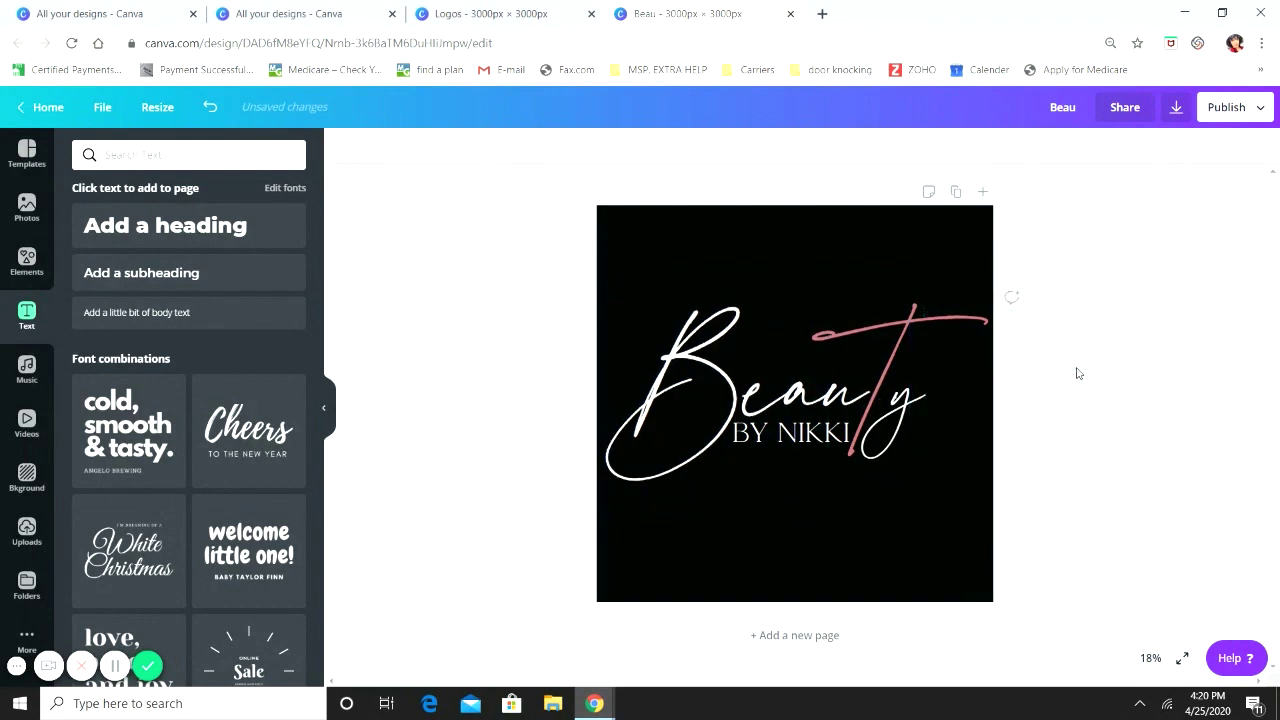
left_click(872, 414)
left_click(1066, 431)
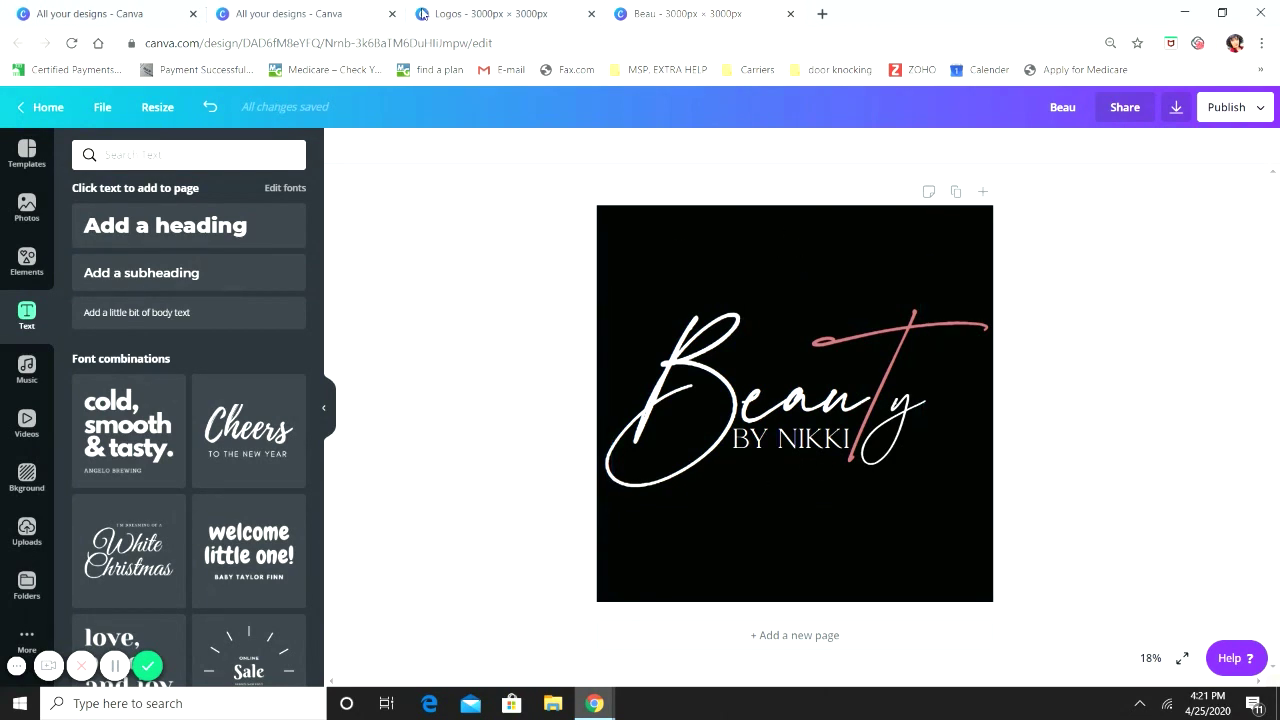
Examine the black and white logo versions on pages 5 and 6 of the Logos design, then return to the Beau design
left_click(458, 8)
scroll(1200, 405, "down", 5)
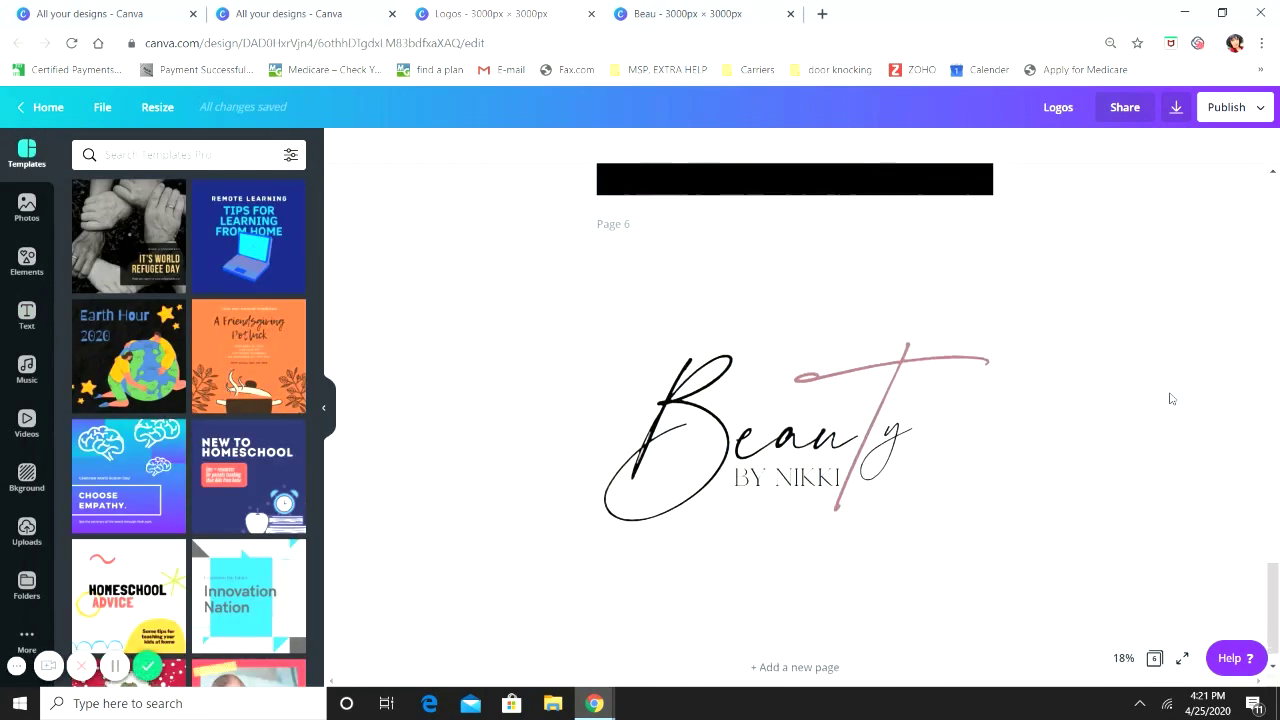
scroll(1170, 398, "up", 5)
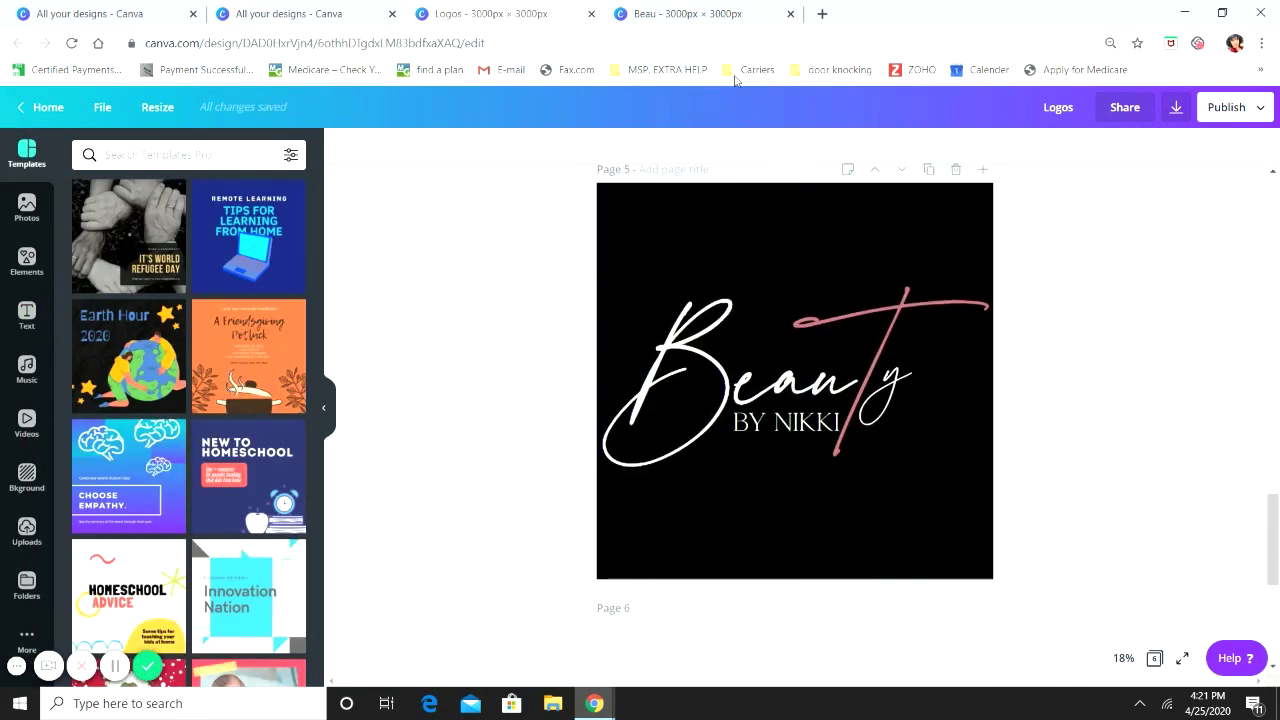
left_click(700, 14)
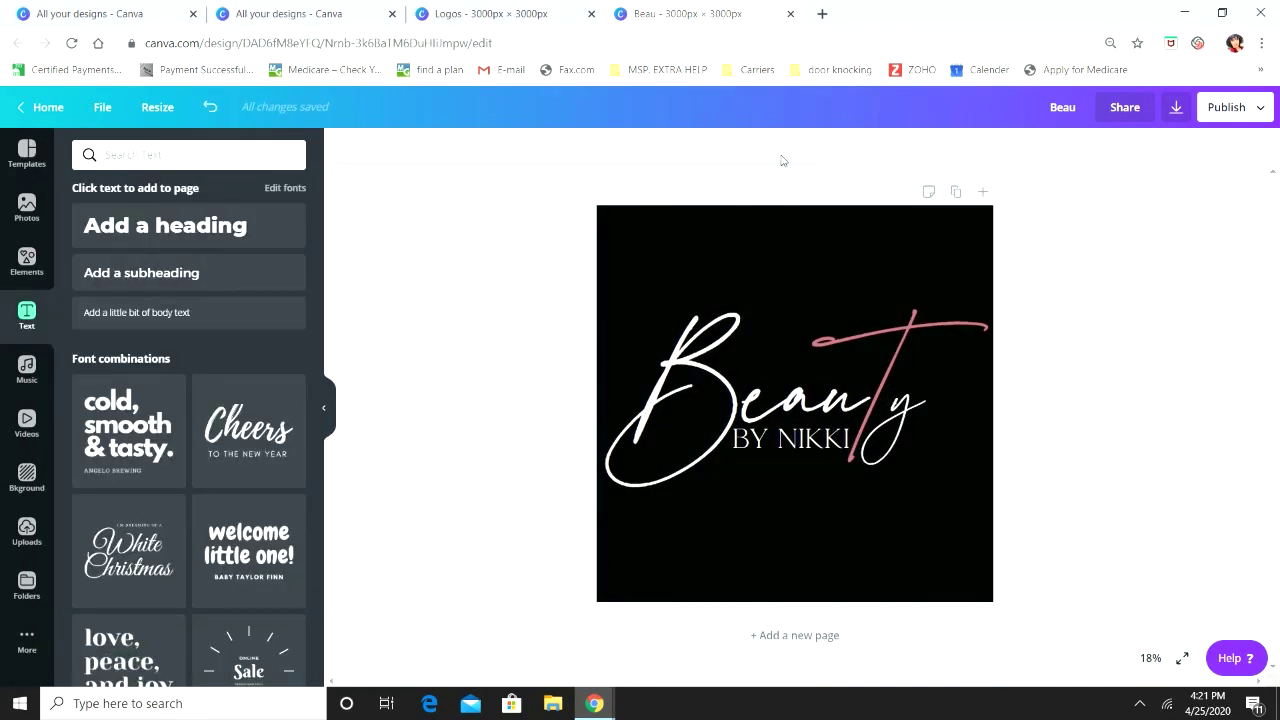
Duplicate the logo page and ungroup the lettering on page 2
left_click(957, 193)
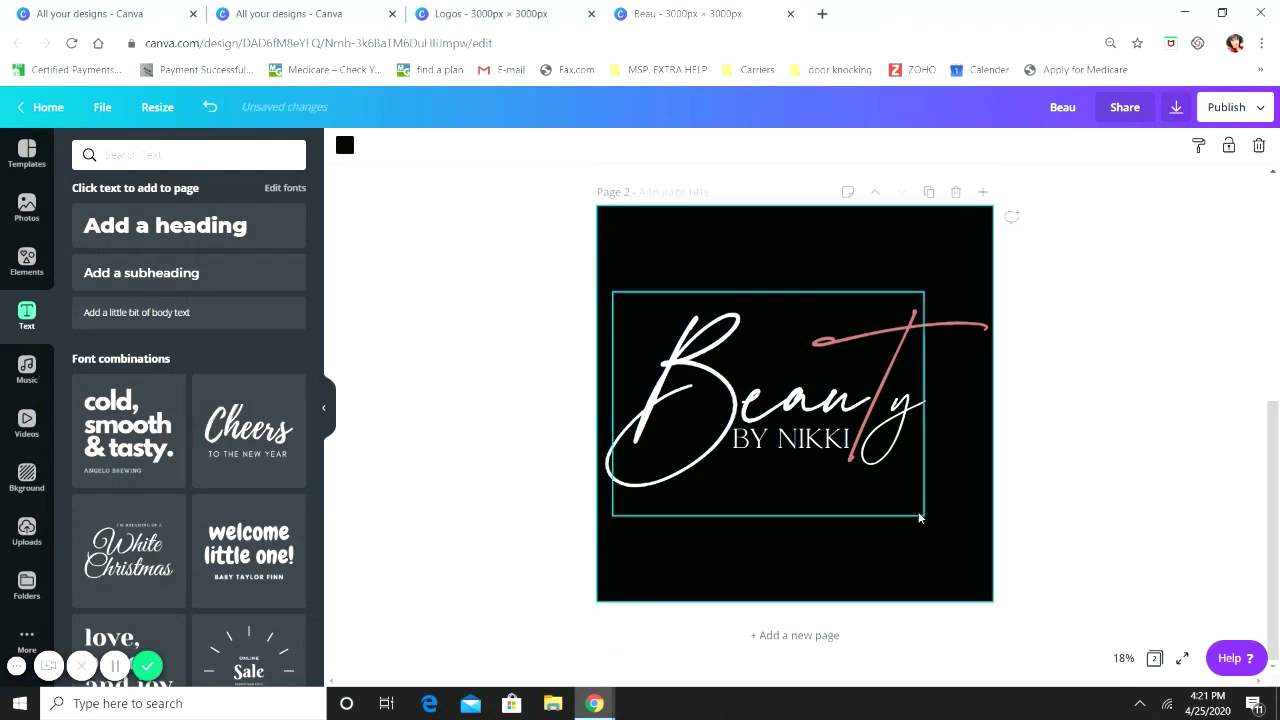
left_click(890, 466)
left_click(966, 146)
left_click(1193, 297)
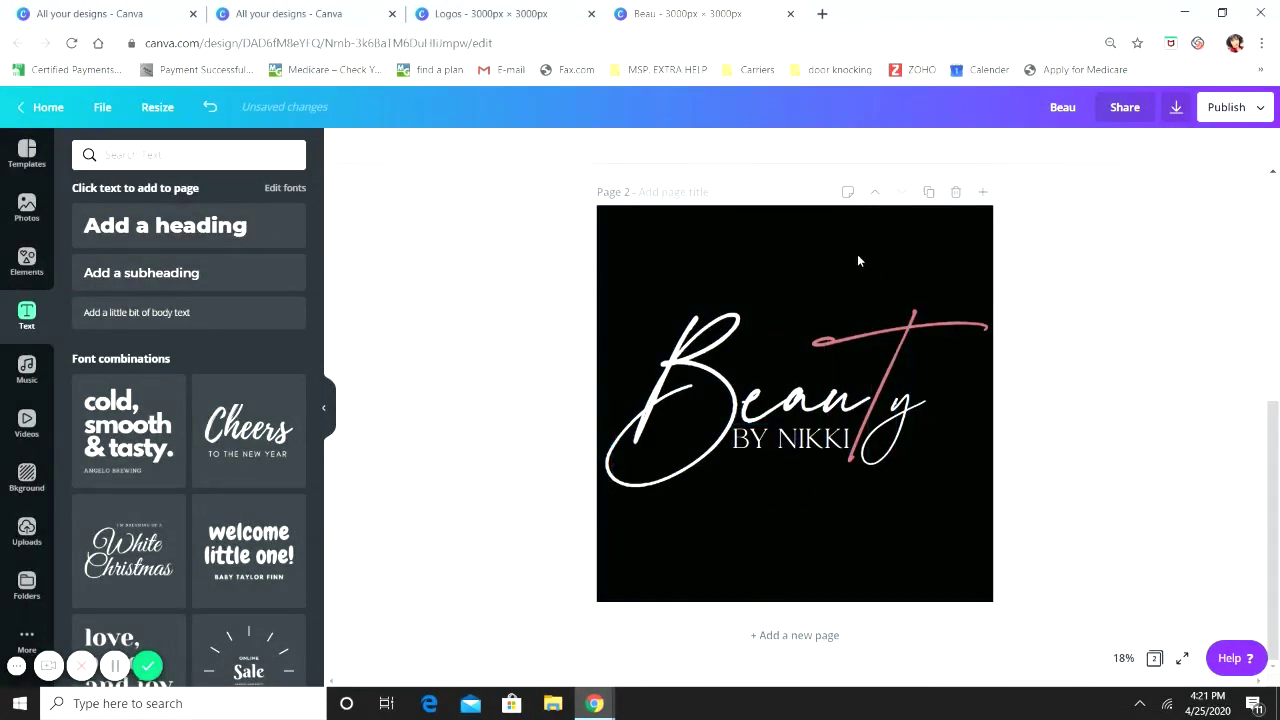
Change the background of page 2 to white
left_click(679, 235)
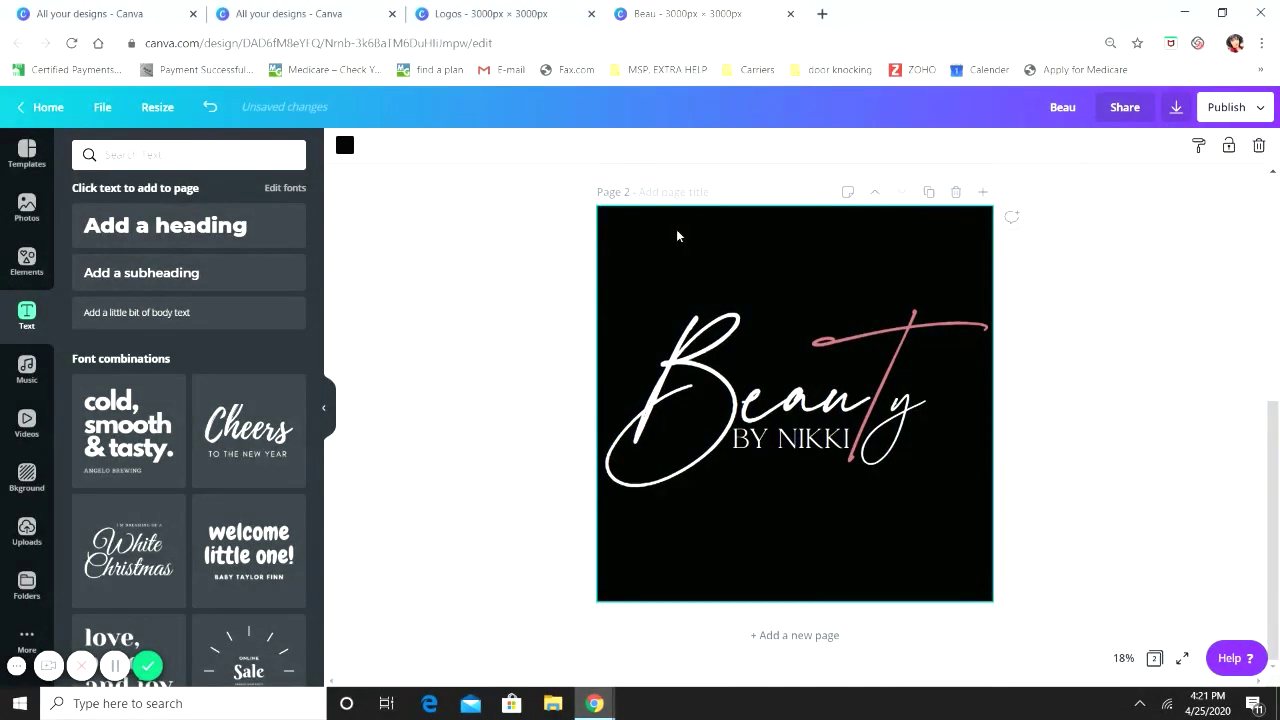
left_click(344, 145)
left_click(166, 373)
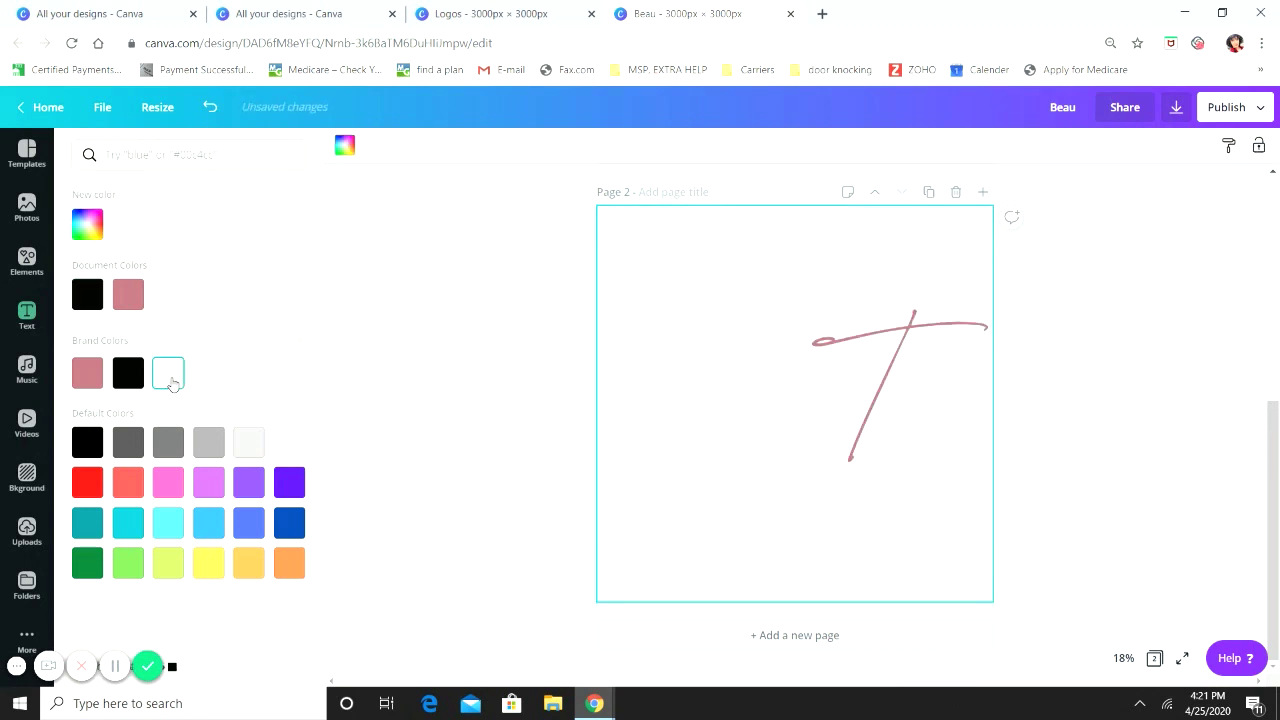
Recolor the "Beau", "By Nikki" and "y" lettering on page 2 to black
left_click(740, 396)
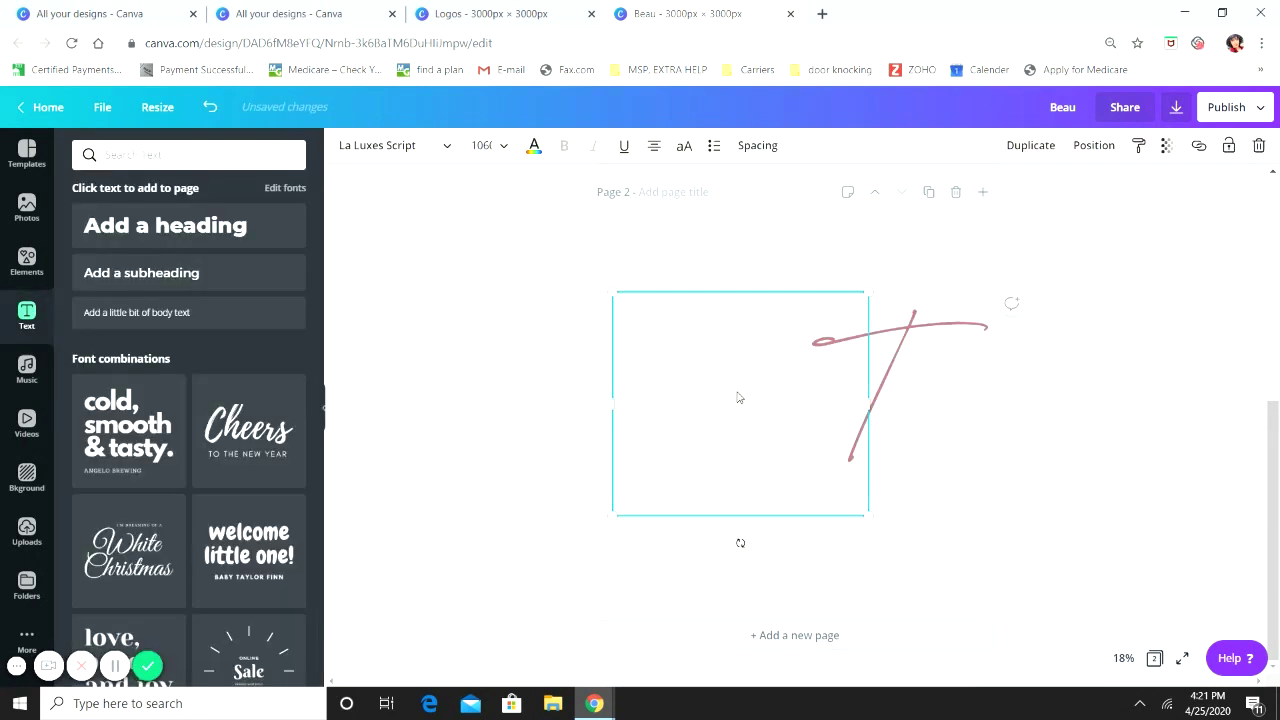
left_click(534, 147)
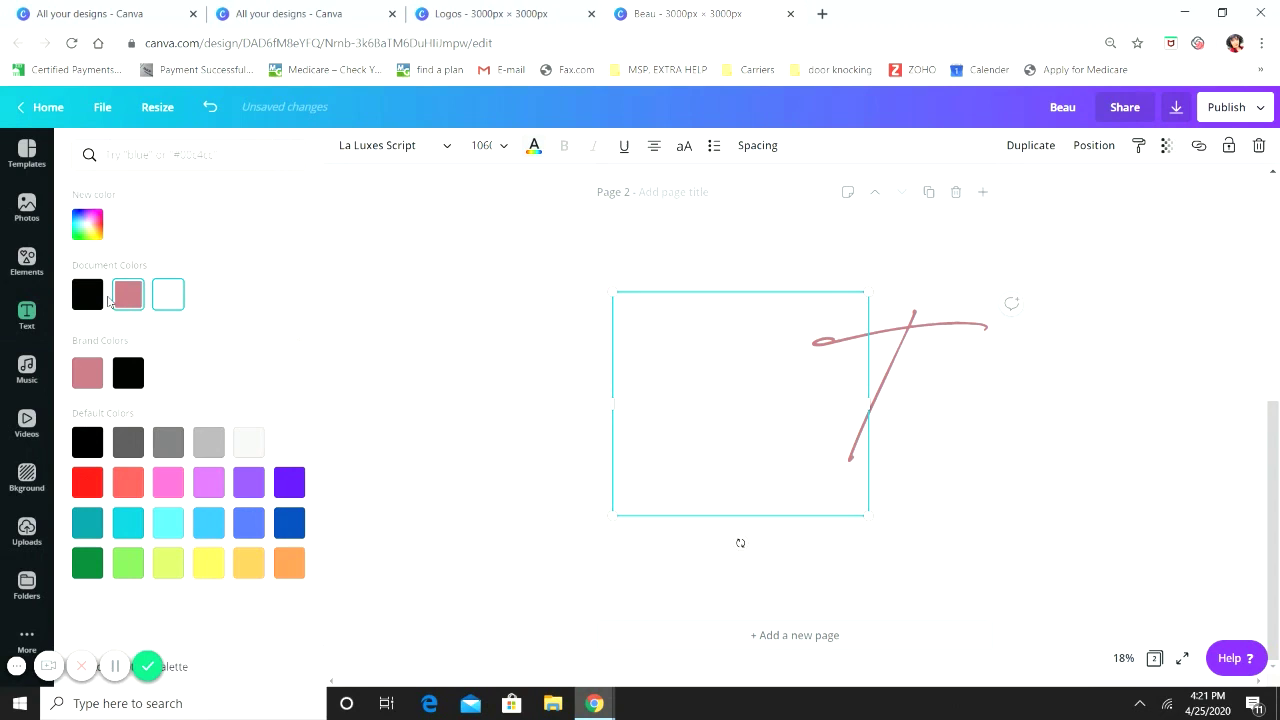
left_click(90, 295)
left_click(790, 442)
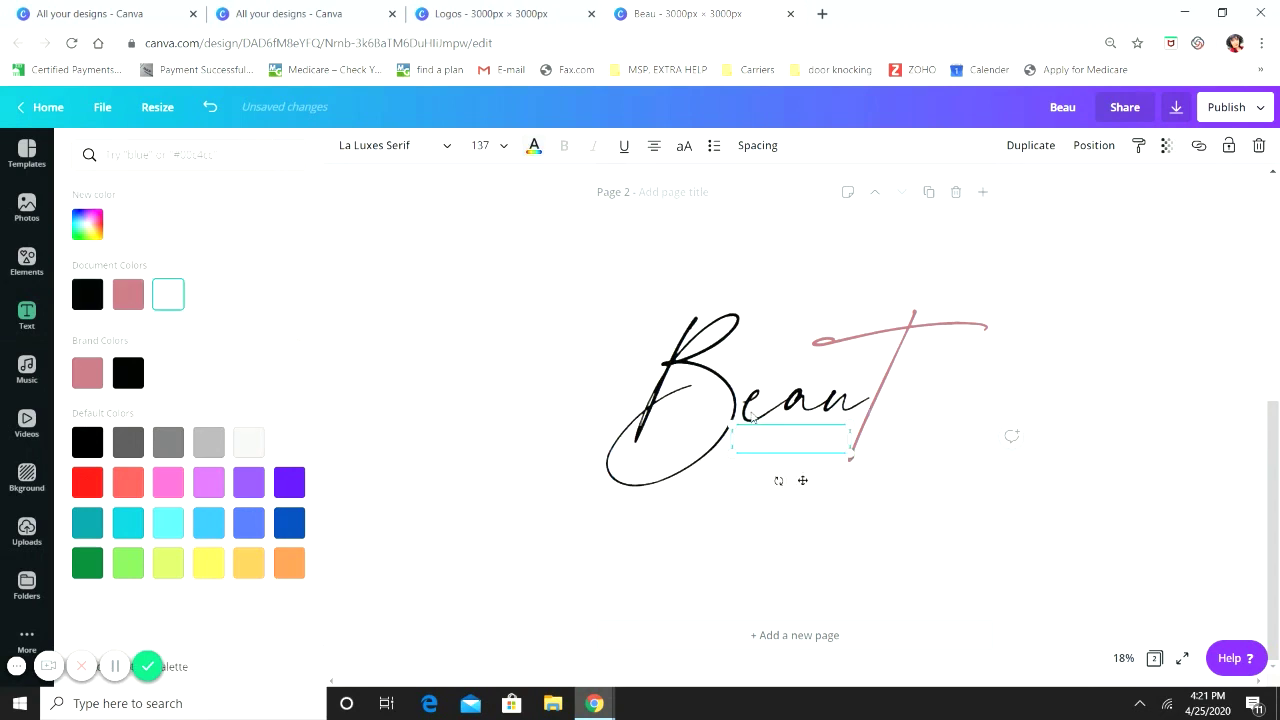
left_click(82, 300)
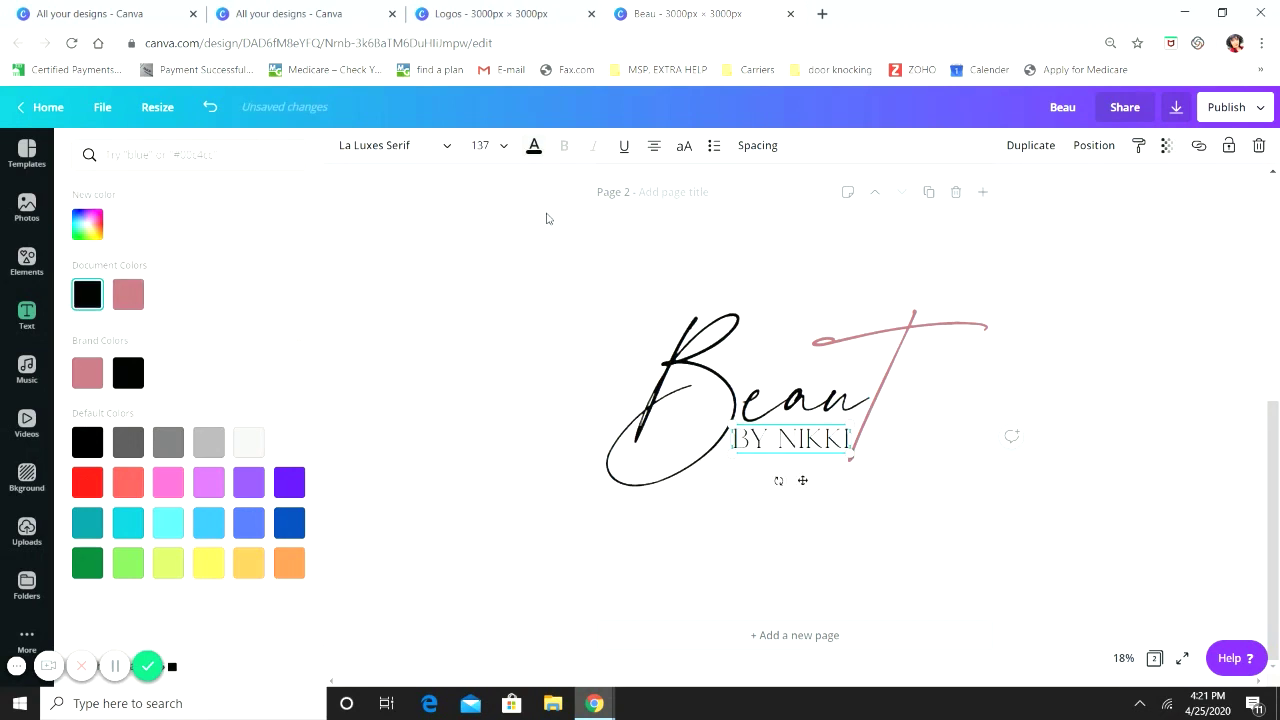
left_click(909, 435)
left_click(87, 294)
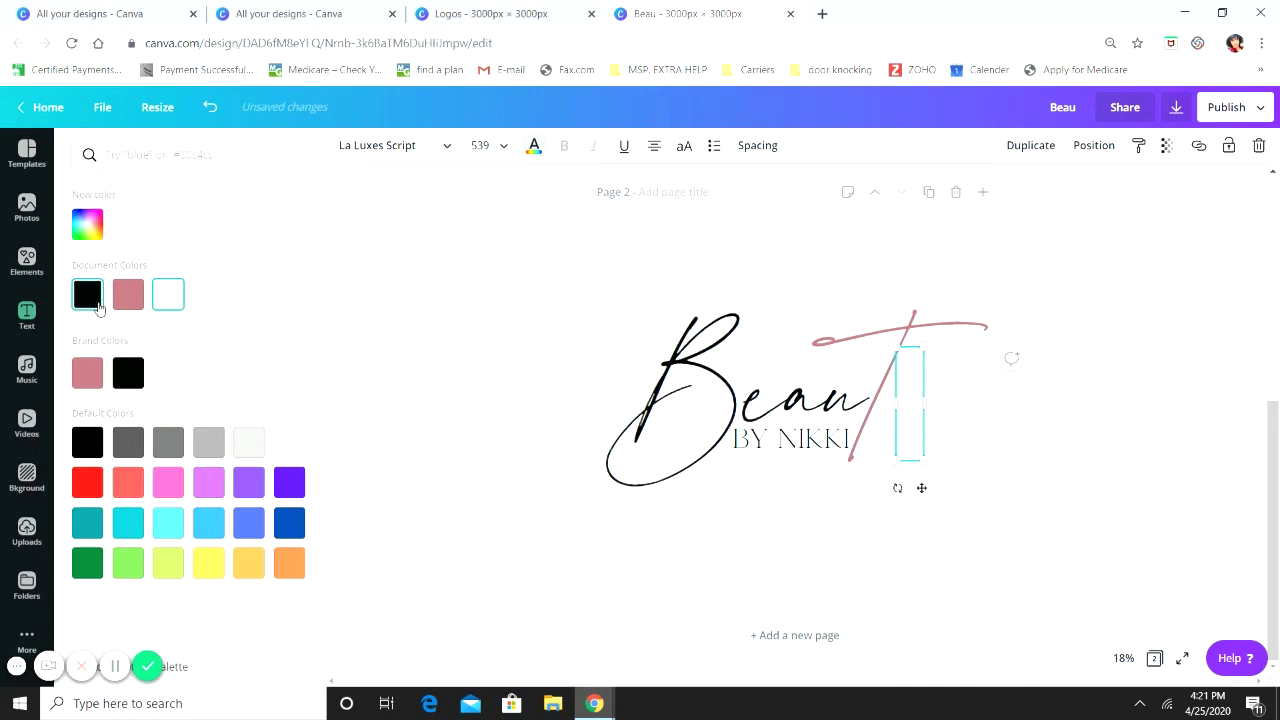
key("Escape")
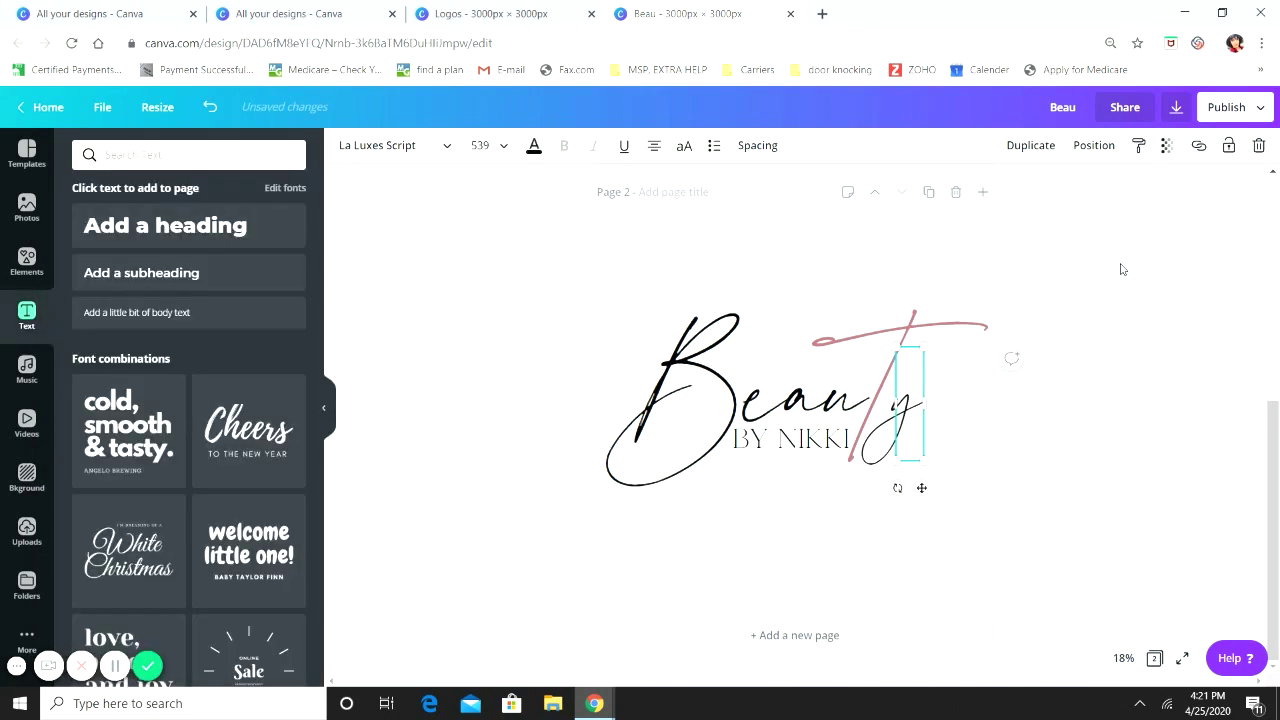
Group all the lettering on page 2 and compare it with the black version on page 1
left_click(1122, 269)
left_click_drag(933, 532, 608, 263)
left_click(1015, 146)
left_click(1153, 360)
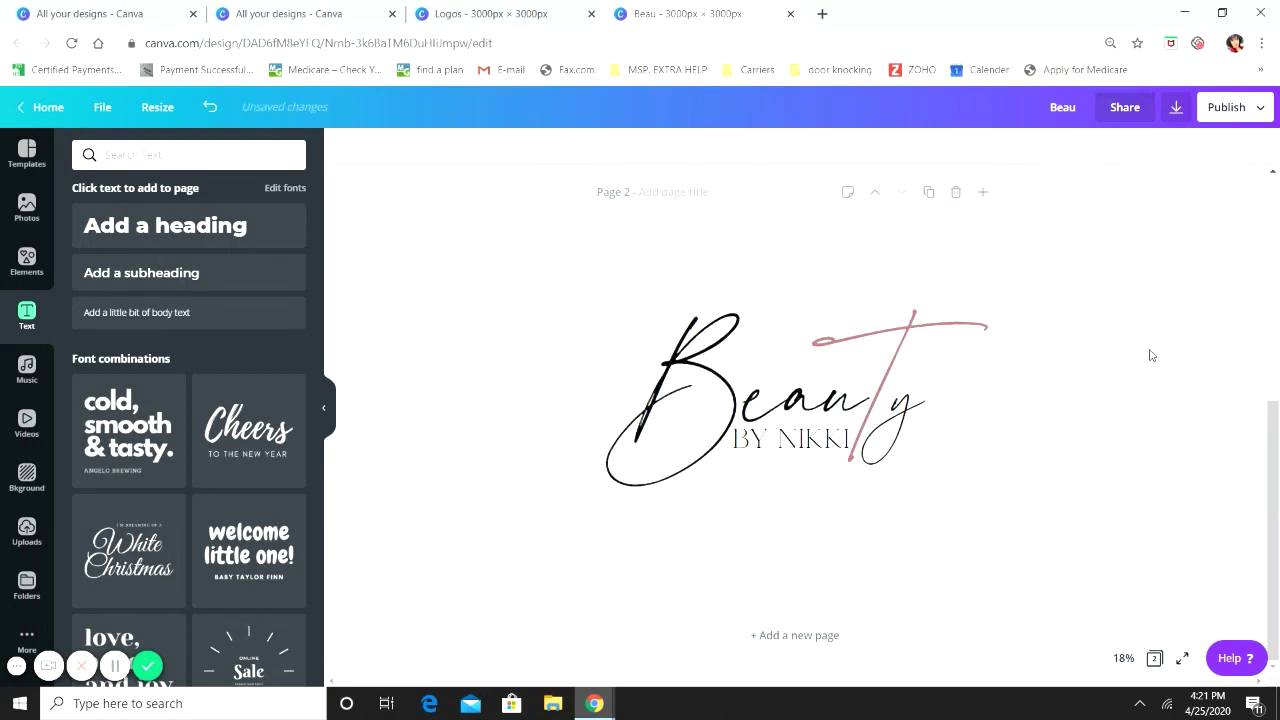
scroll(1150, 355, "up", 5)
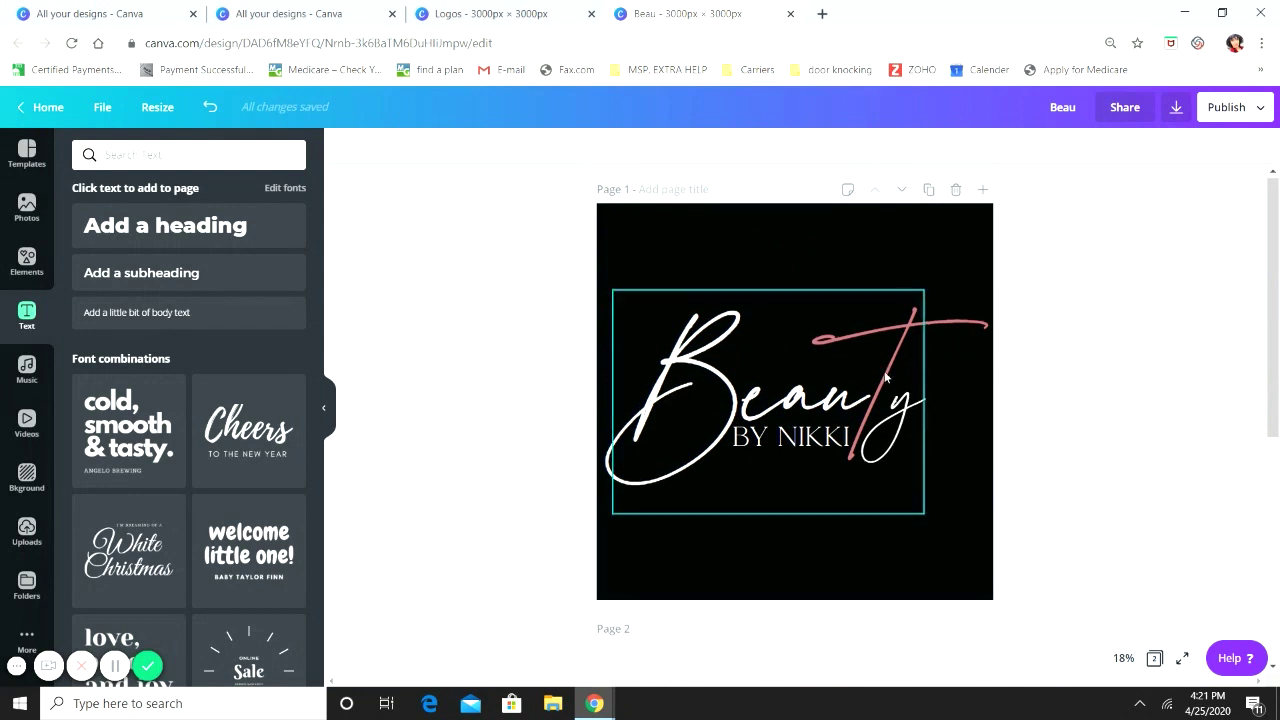
scroll(888, 370, "down", 5)
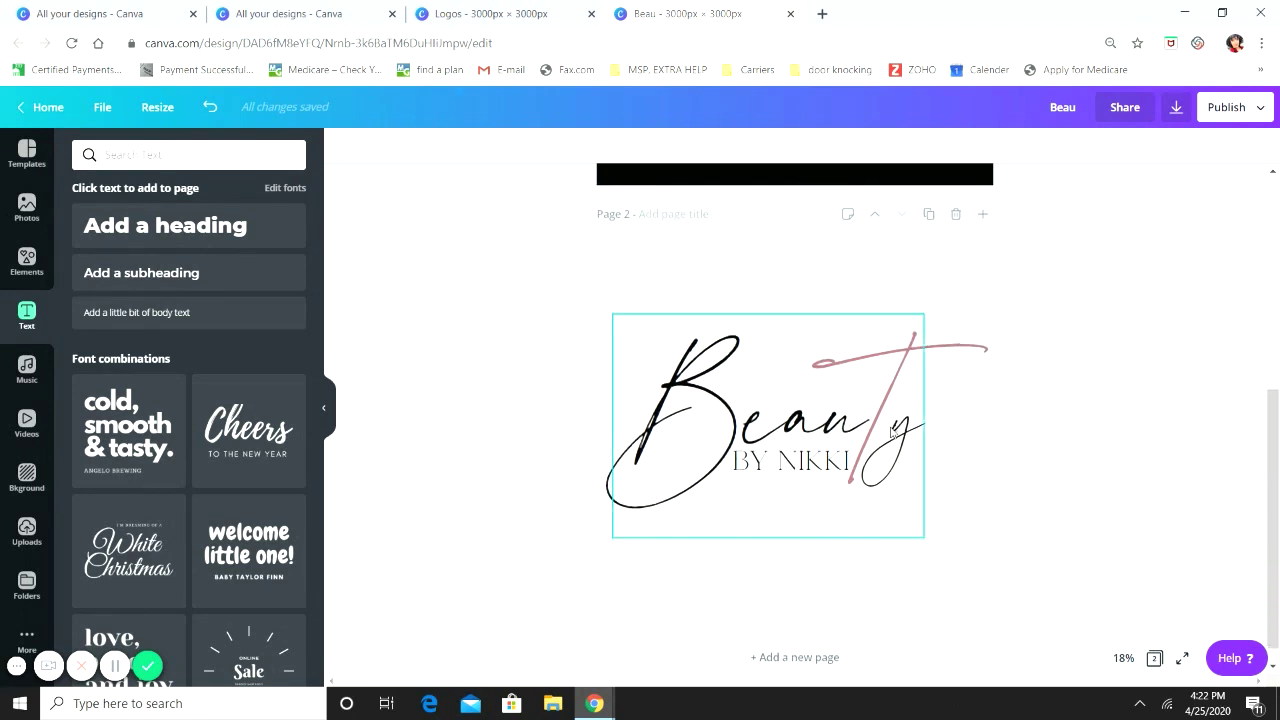
Ungroup the lettering on page 2 and change the oversized T to bright red
left_click(895, 433)
left_click(966, 145)
left_click(945, 404)
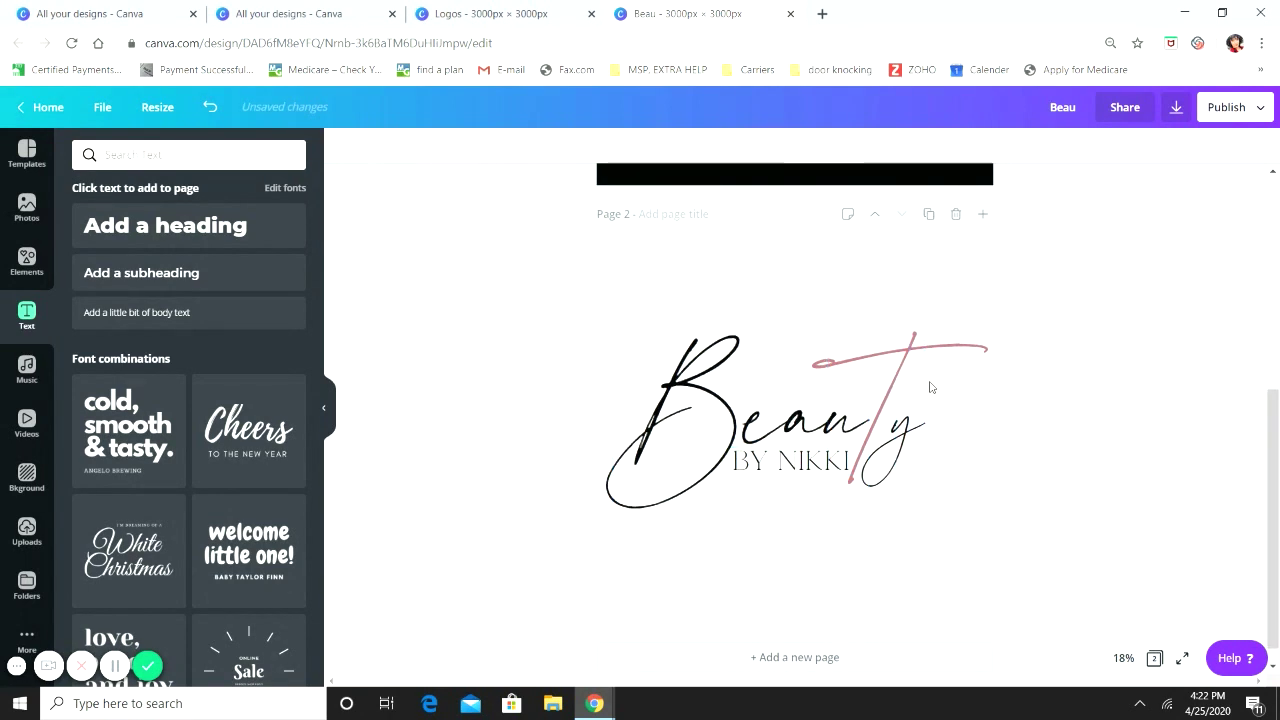
left_click(905, 350)
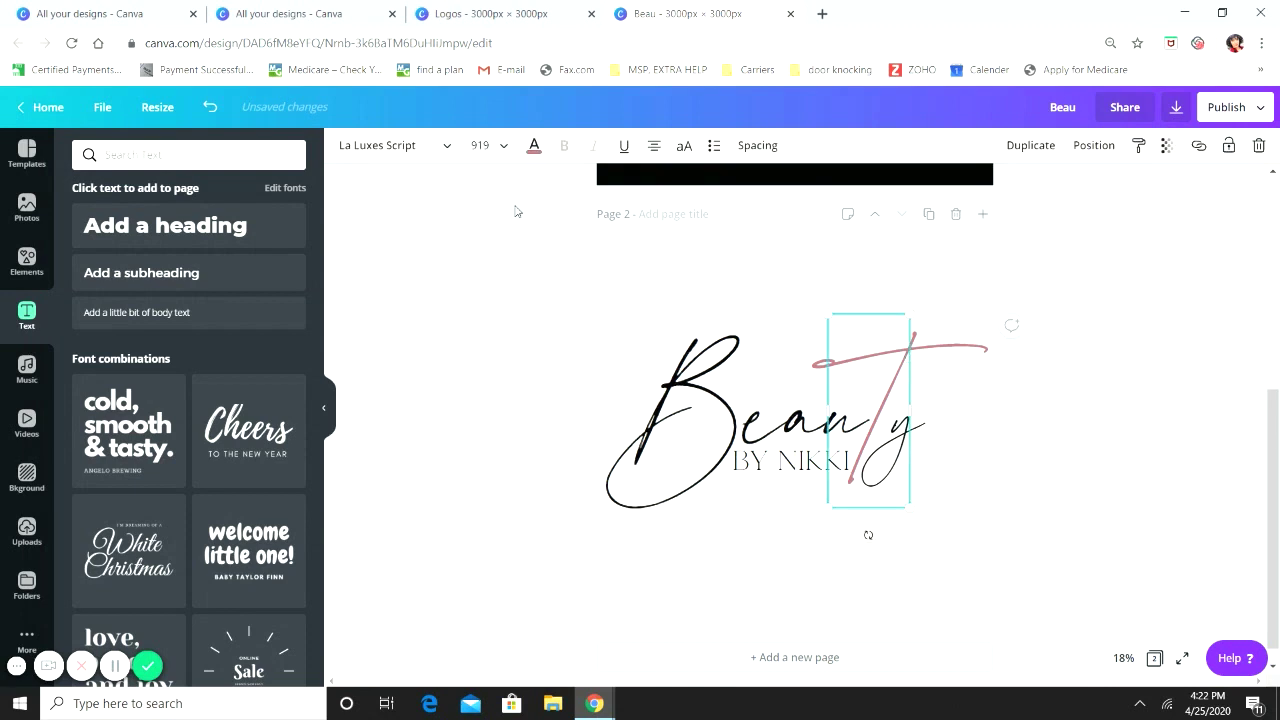
left_click(534, 145)
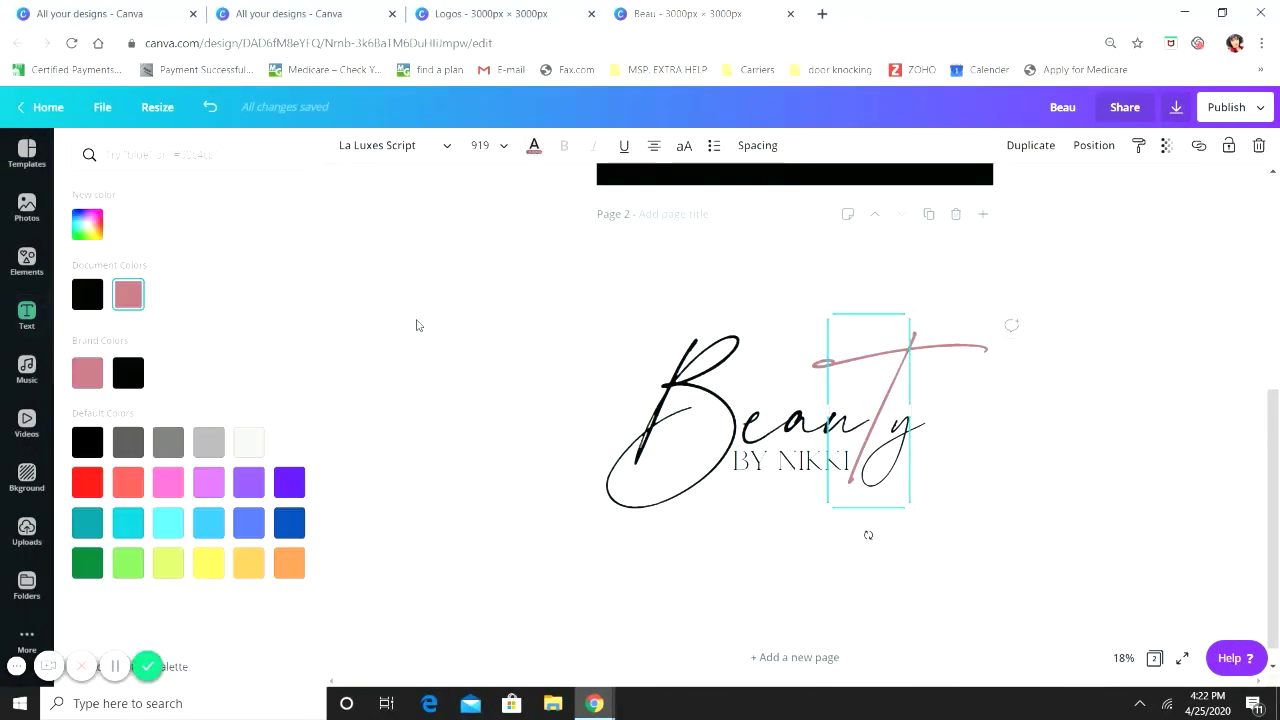
left_click(100, 488)
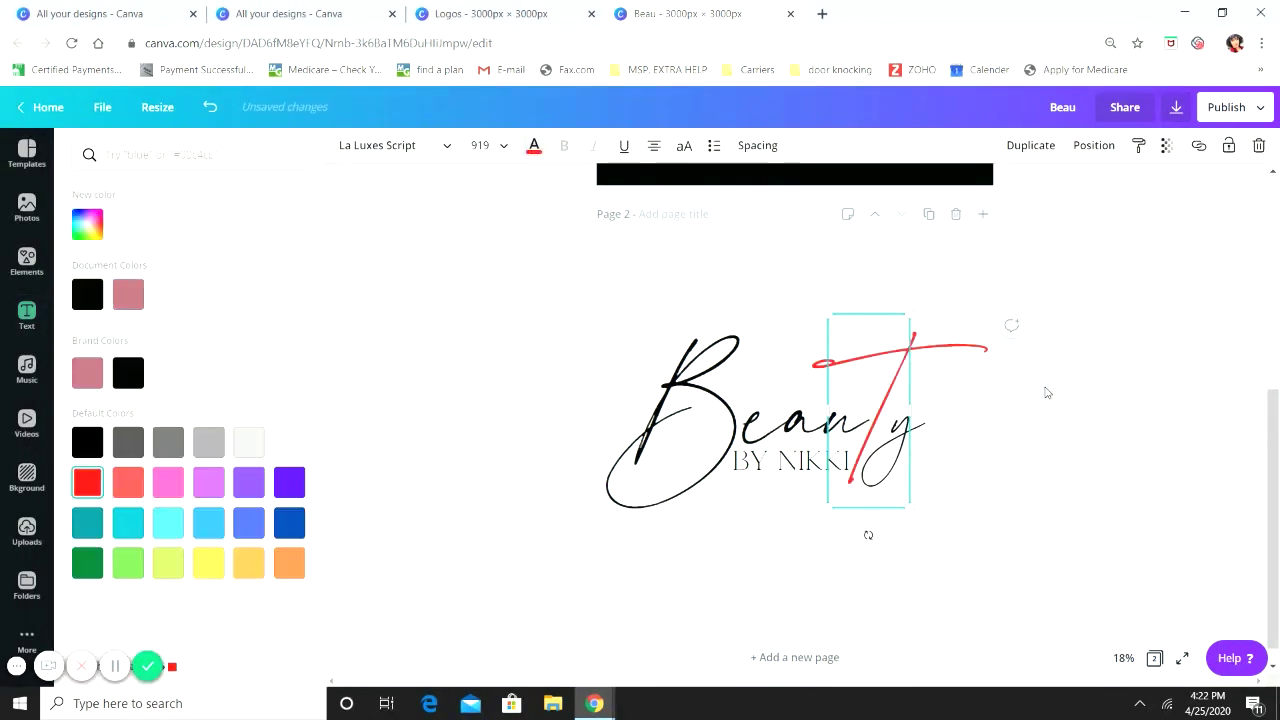
left_click(1046, 392)
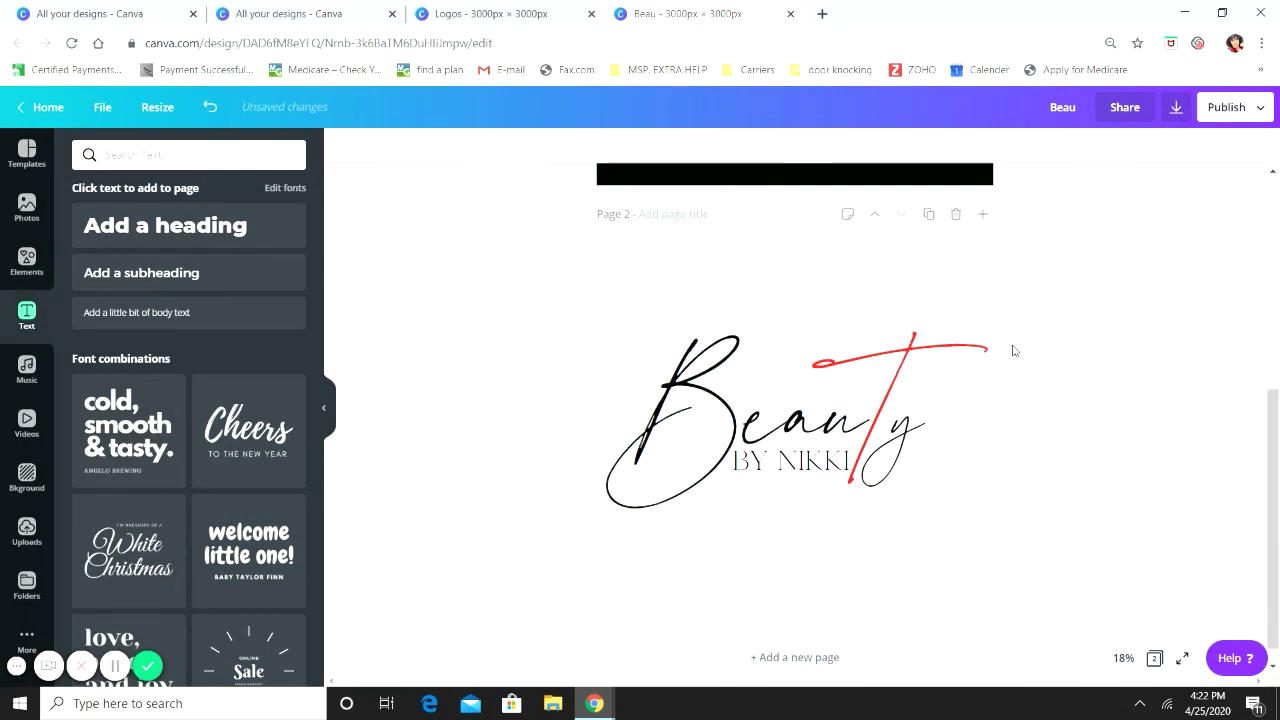
Group all the lettering of the white-background logo on page 2, including the red T
scroll(1013, 350, "up", 2)
scroll(991, 343, "down", 2)
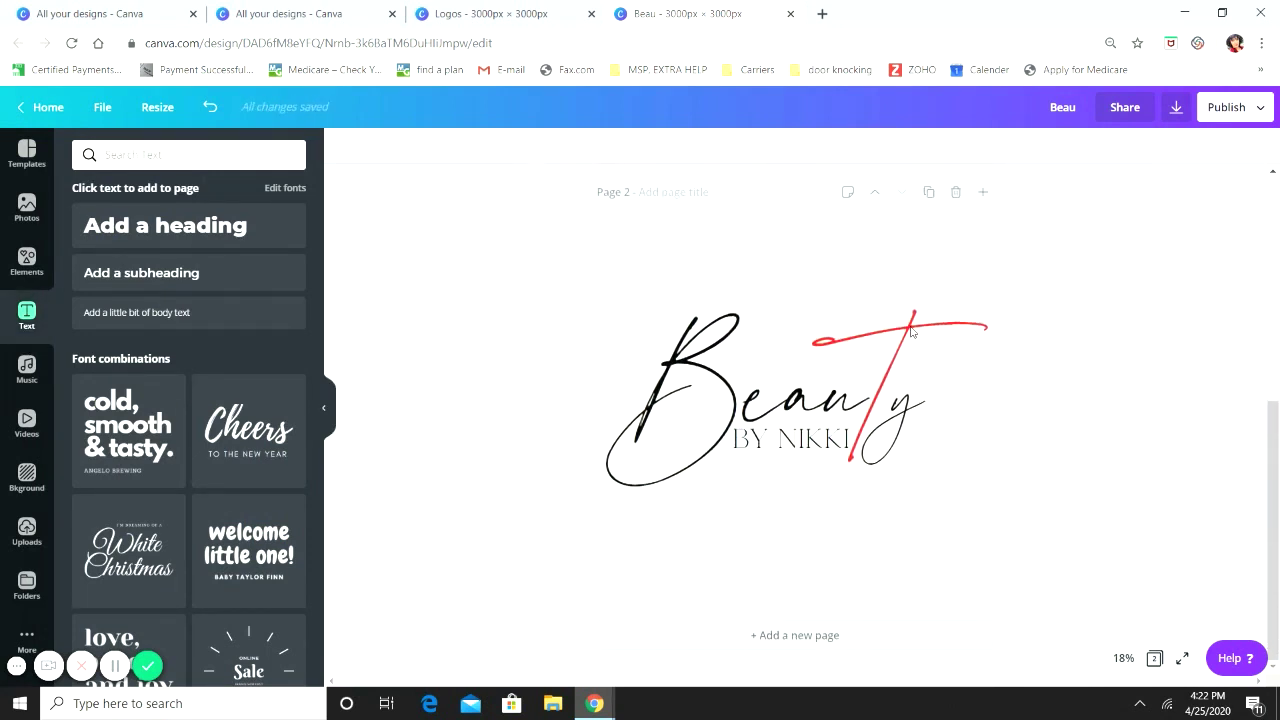
left_click_drag(954, 495, 664, 292)
left_click(1014, 148)
left_click(1135, 434)
Examine the design's download options for PNG, including size, transparent background and page selection, then close them
scroll(1085, 578, "up", 4)
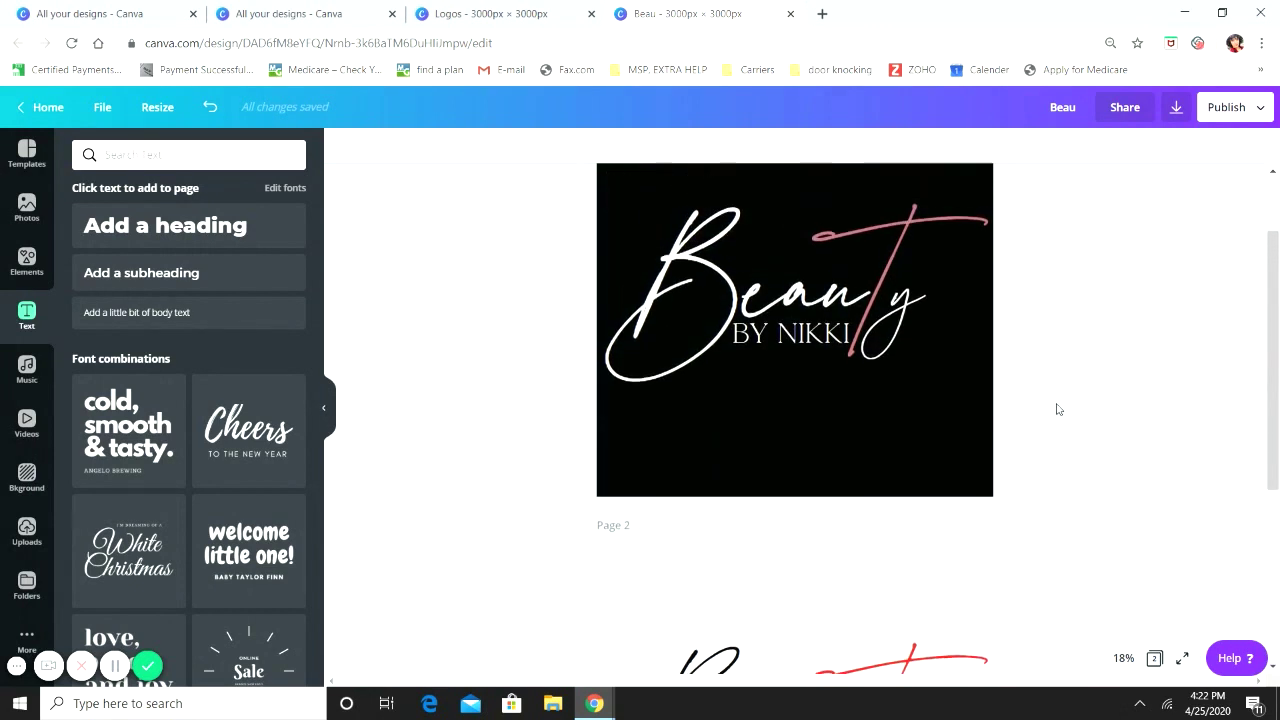
scroll(1056, 400, "down", 3)
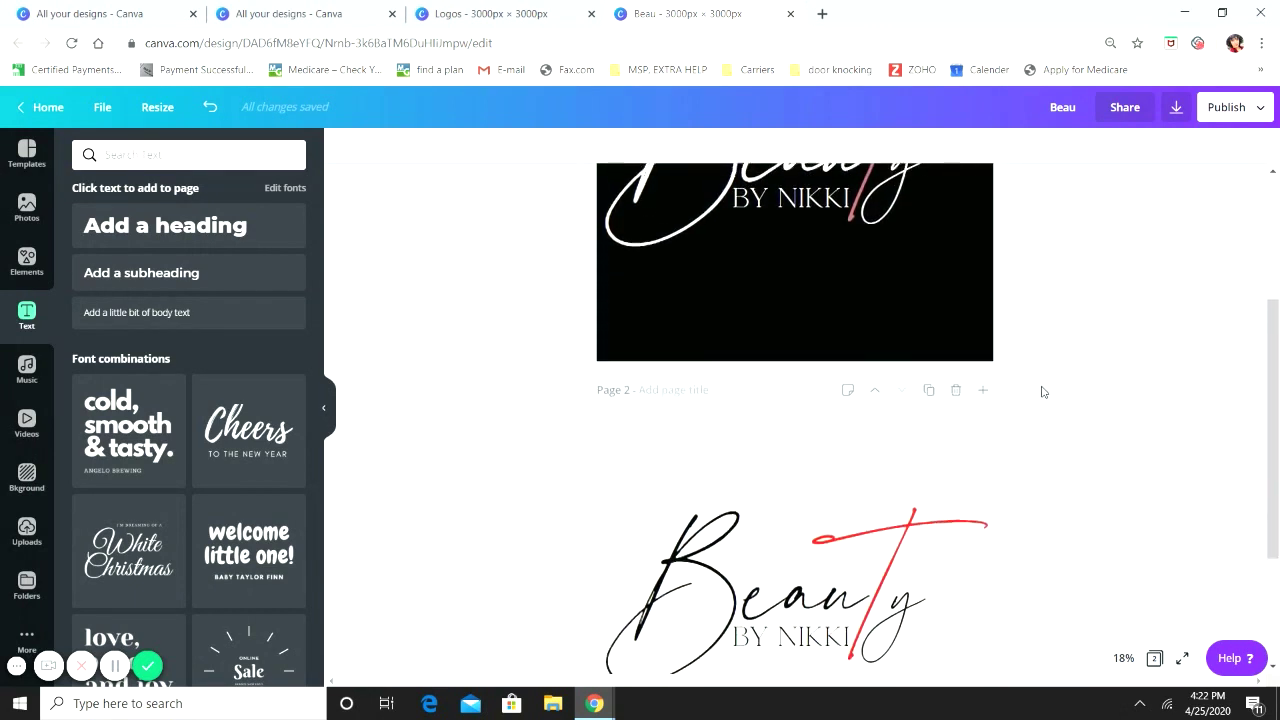
scroll(1042, 391, "up", 3)
left_click(1250, 108)
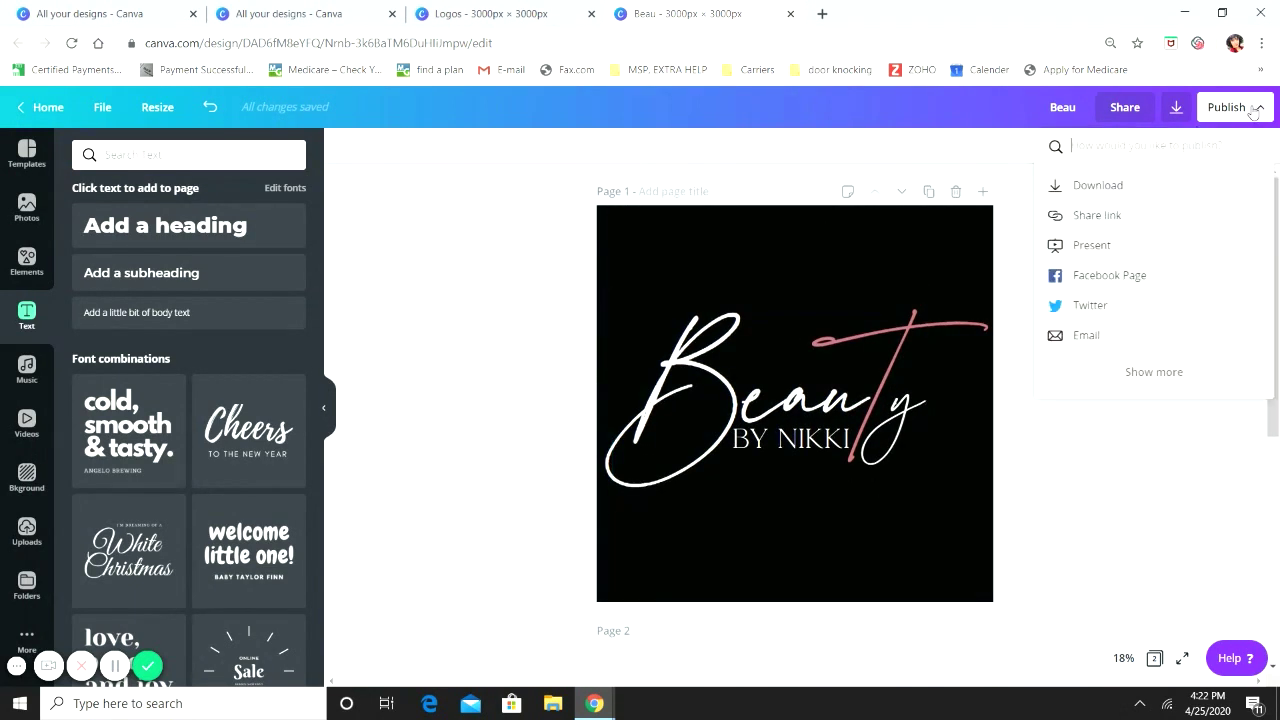
left_click(1113, 199)
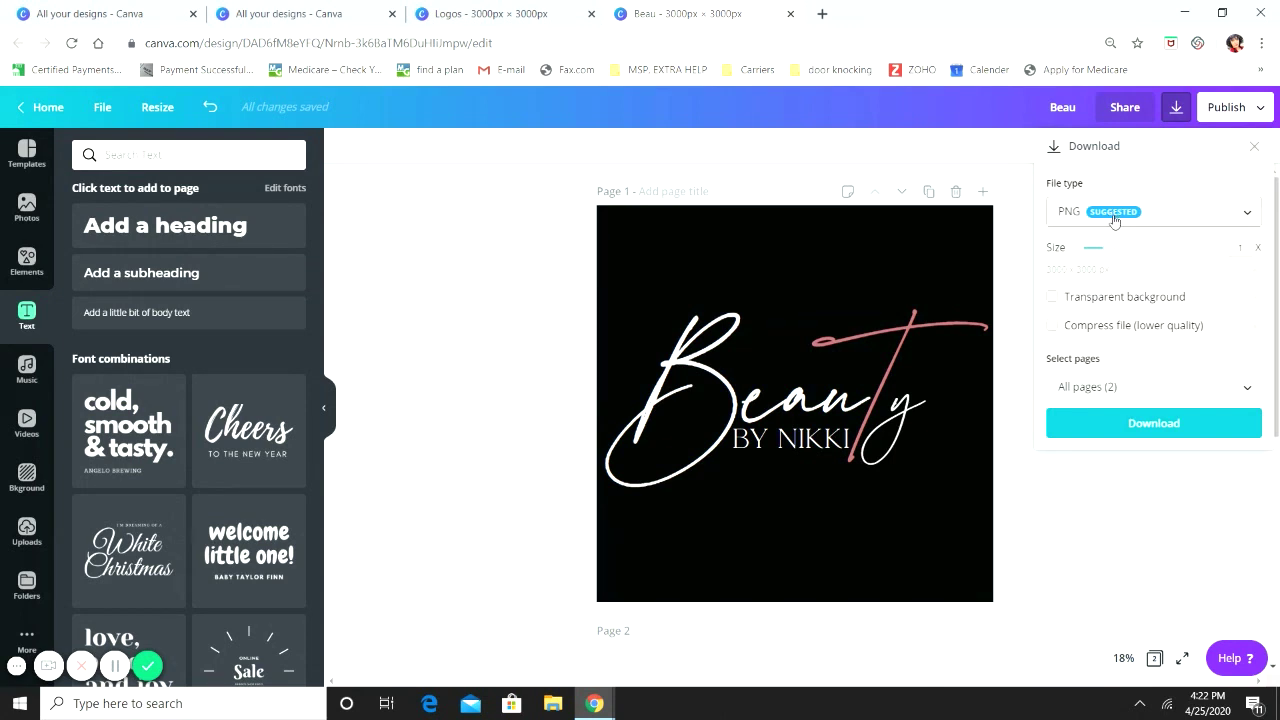
left_click(1121, 516)
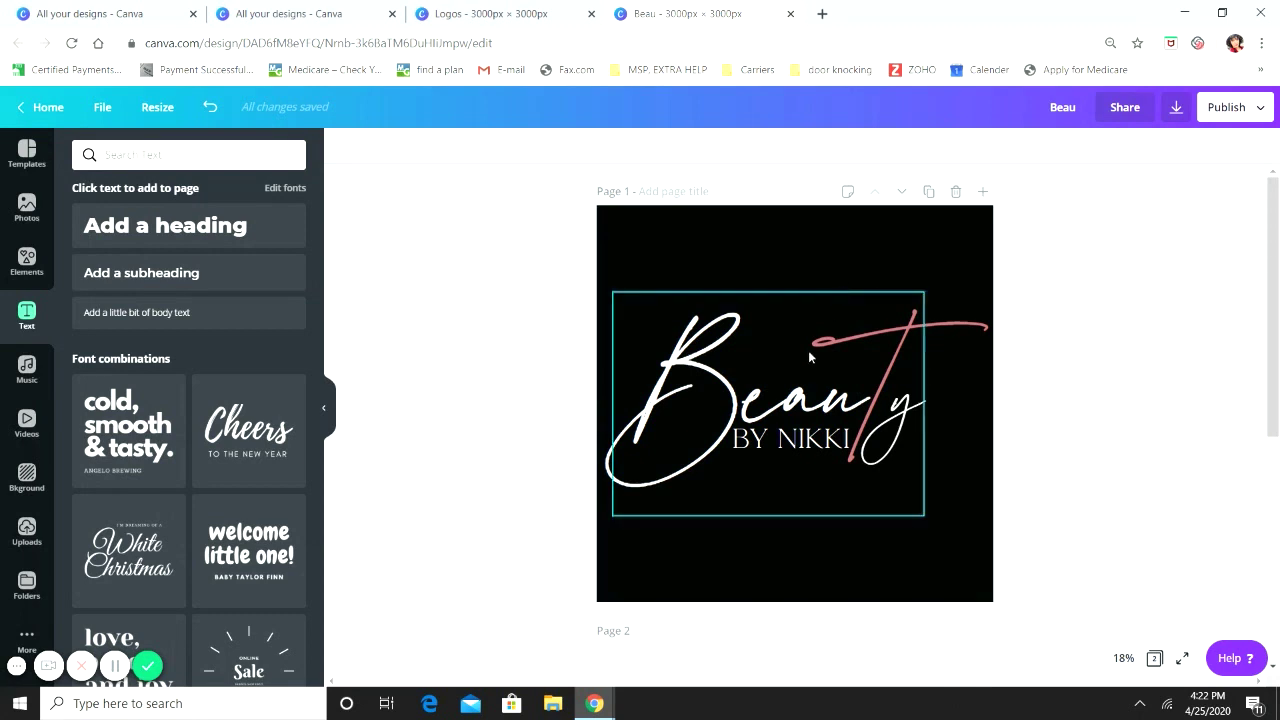
left_click(1226, 115)
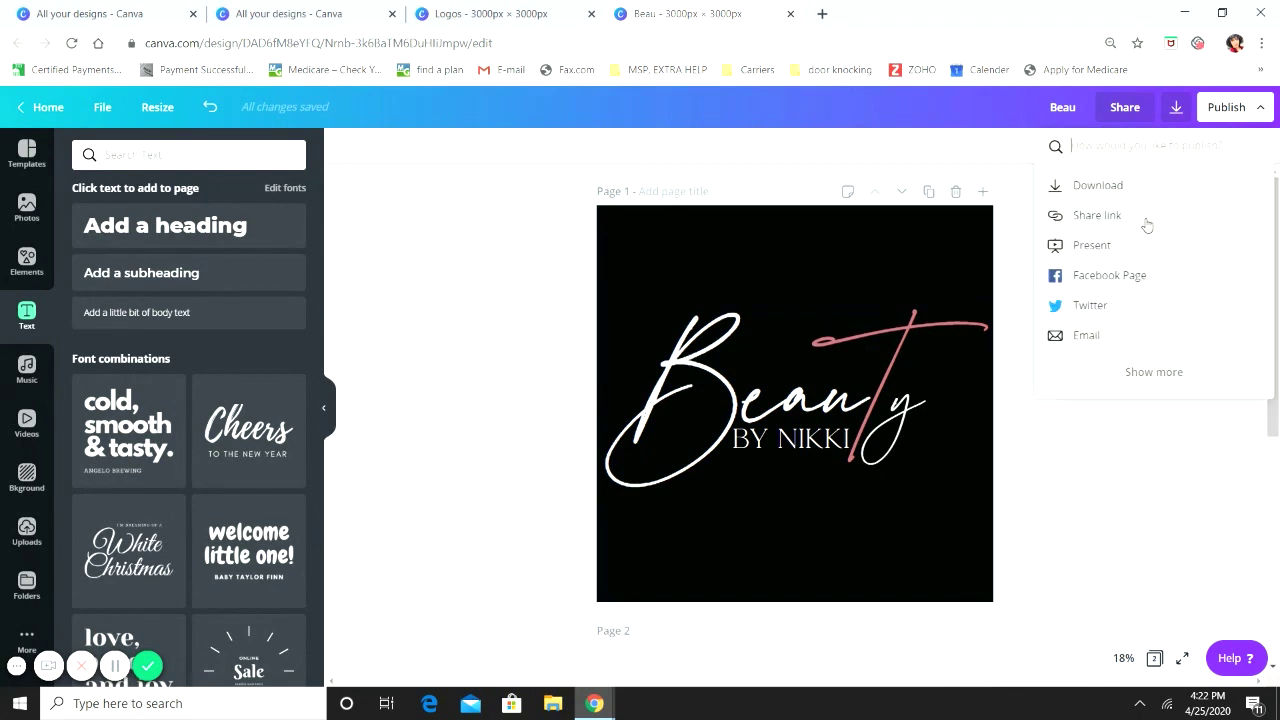
left_click(1140, 192)
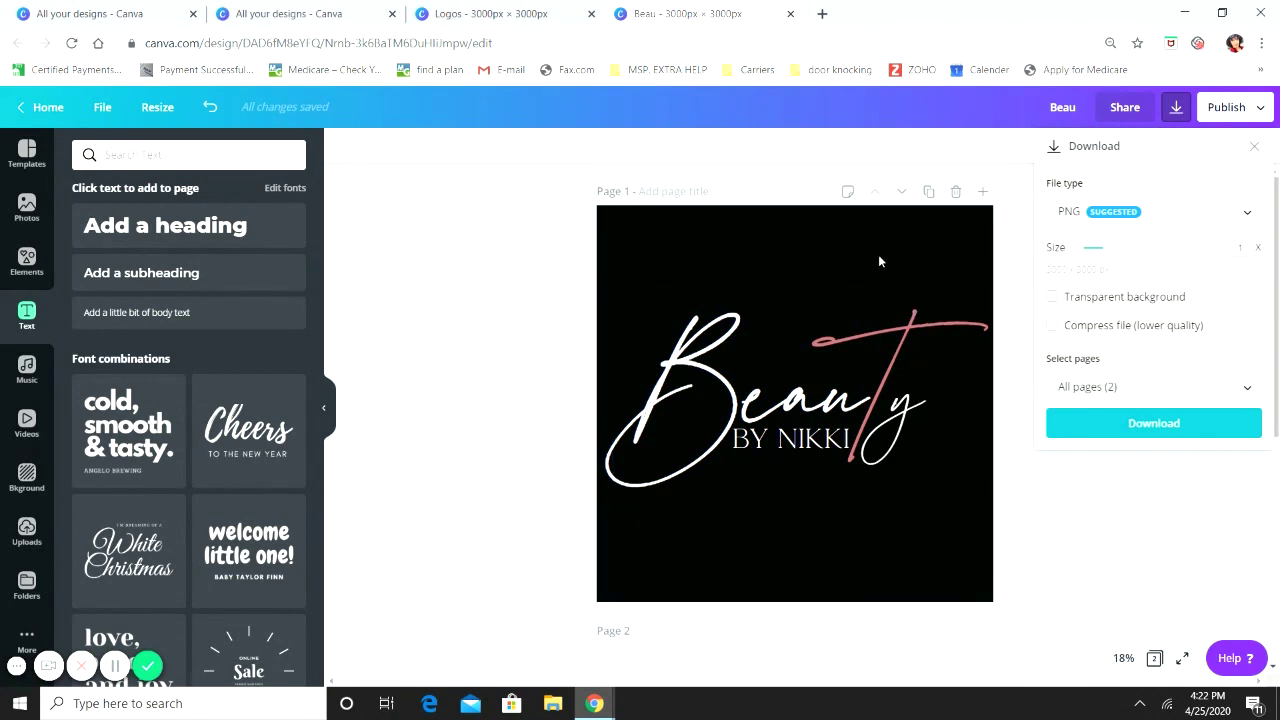
scroll(878, 256, "down", 5)
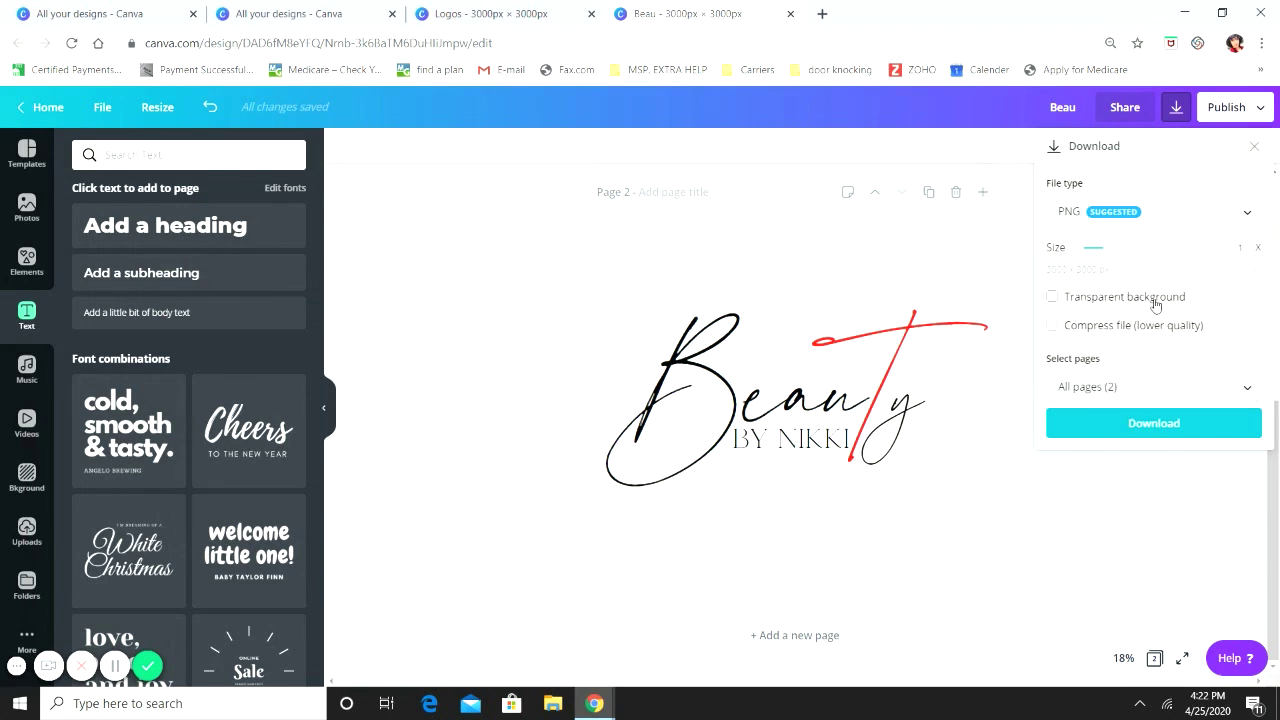
left_click(1140, 534)
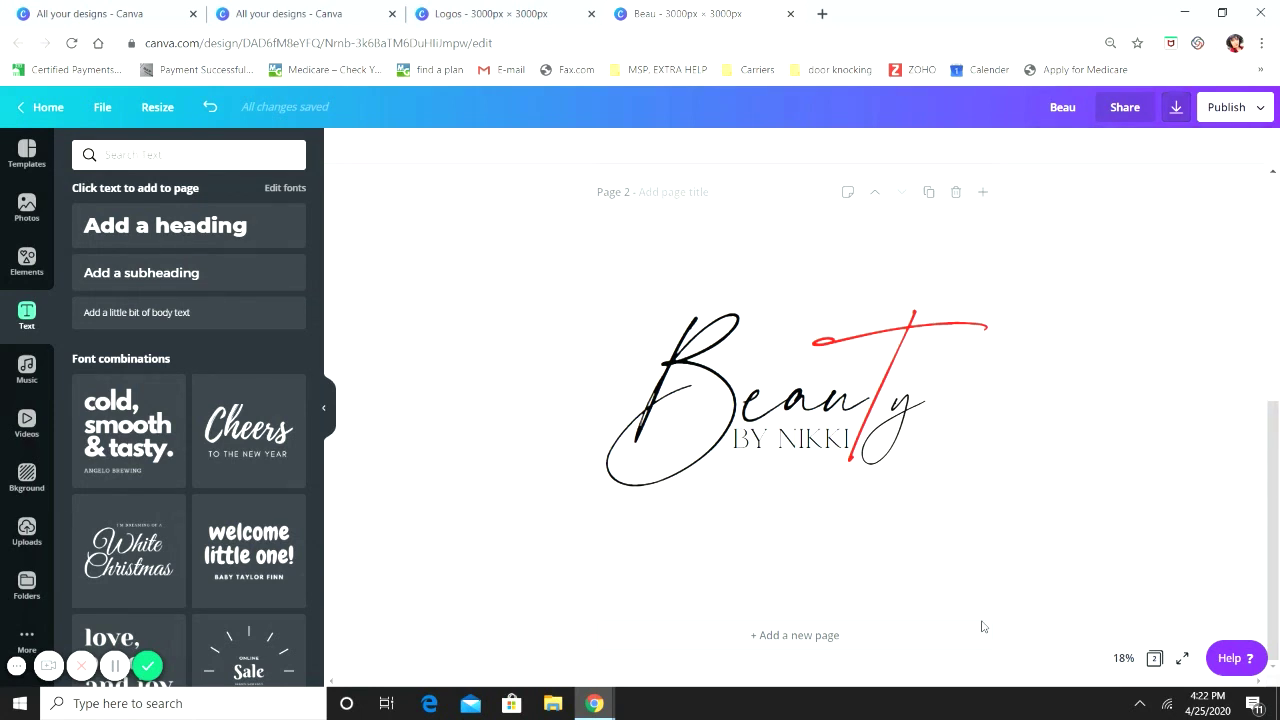
Duplicate the white-background logo page with the red T to make a third page
left_click(911, 640)
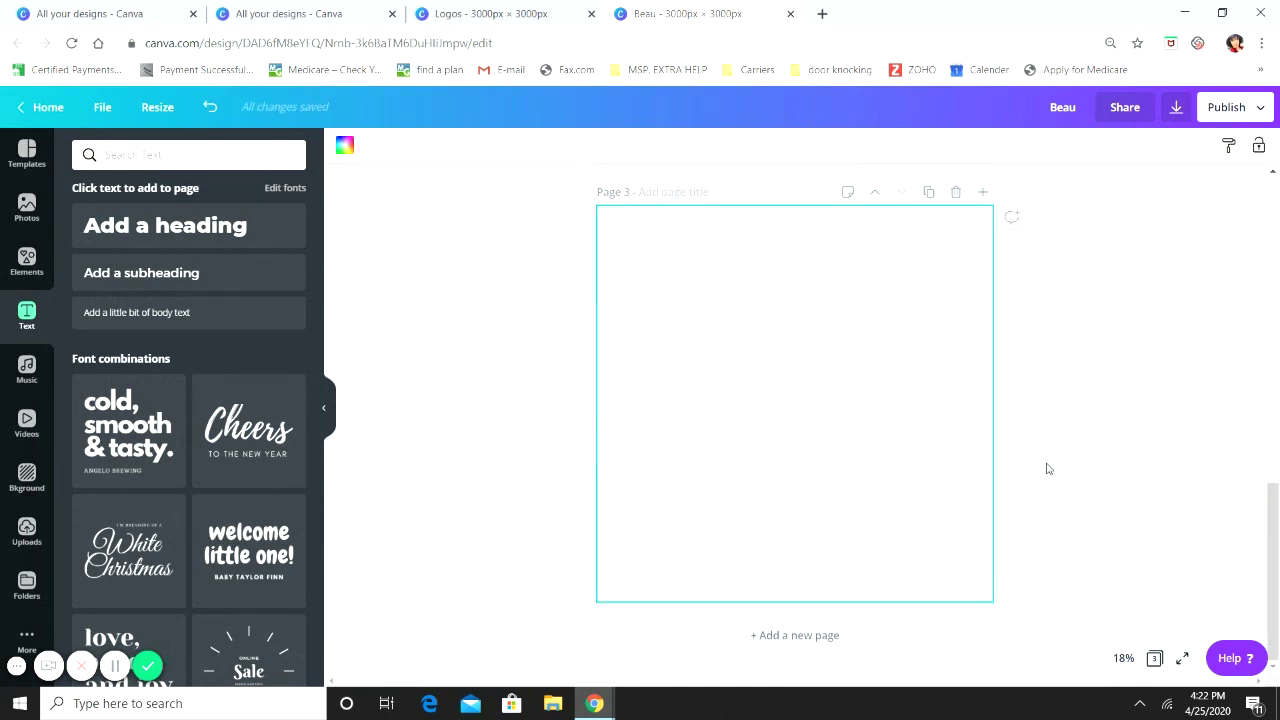
left_click(956, 191)
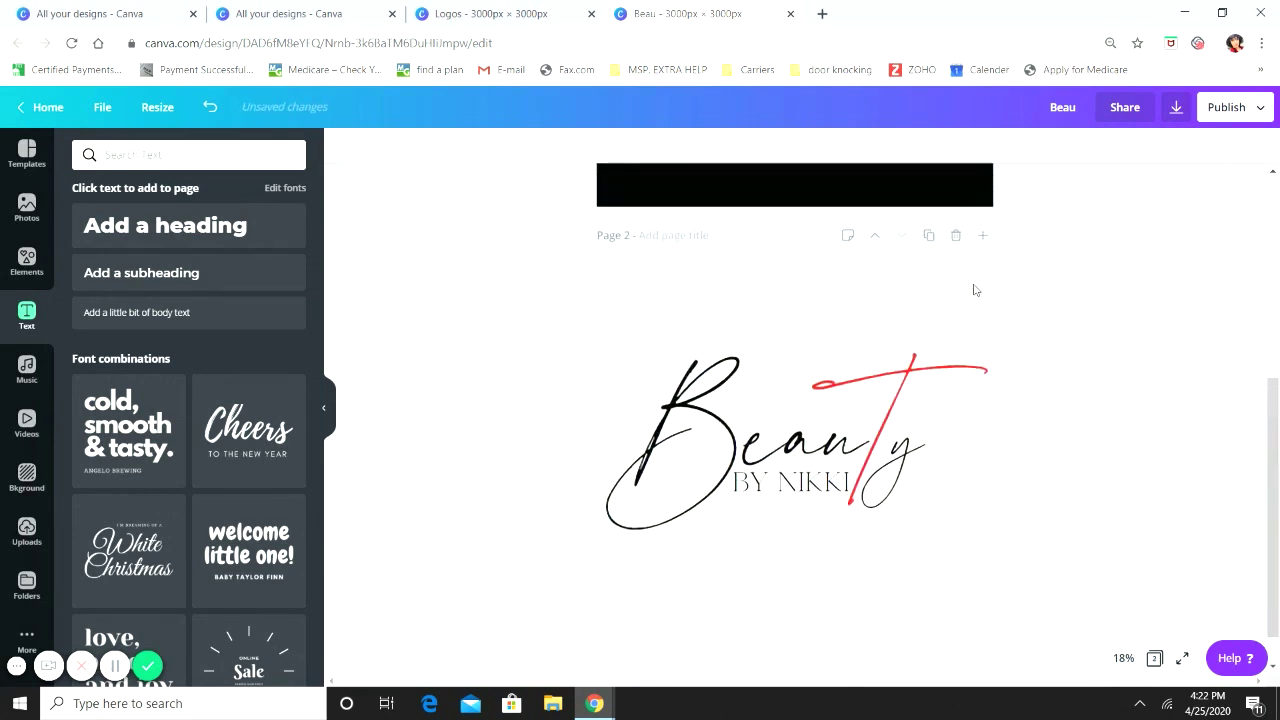
left_click(929, 276)
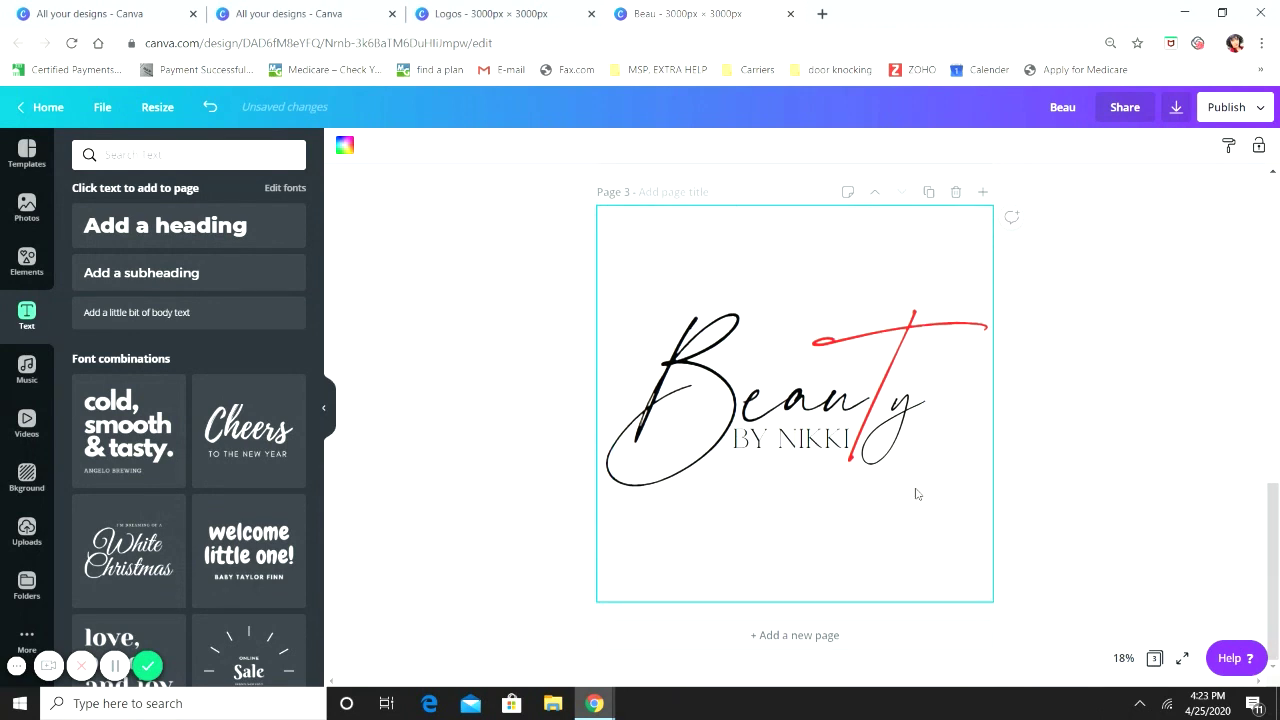
Review the logo versions on all three pages, comparing the black background with the white ones
scroll(1080, 440, "up", 5)
scroll(1077, 420, "up", 4)
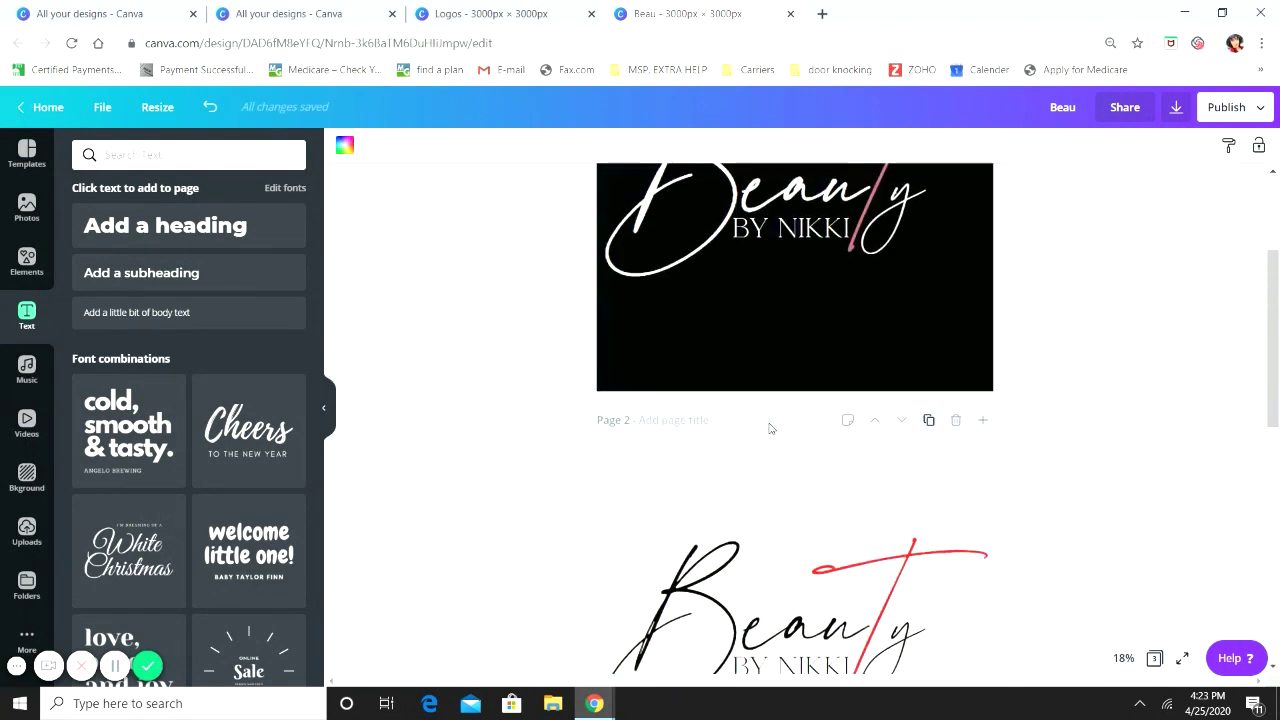
scroll(897, 400, "down", 4)
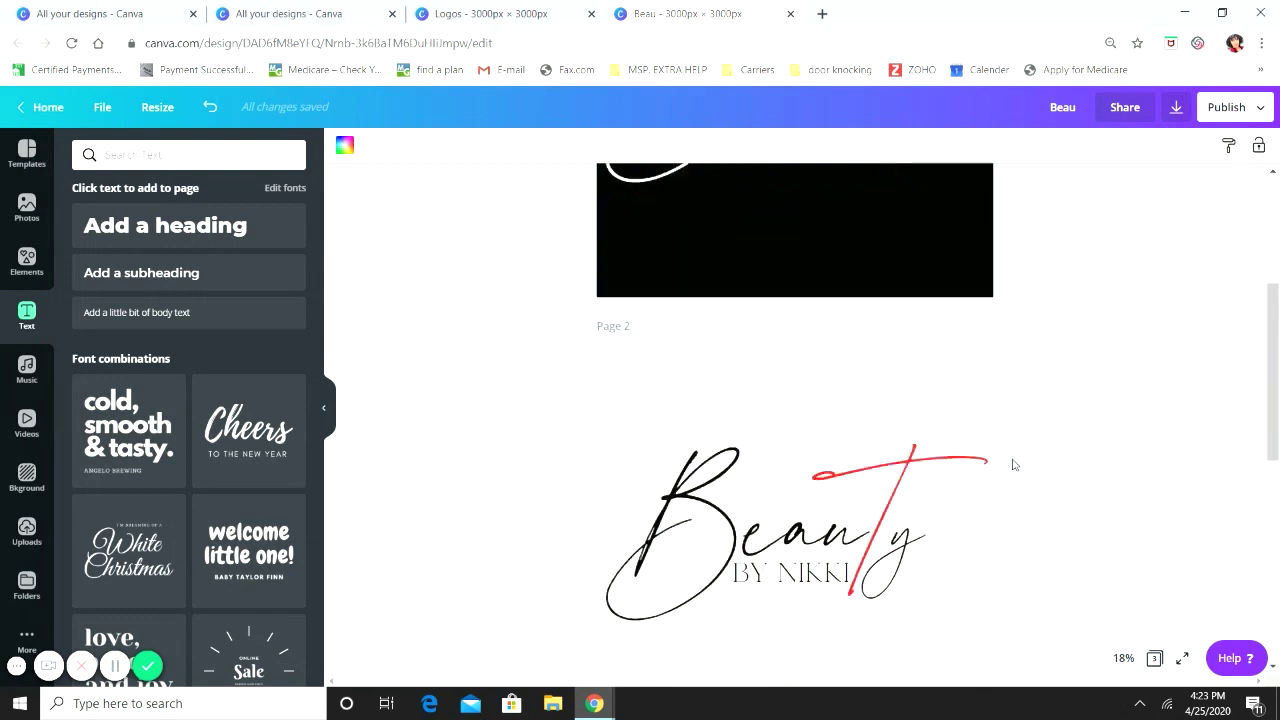
scroll(898, 426, "down", 3)
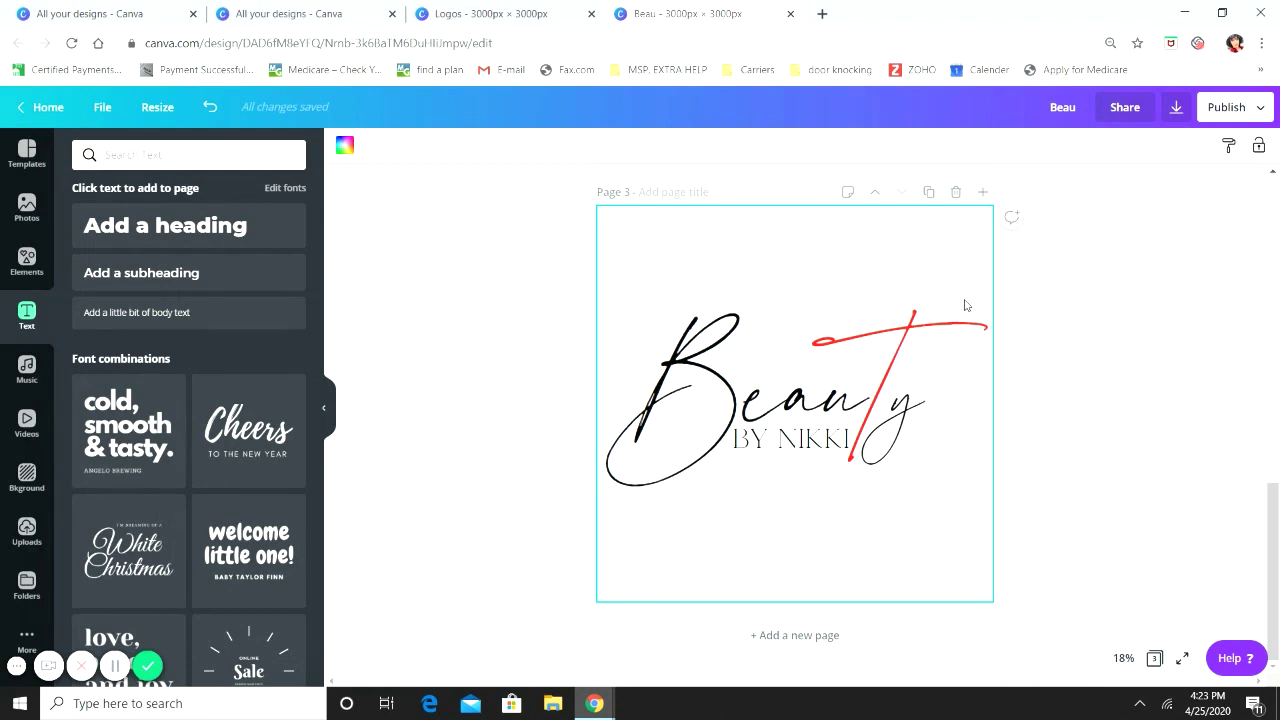
scroll(1123, 420, "up", 3)
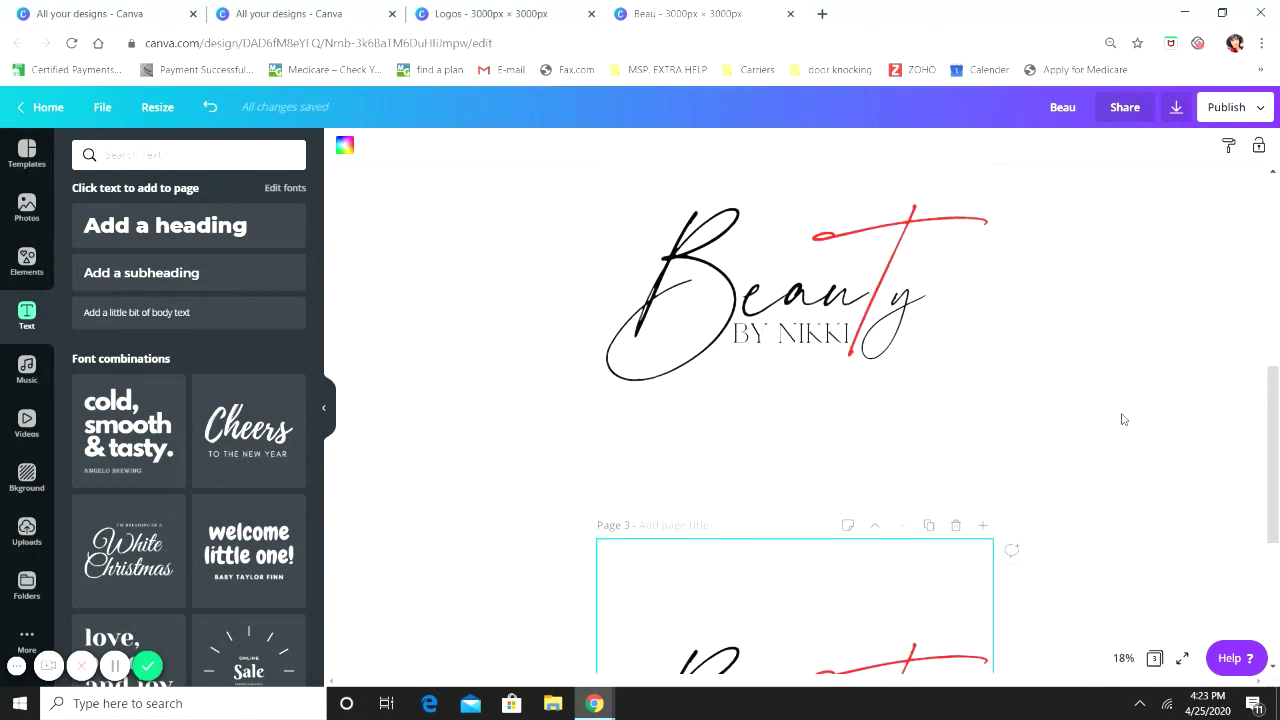
scroll(935, 399, "up", 2)
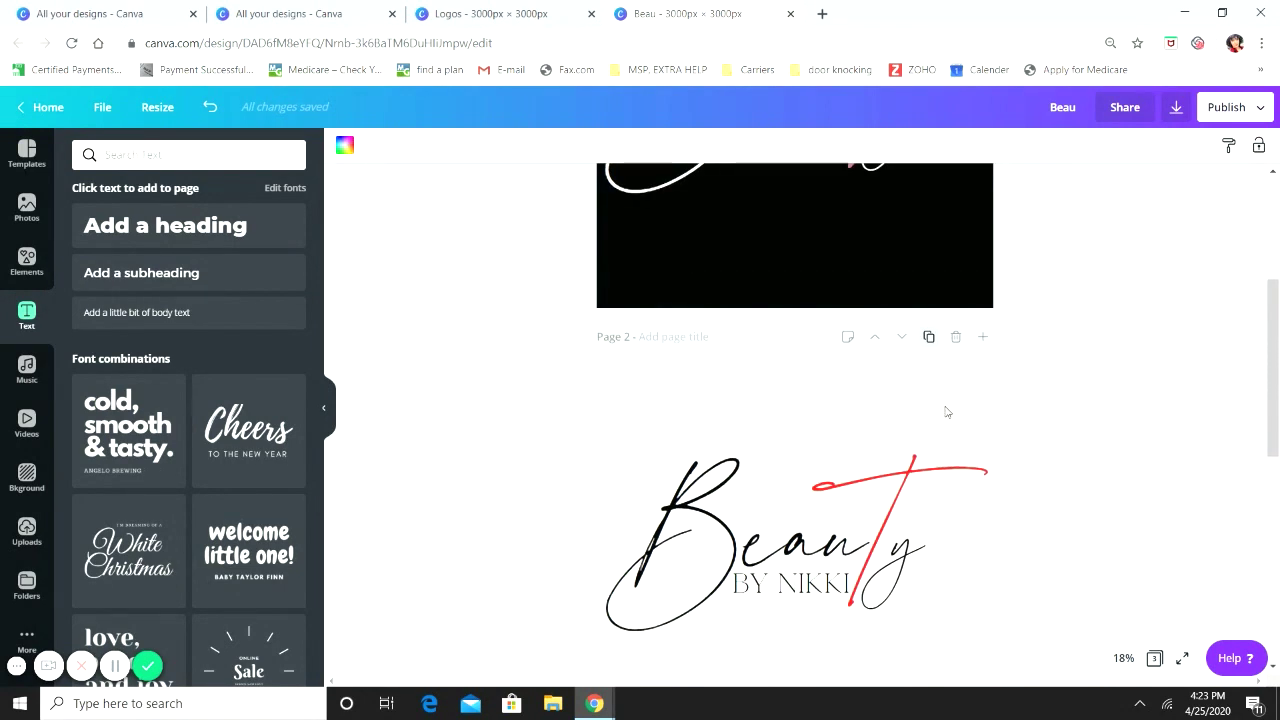
scroll(947, 412, "up", 2)
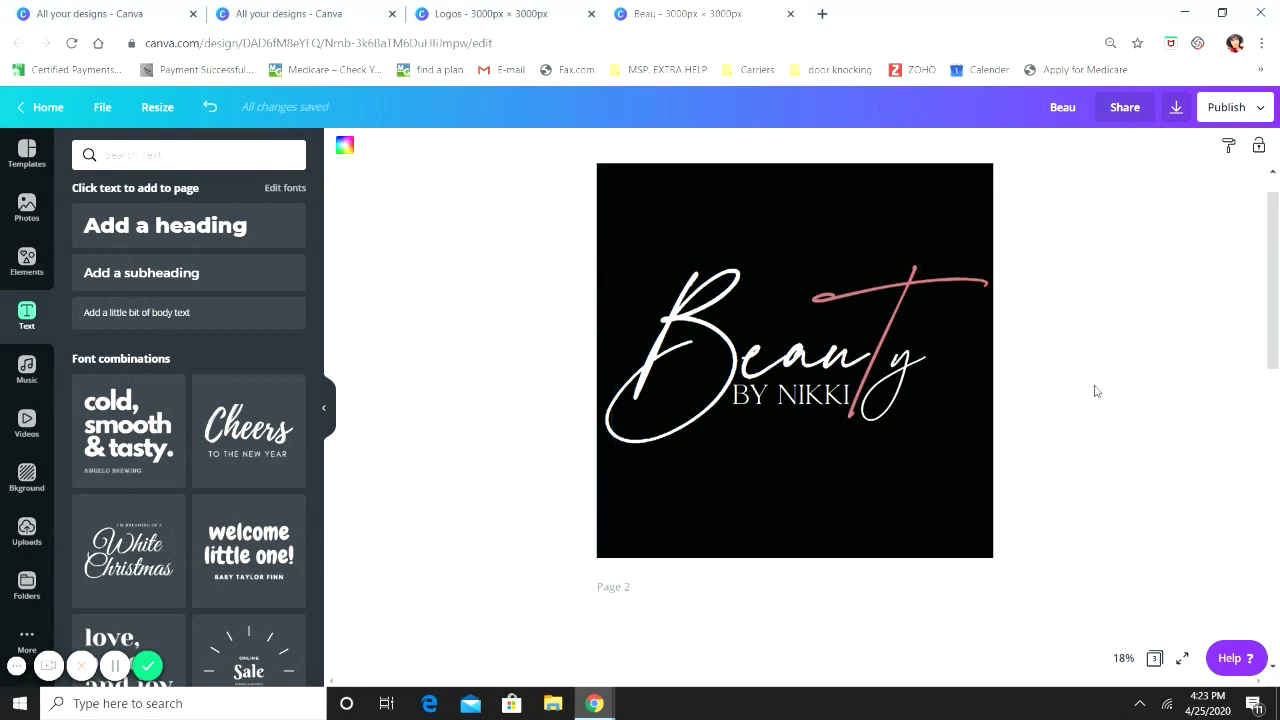
scroll(1111, 406, "down", 3)
scroll(1057, 374, "down", 1)
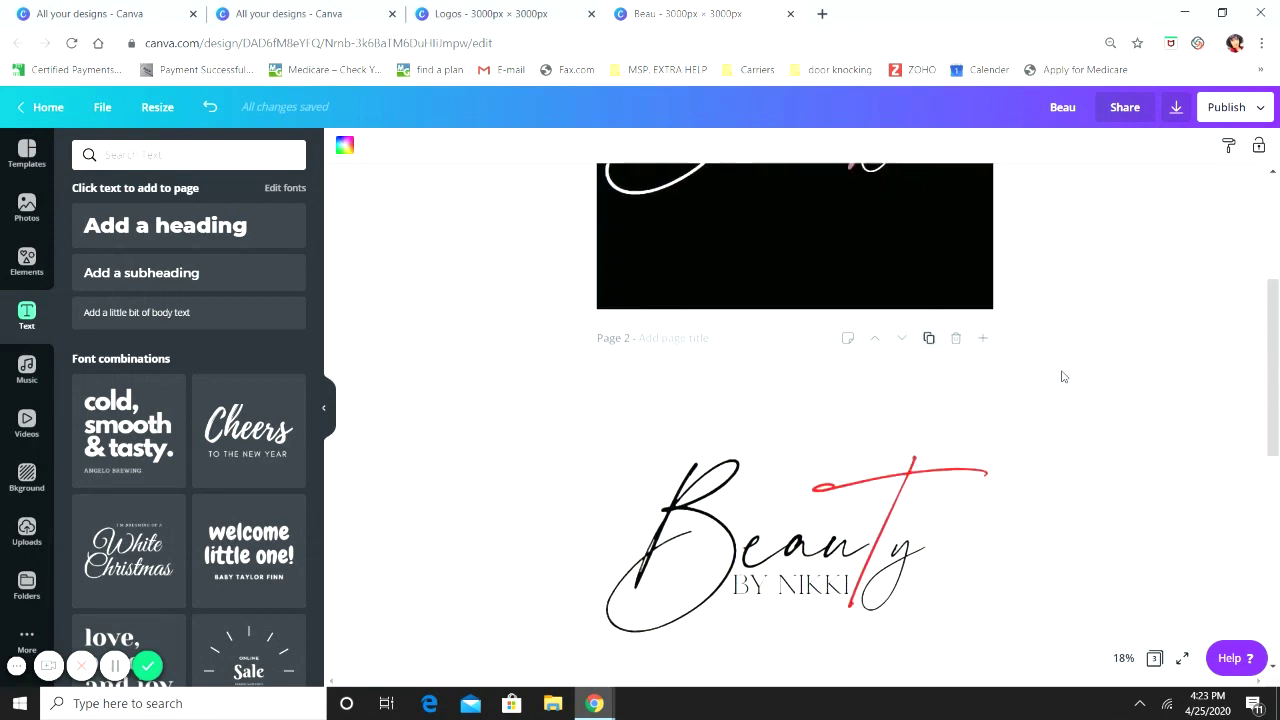
scroll(1057, 374, "up", 4)
scroll(966, 262, "up", 1)
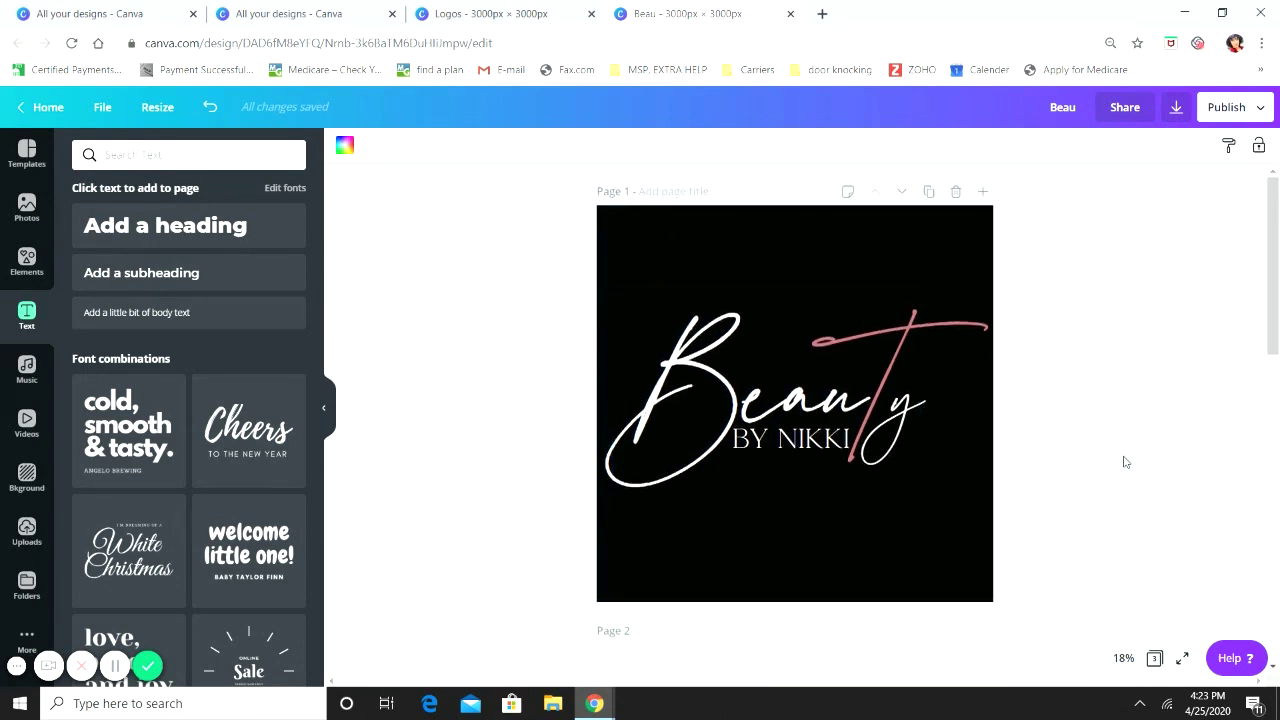
Look through the logo pages from the black version on page 1 down to the duplicated white version on page 3
scroll(1063, 434, "down", 3)
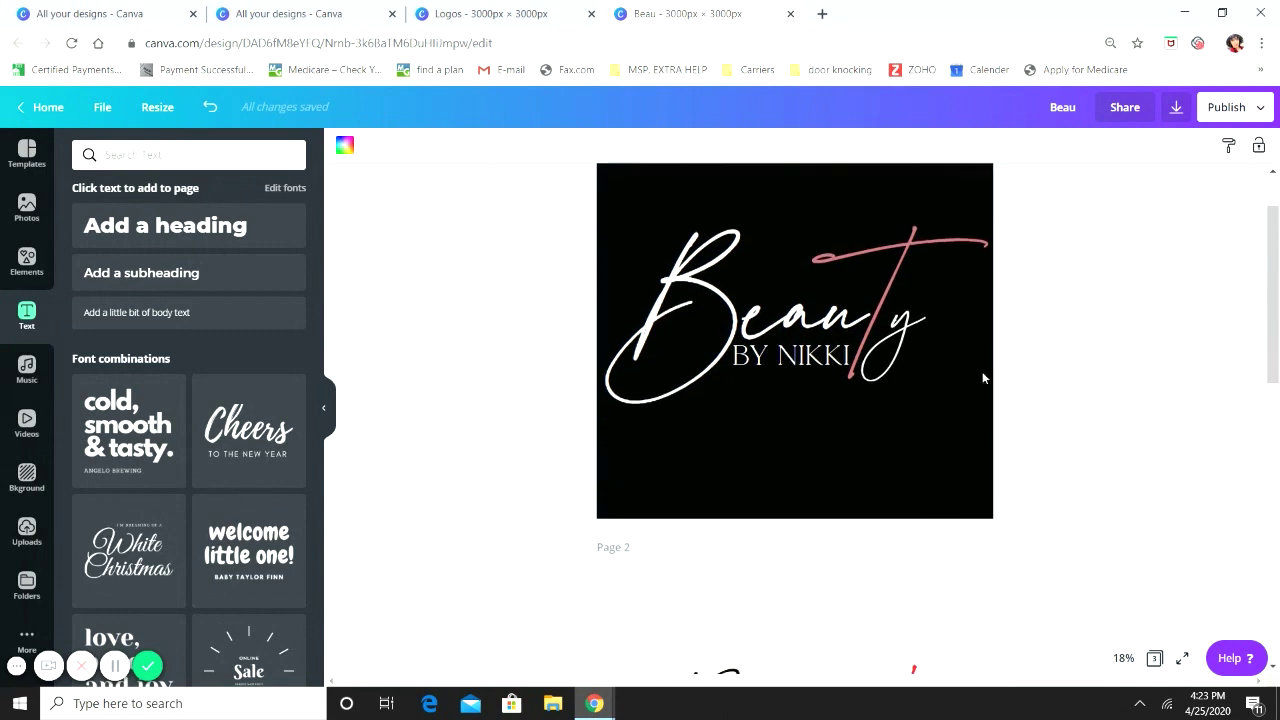
scroll(1051, 331, "down", 5)
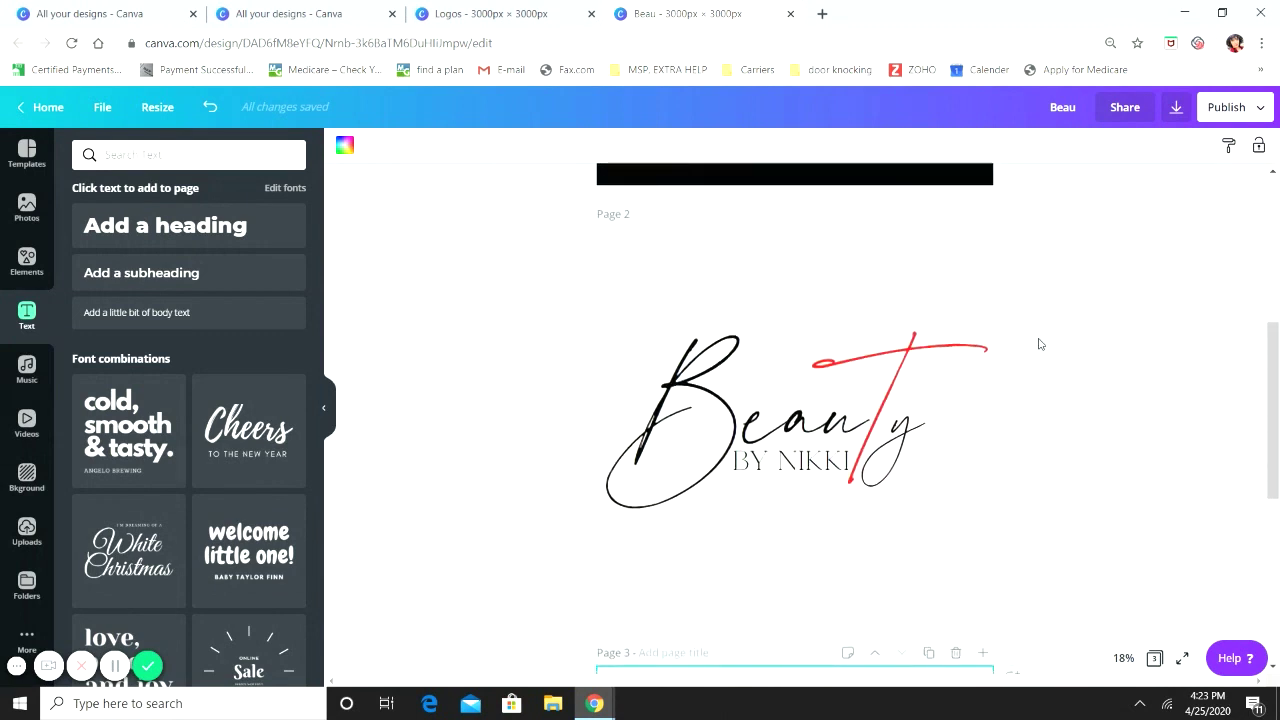
scroll(1038, 344, "down", 8)
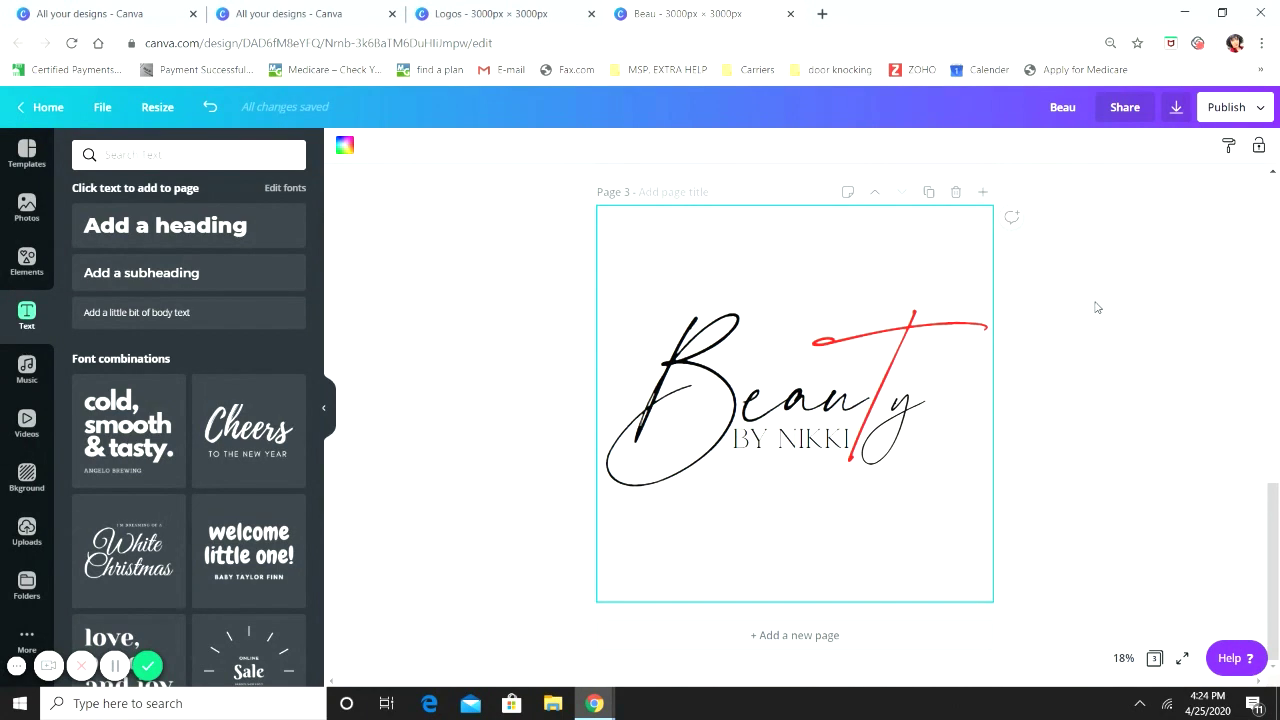
scroll(1128, 375, "up", 3)
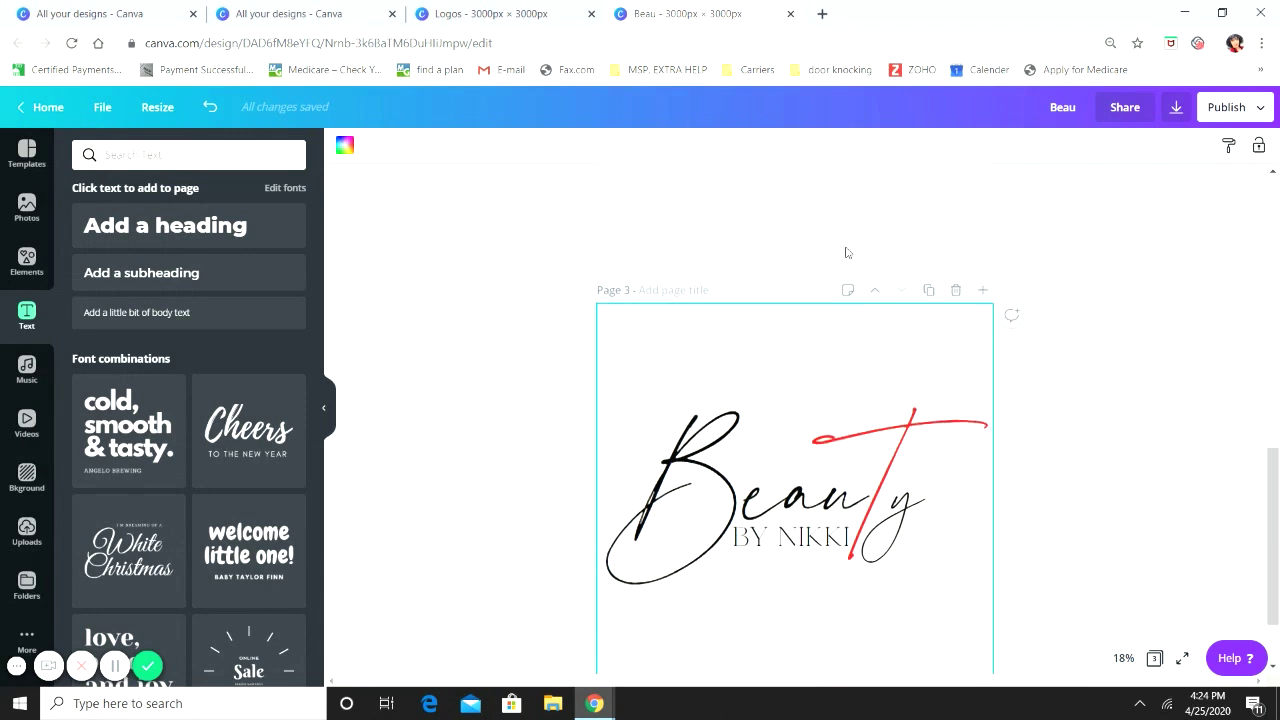
scroll(927, 465, "down", 2)
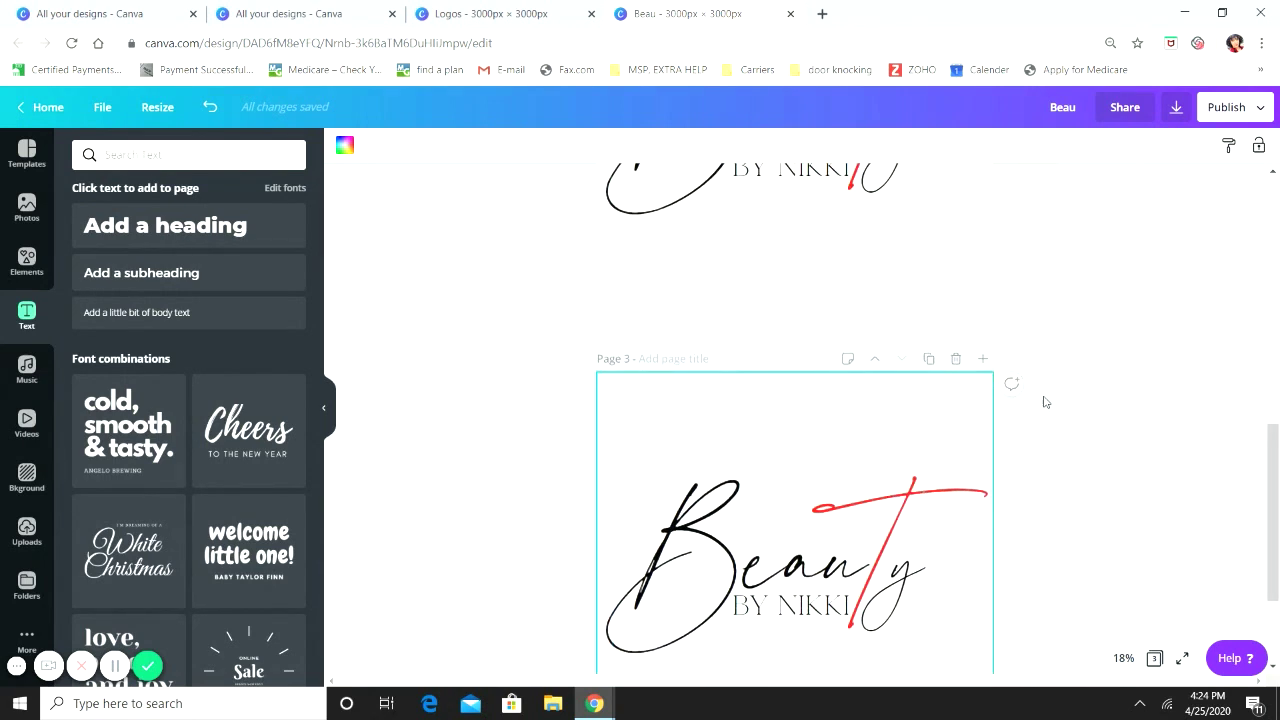
scroll(1040, 395, "down", 2)
scroll(972, 340, "up", 4)
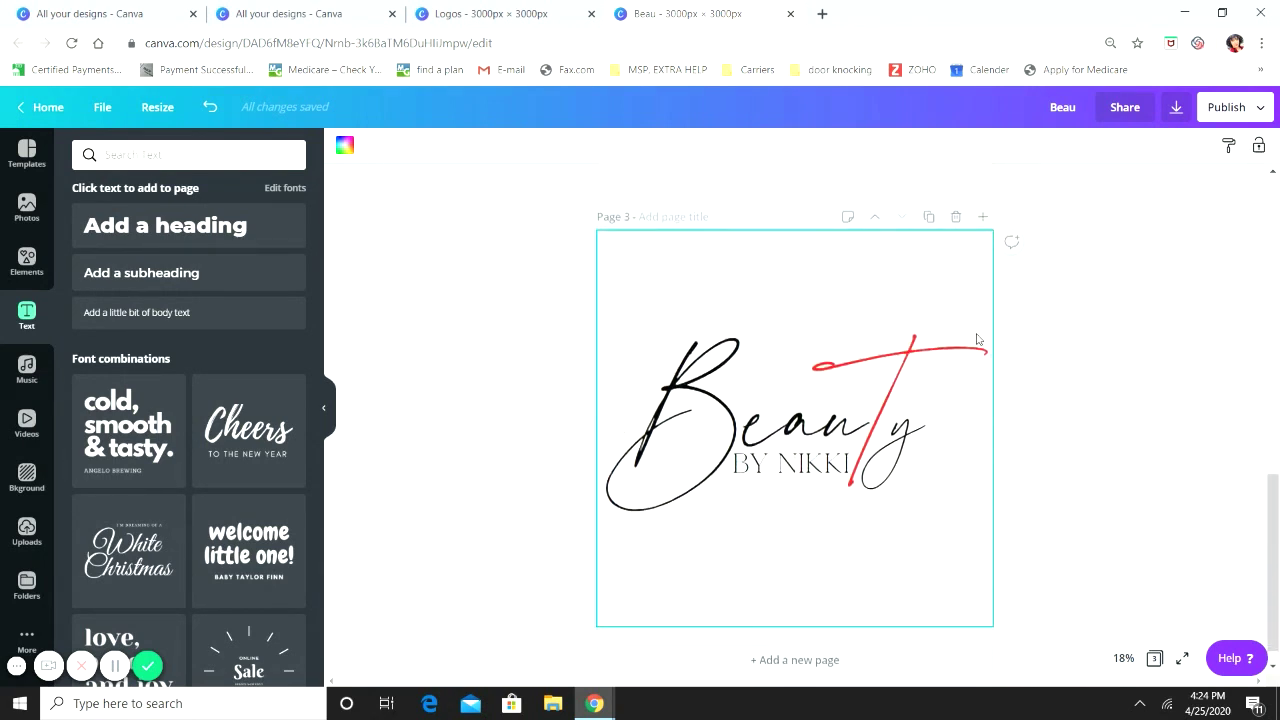
Set up a PNG download of page 3 only with a transparent background, then close the download options without downloading
left_click(1258, 108)
left_click(1120, 189)
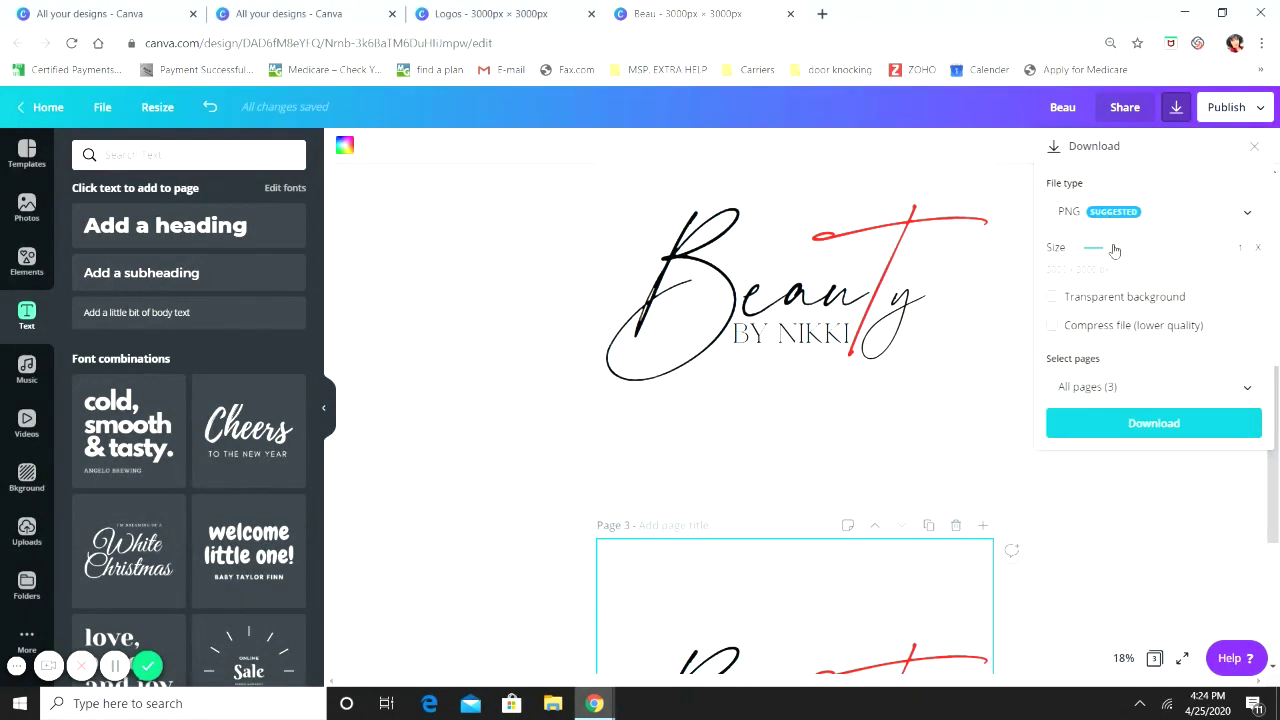
left_click(1052, 298)
left_click(1185, 389)
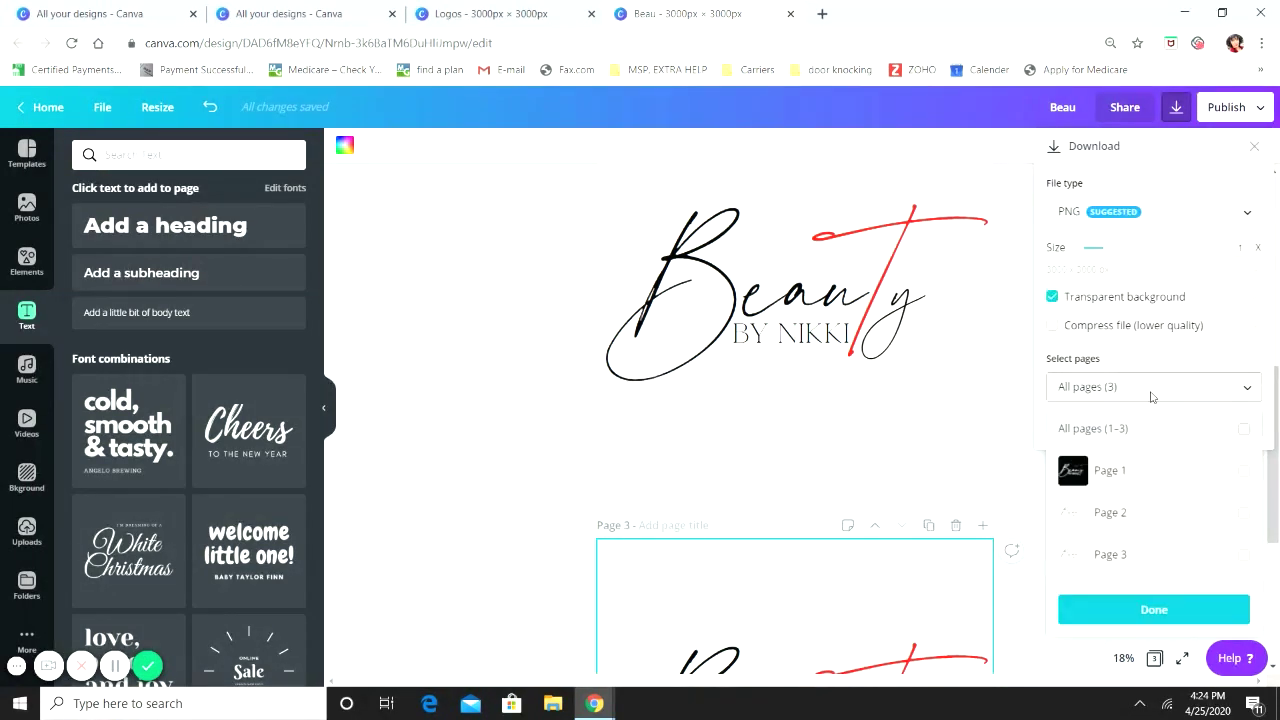
left_click(1135, 566)
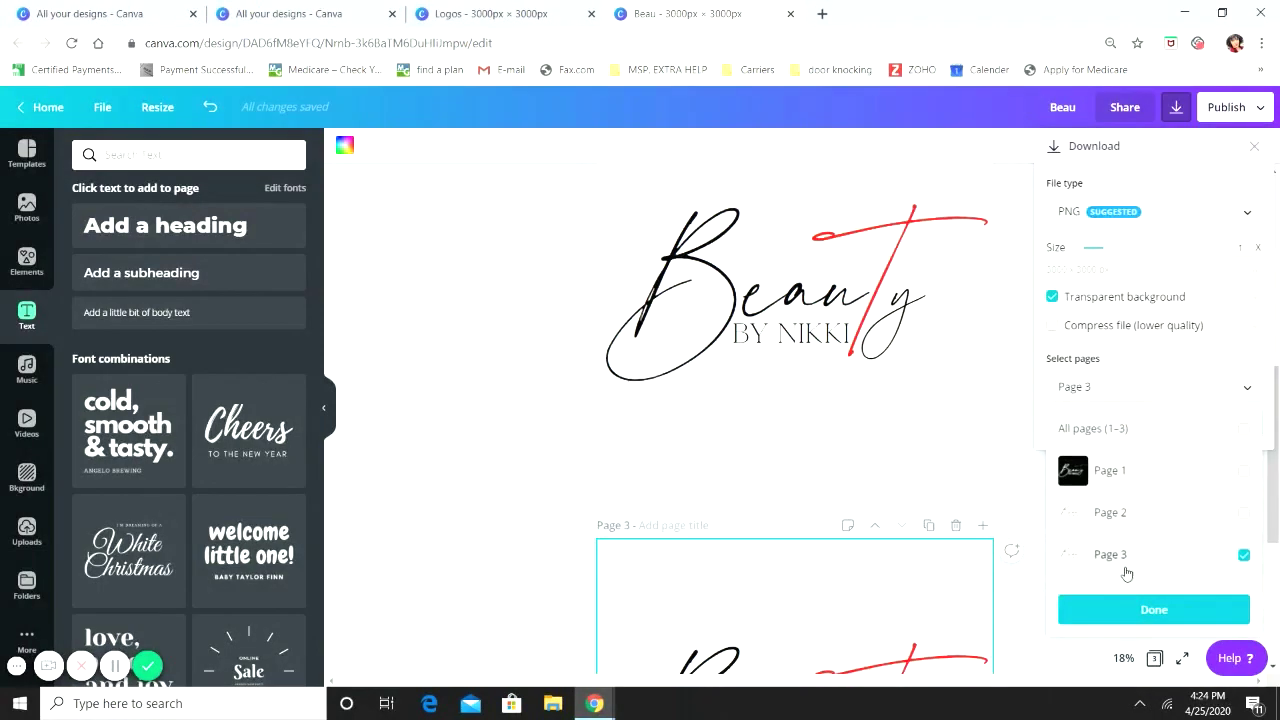
left_click(1126, 612)
scroll(1091, 600, "down", 3)
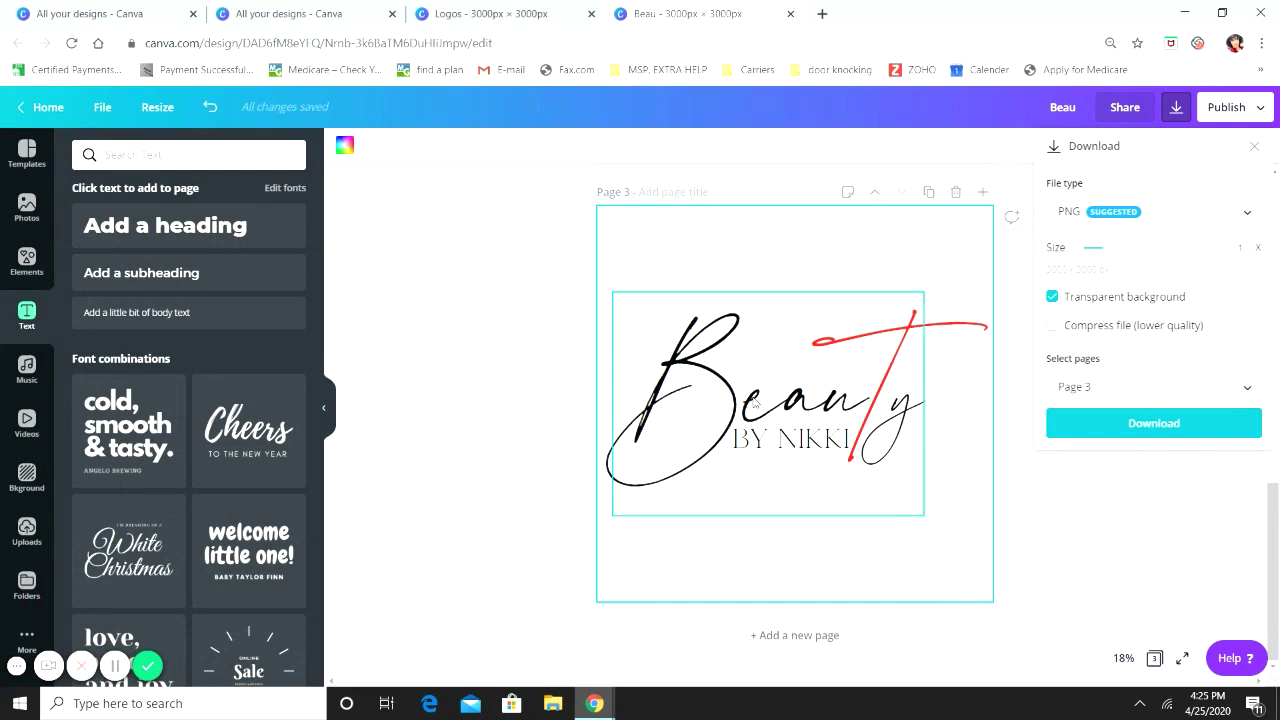
left_click(1119, 512)
Check the finished logos again, starting at the black page 1 and ending at the red-T logo on page 3
scroll(1185, 522, "up", 10)
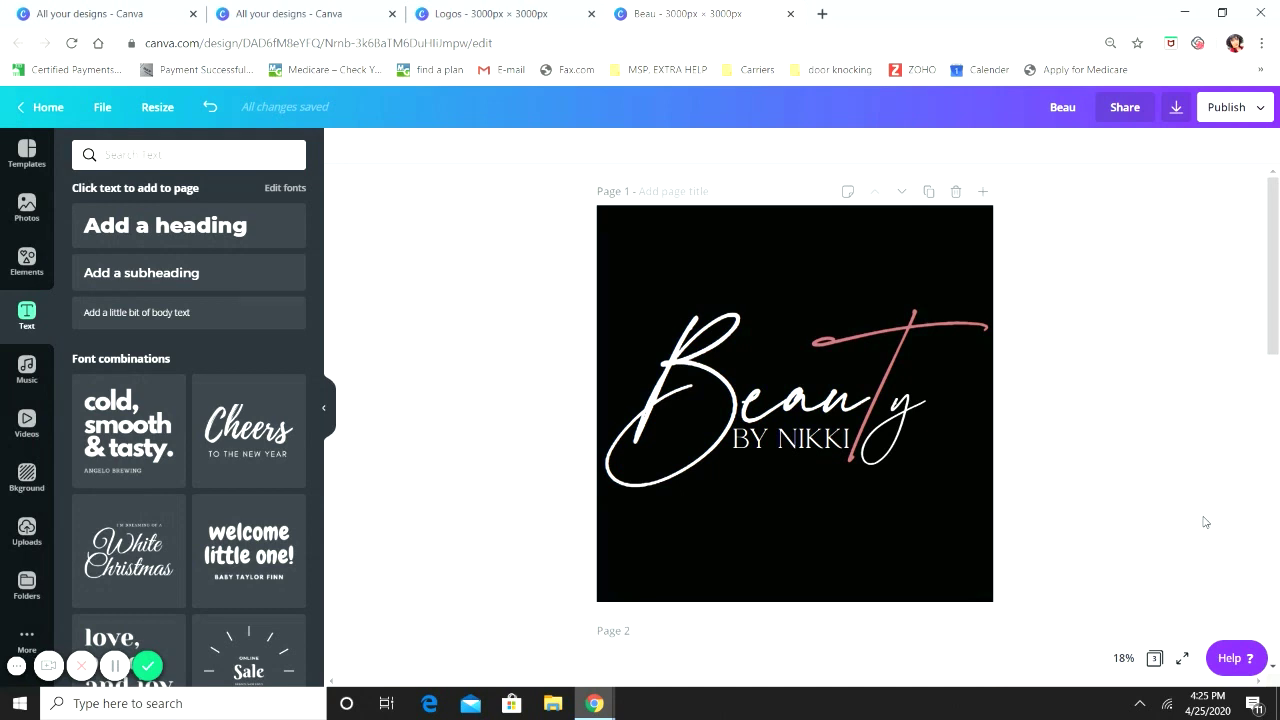
scroll(1150, 435, "down", 2)
scroll(1140, 414, "down", 10)
scroll(1127, 413, "down", 1)
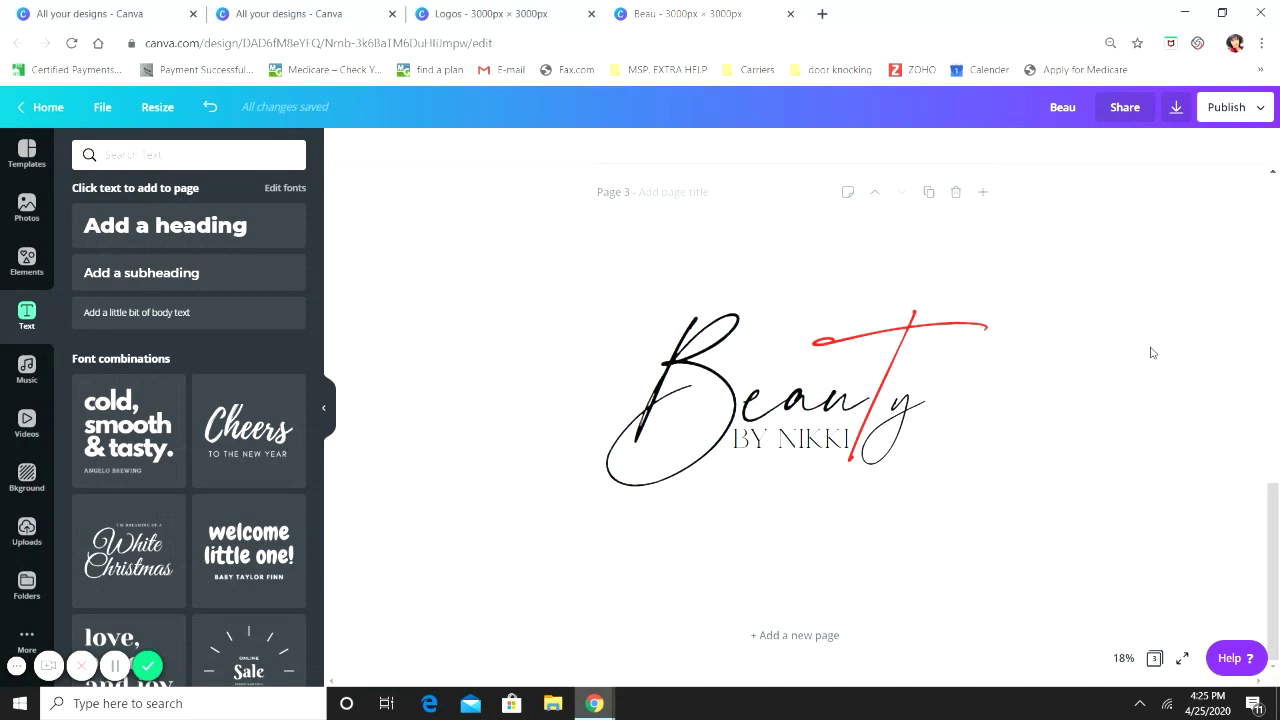
scroll(1151, 352, "up", 1)
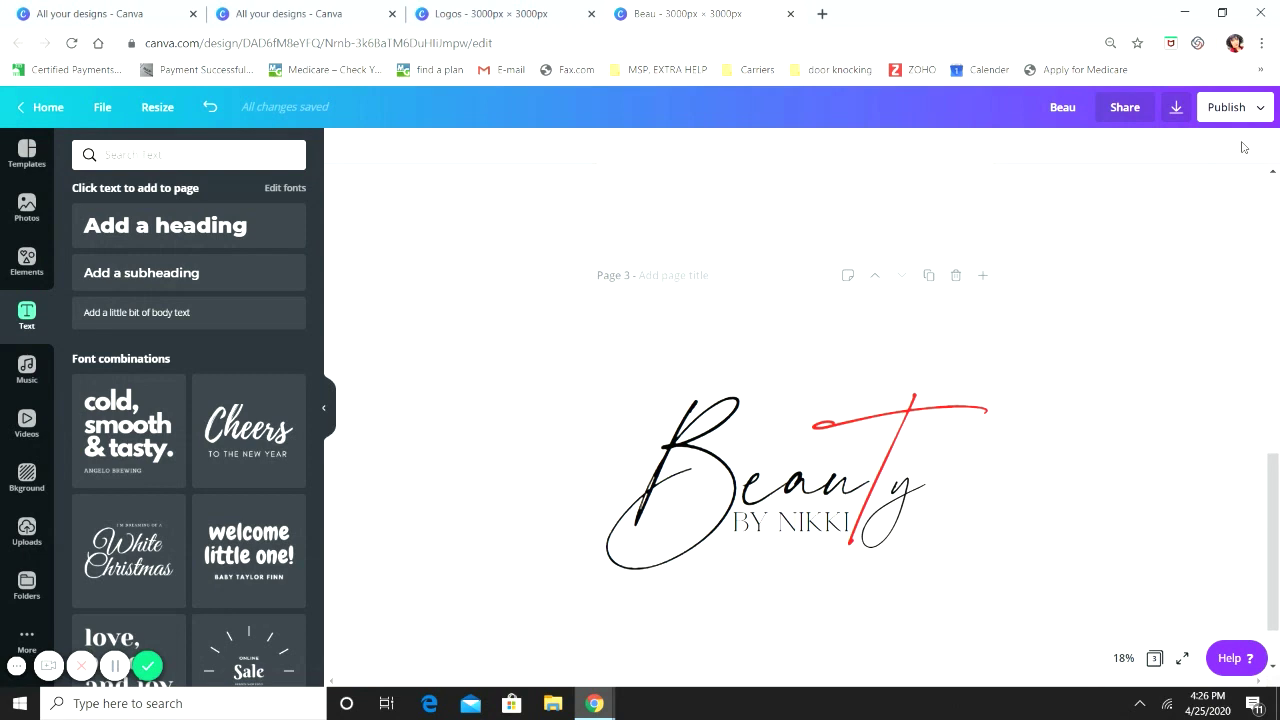
scroll(1171, 434, "down", 1)
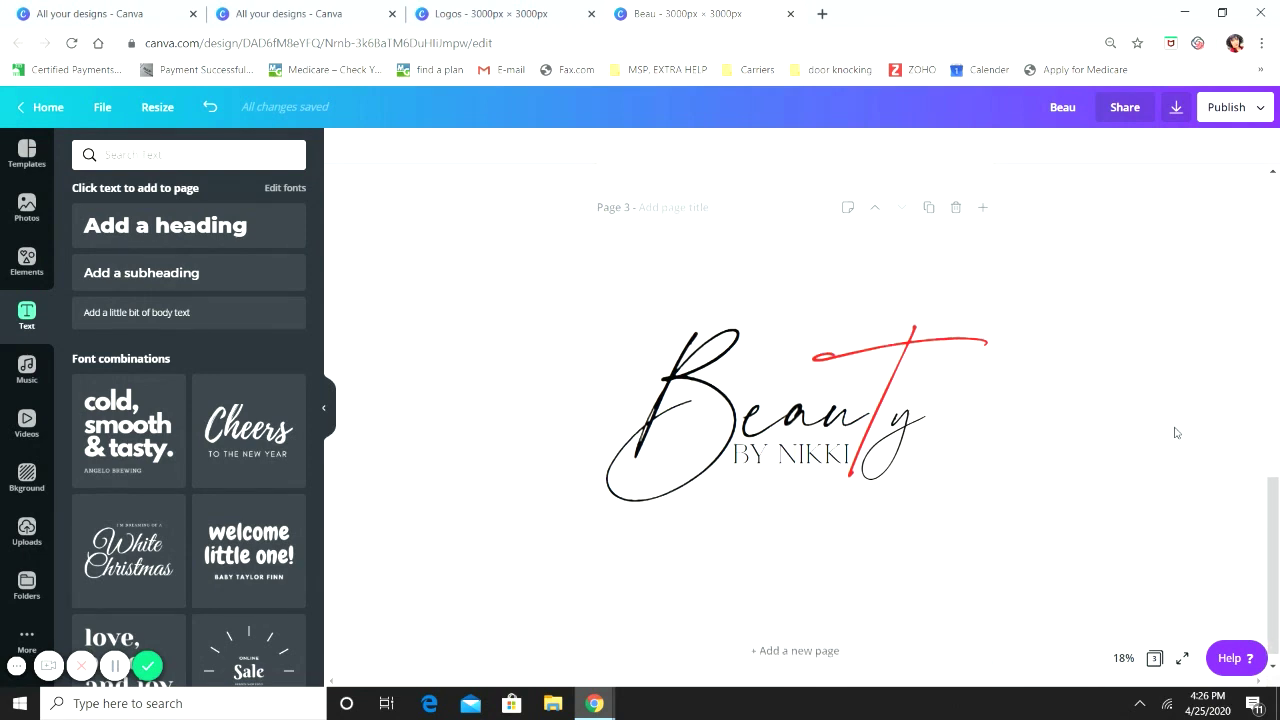
scroll(1155, 205, "up", 2)
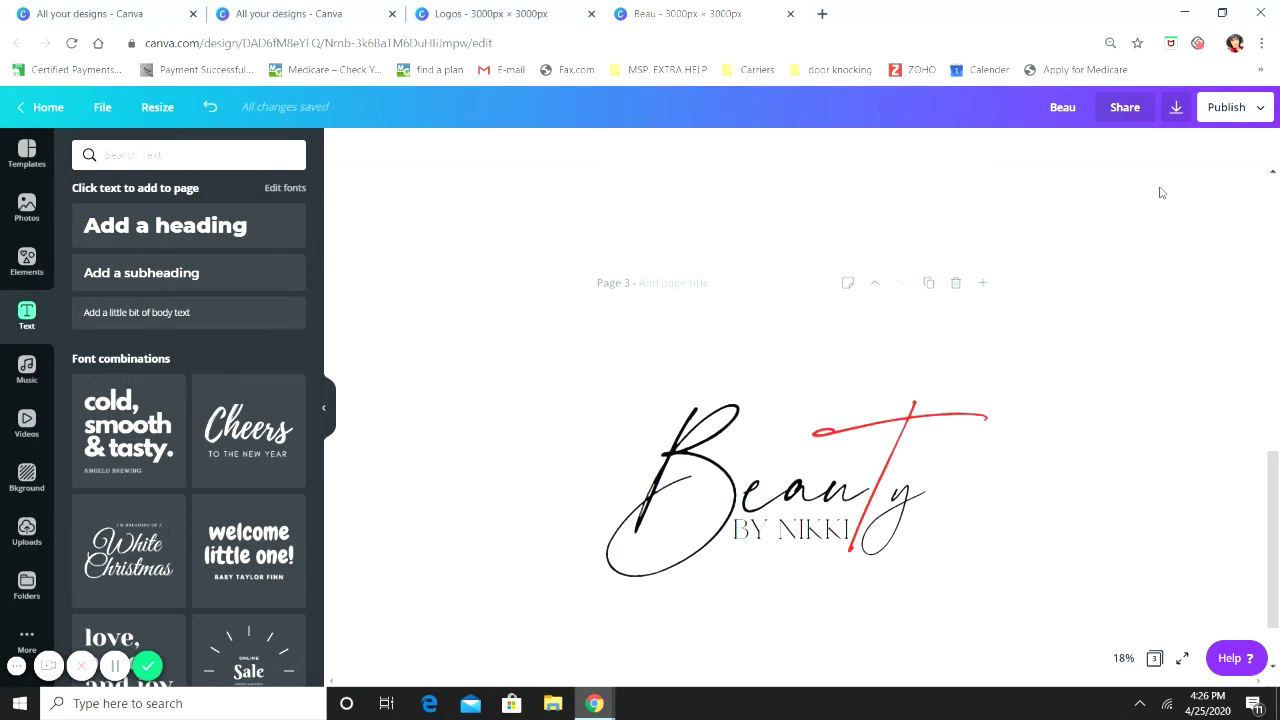